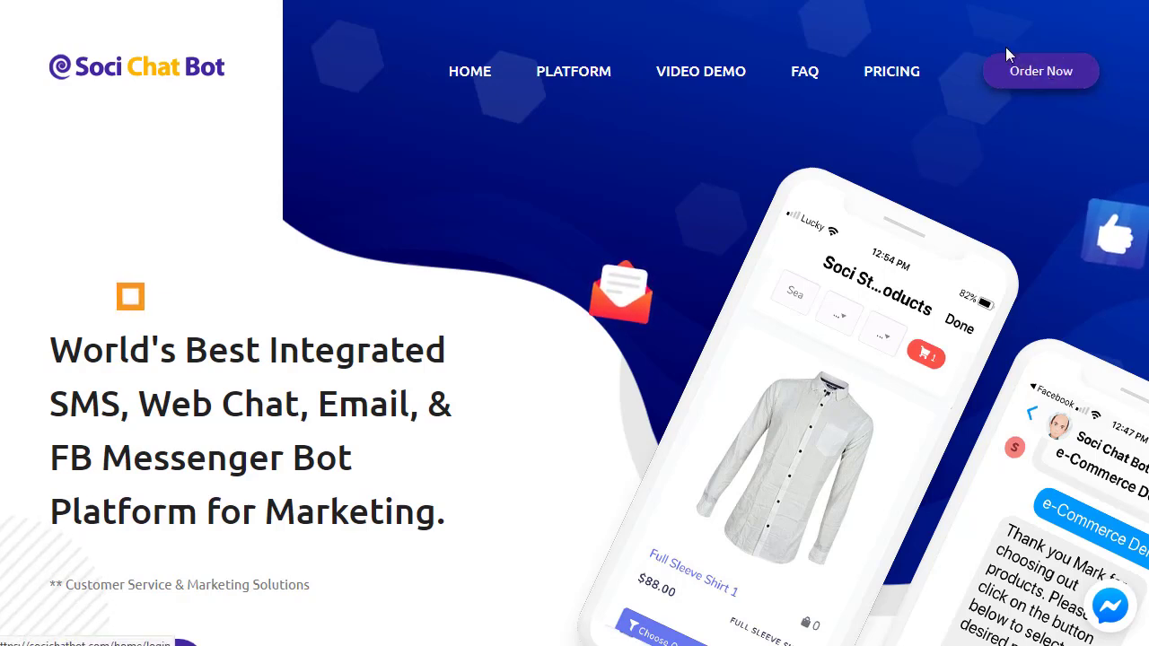
Start ordering Soci Chat Bot with Order Now on the homepage, which hands off to the Facebook login.
left_click(1023, 74)
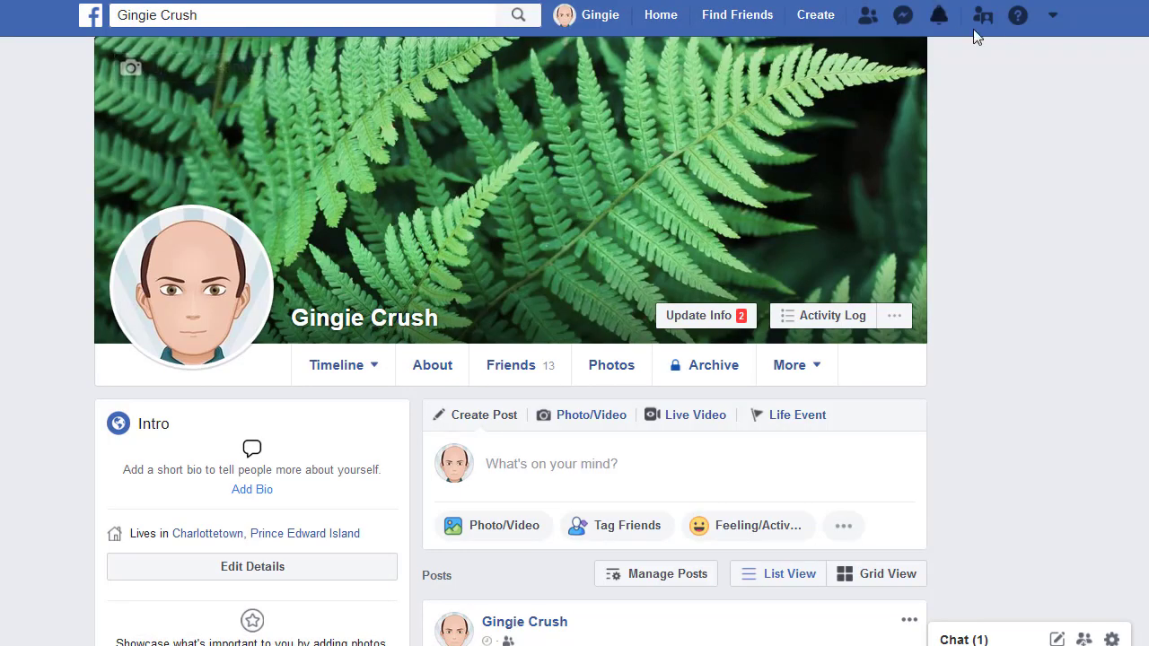
Switch to My Product Test Page, continue as the current user, select the page and accept permissions.
left_click(1051, 18)
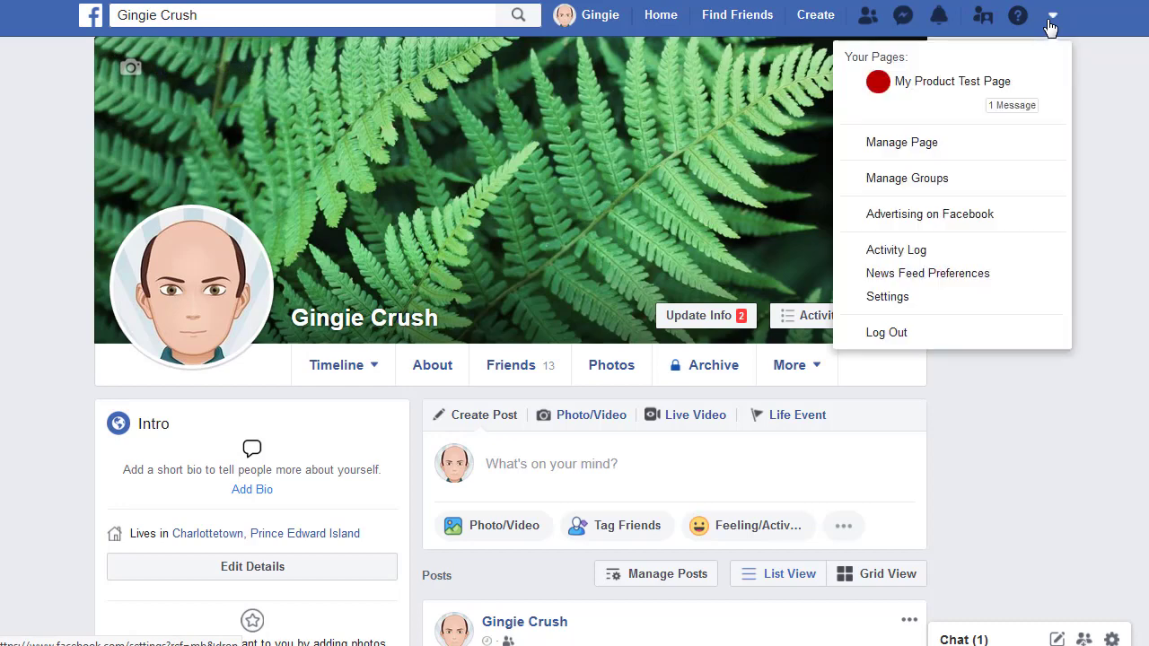
left_click(931, 85)
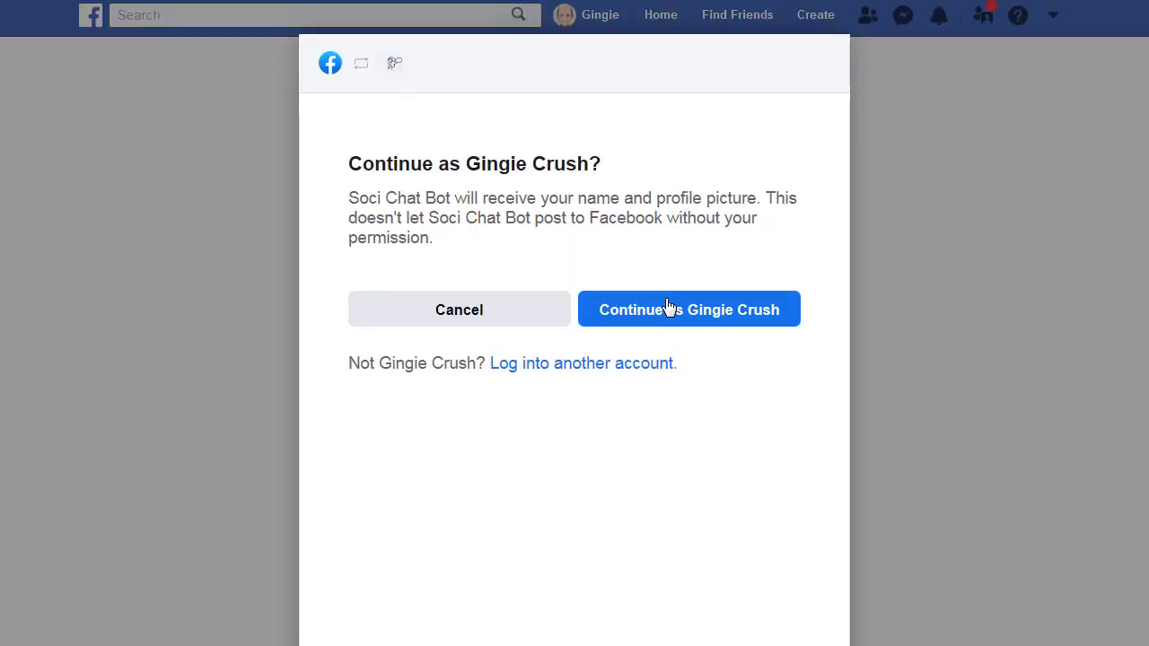
left_click(669, 308)
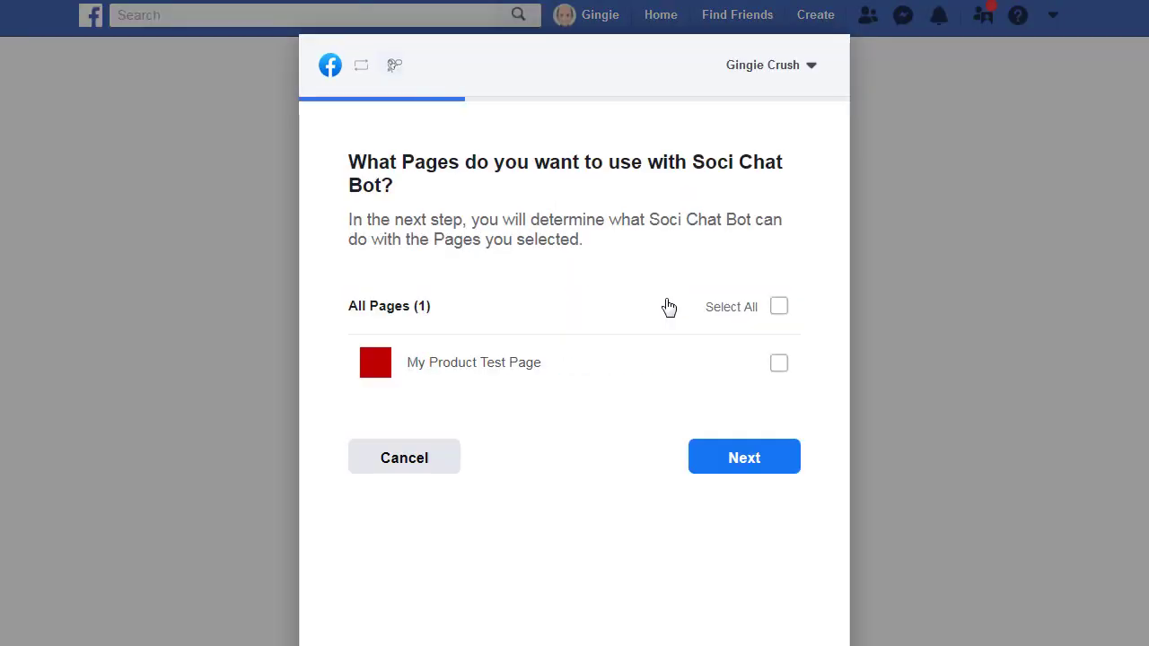
left_click(779, 363)
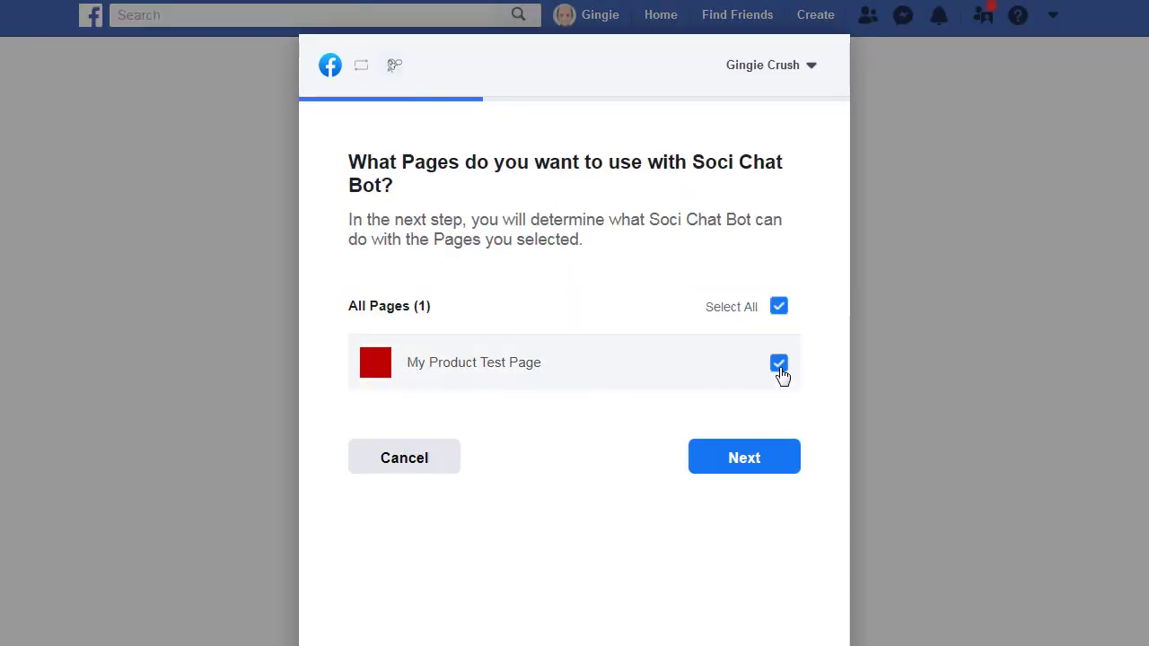
left_click(744, 458)
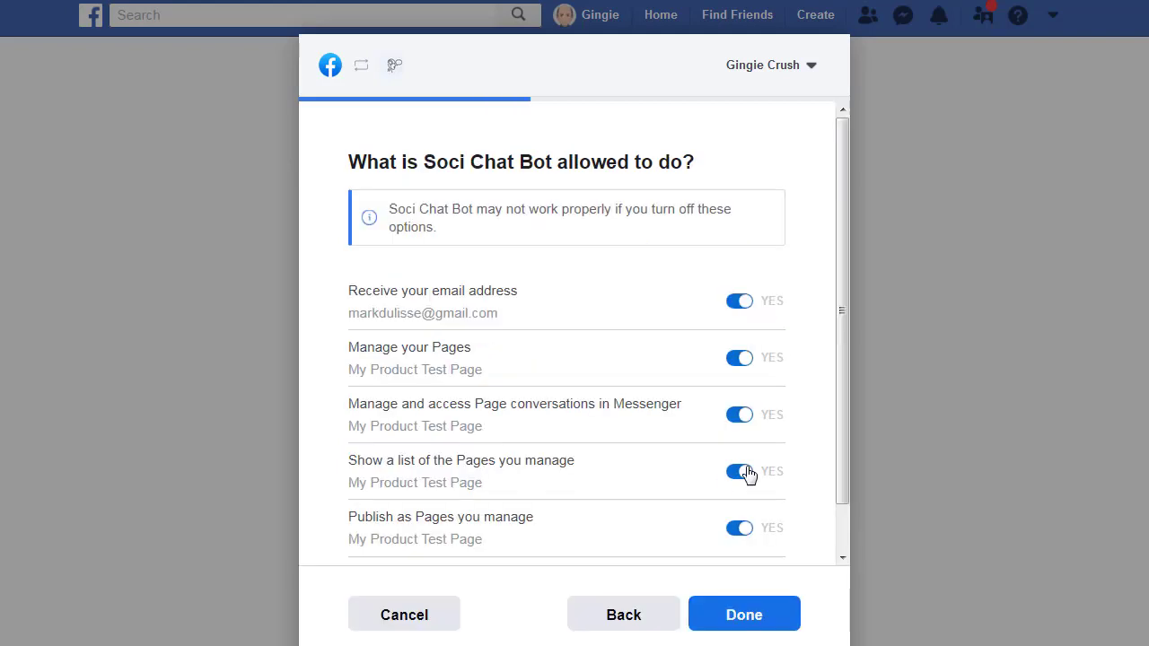
left_click(738, 617)
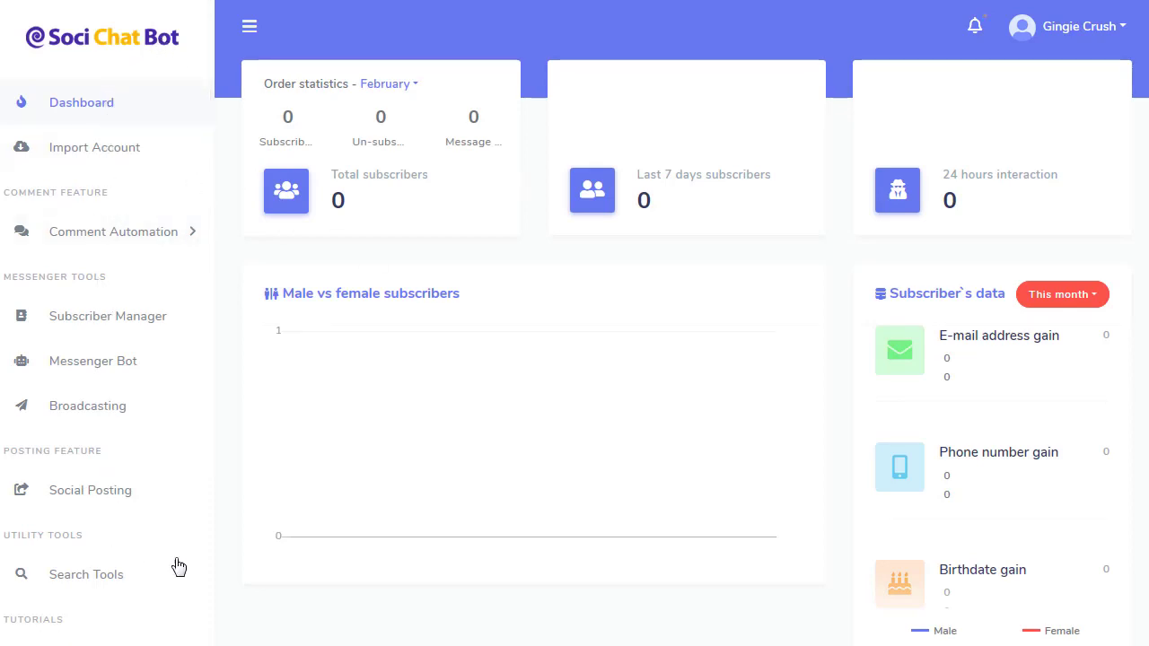
Change the profile time zone to (GMT-4:00) America/Halifax and save the profile.
left_click(1118, 28)
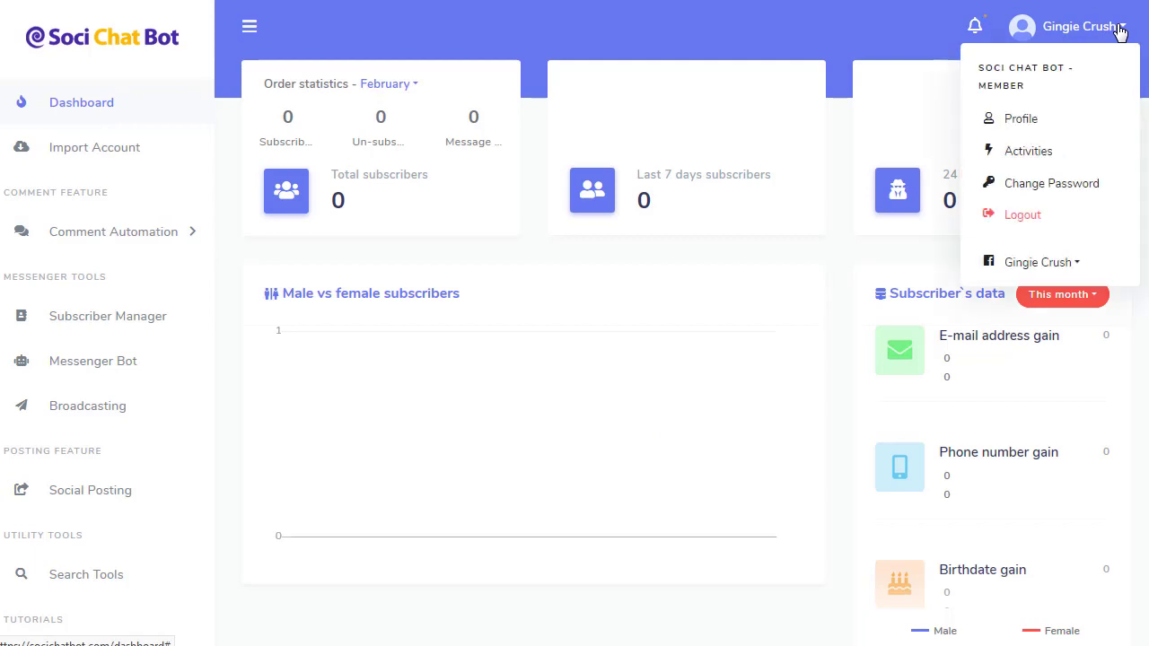
left_click(1022, 121)
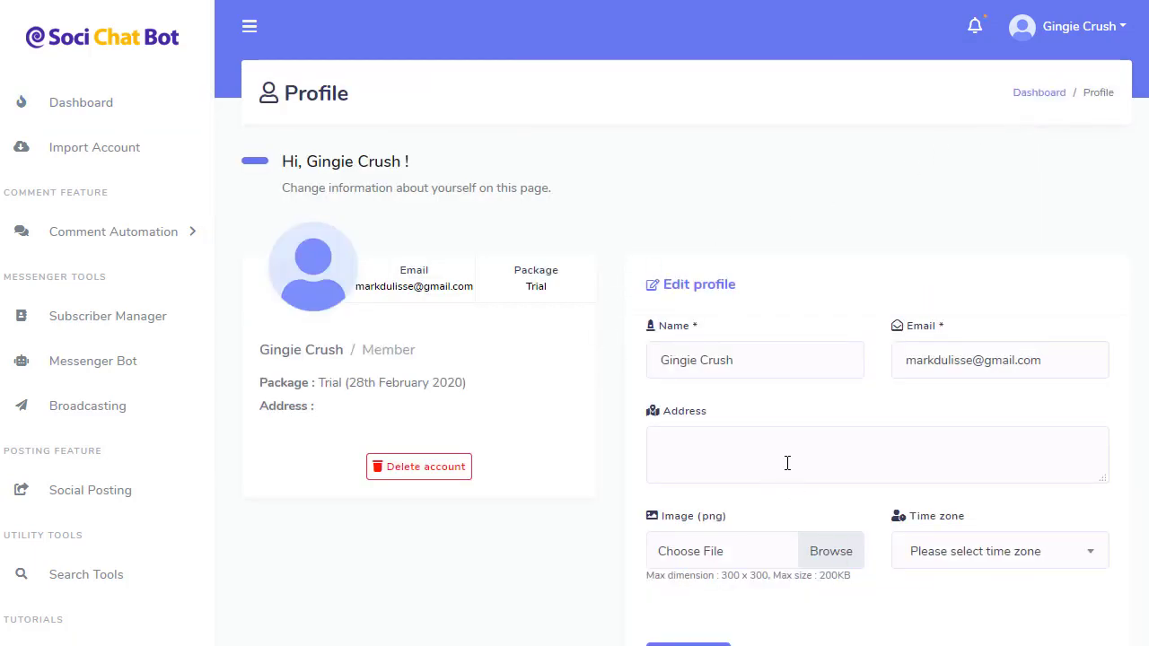
left_click(968, 551)
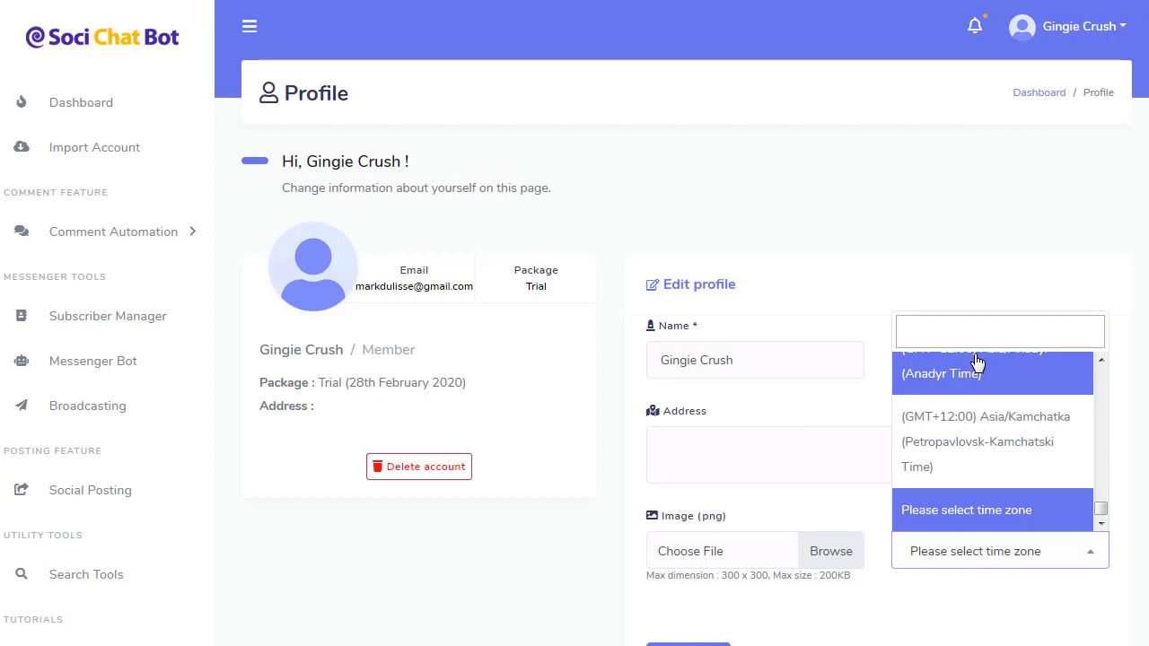
type("hali")
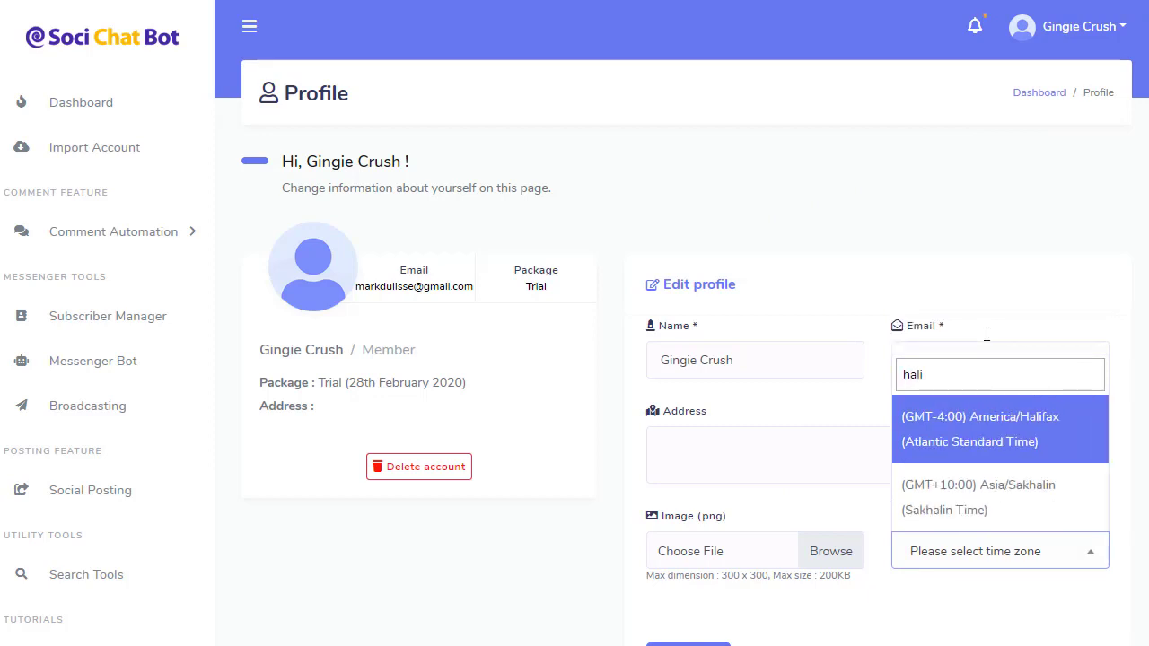
left_click(1005, 424)
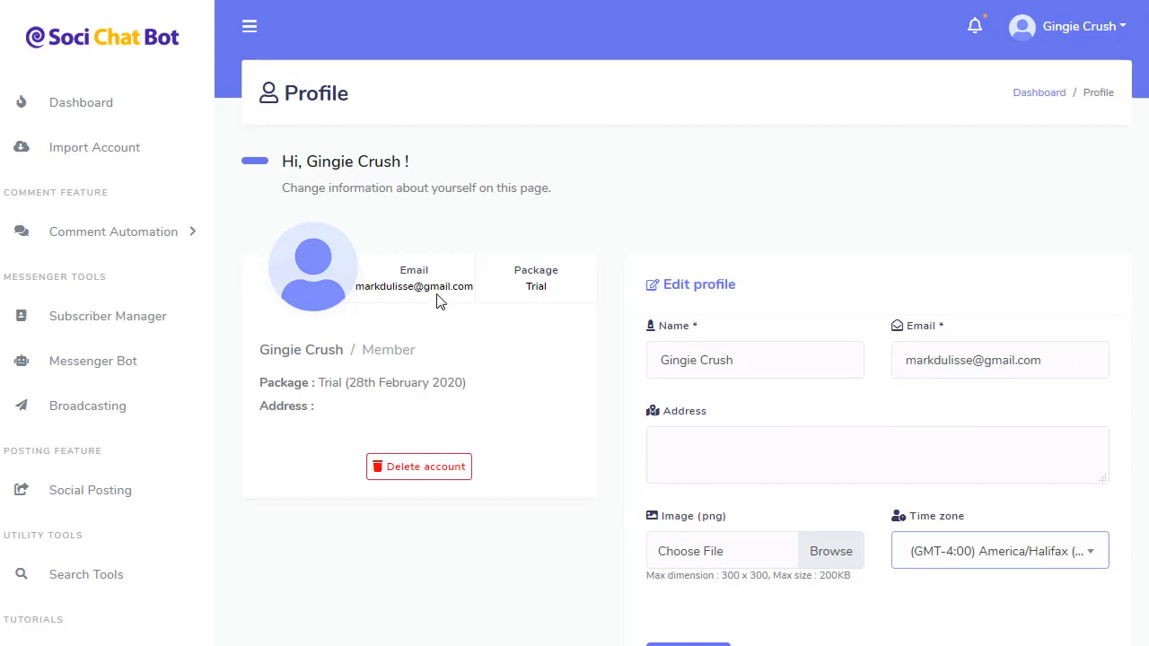
left_click(684, 640)
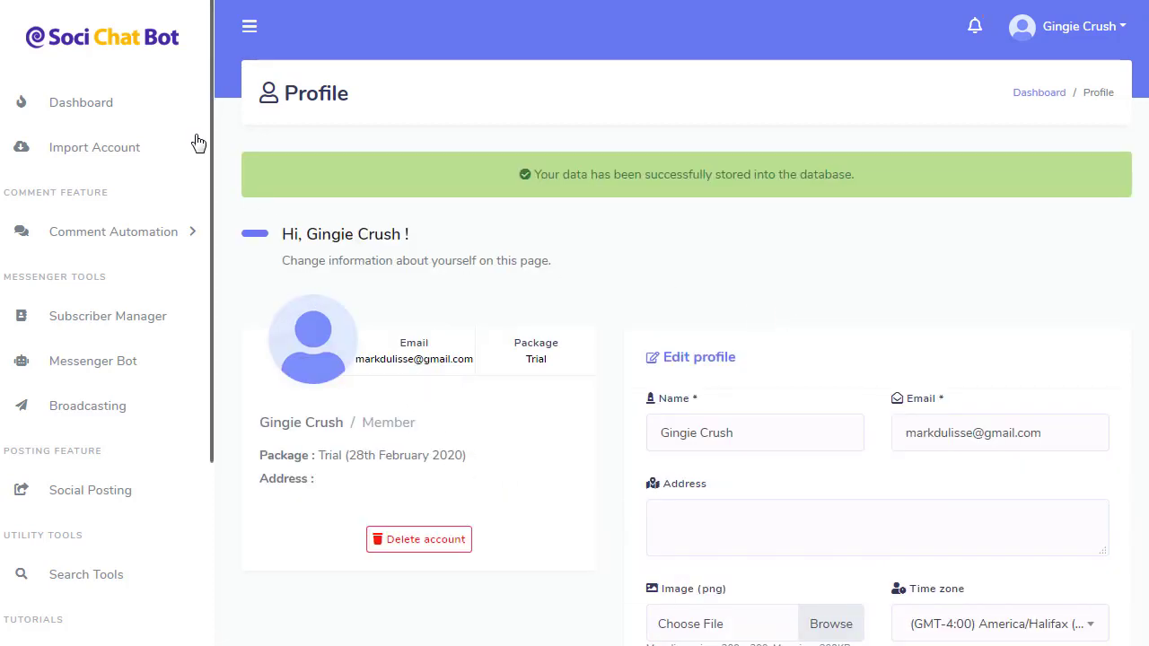
Go back to the Dashboard, collapse and re-expand the sidebar, and scroll through its sections.
left_click(86, 101)
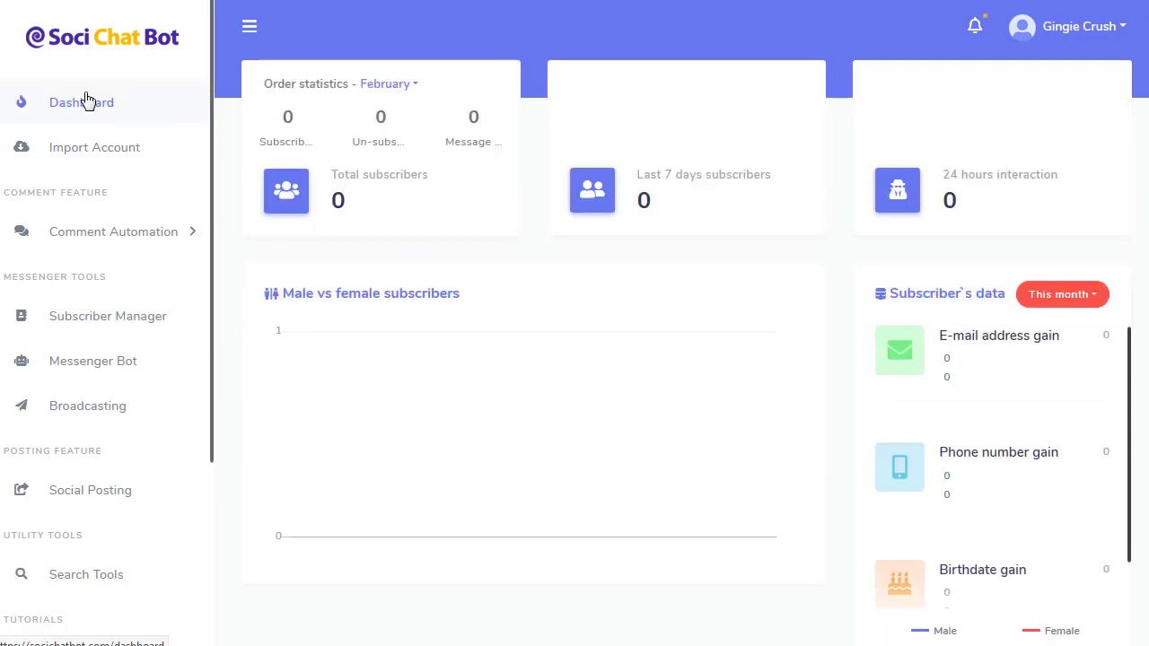
left_click(241, 34)
left_click(81, 29)
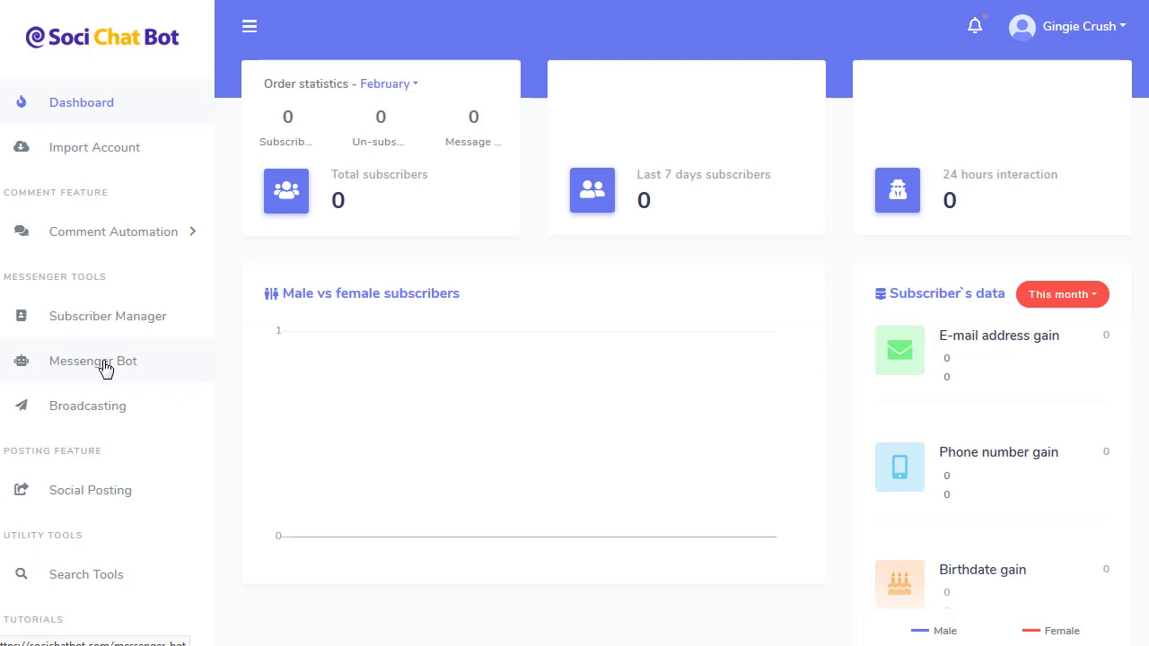
scroll(106, 367, "down", 1)
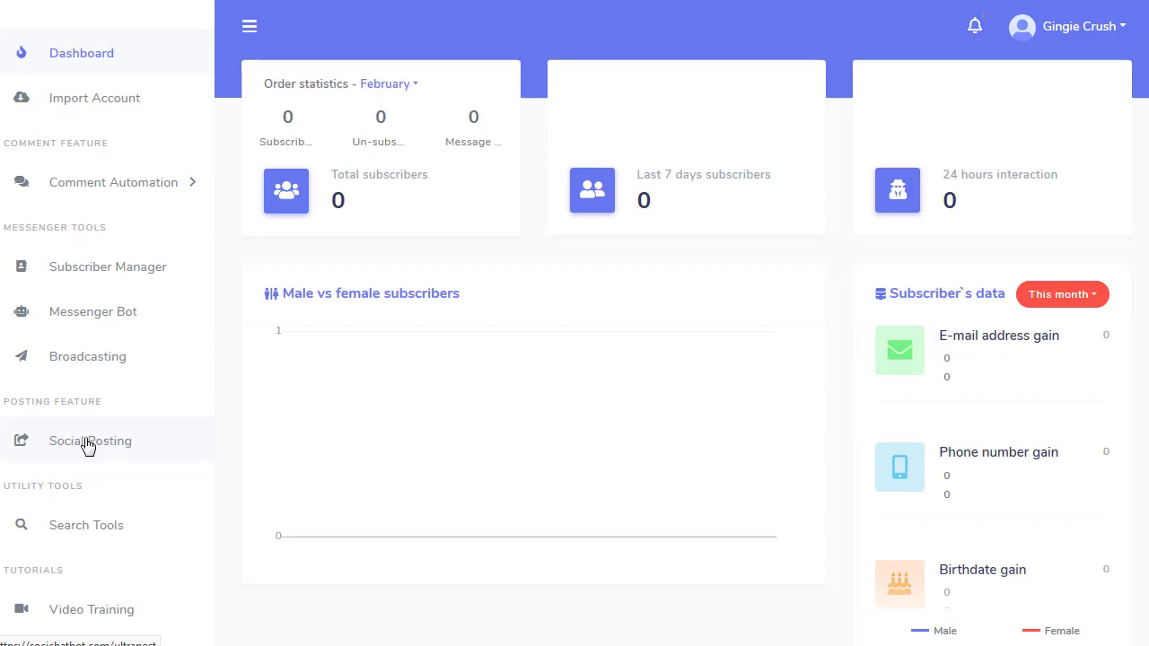
scroll(99, 422, "down", 1)
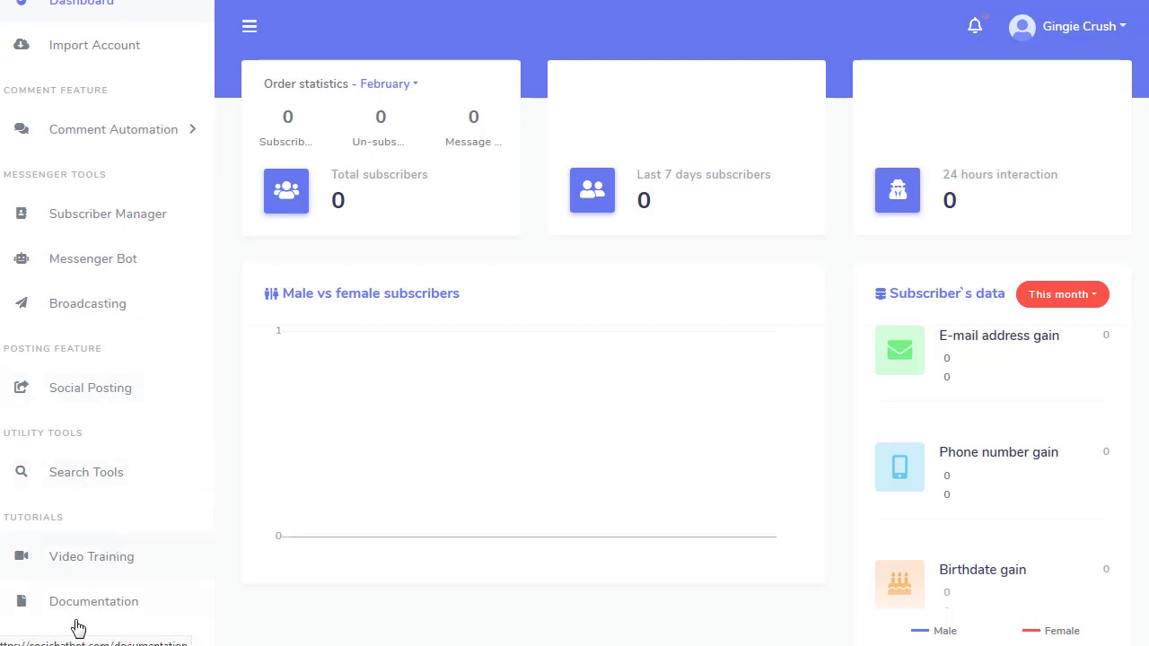
scroll(143, 552, "up", 2)
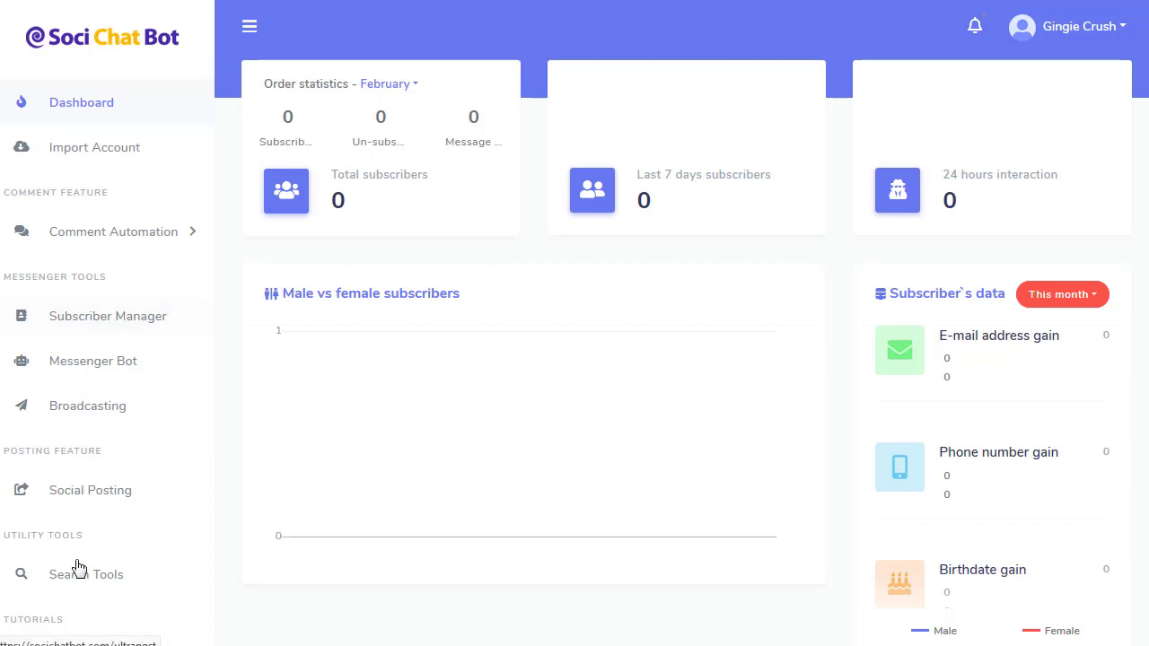
On the imported accounts page, enable and confirm the bot connection for My Product Test Page.
left_click(89, 148)
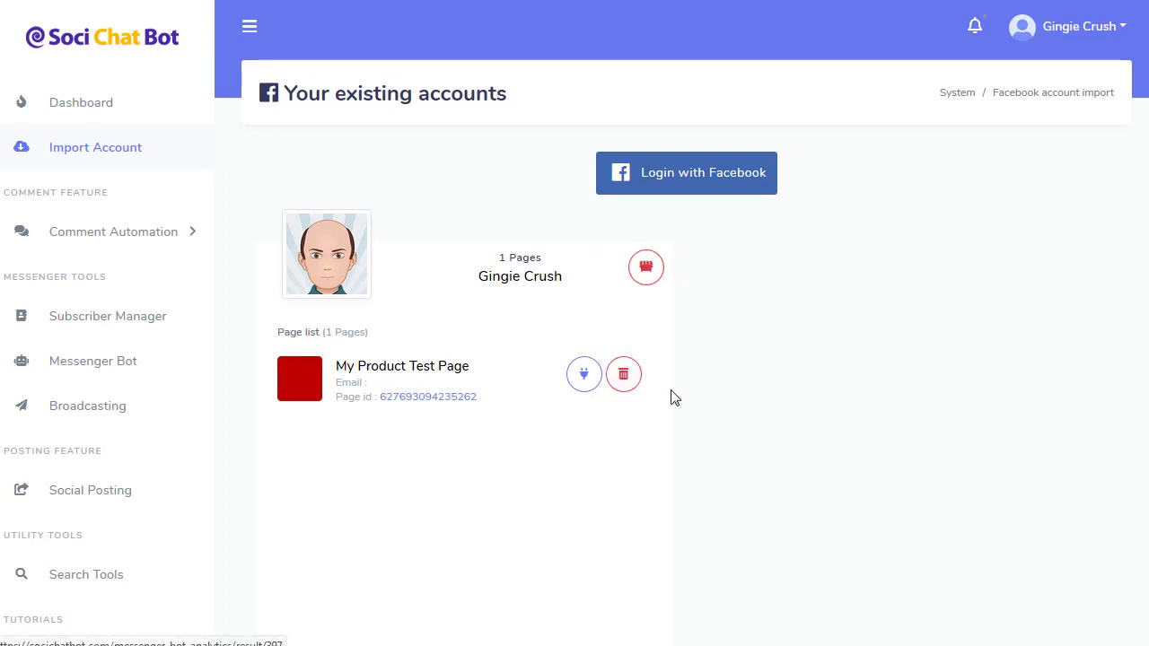
left_click(582, 381)
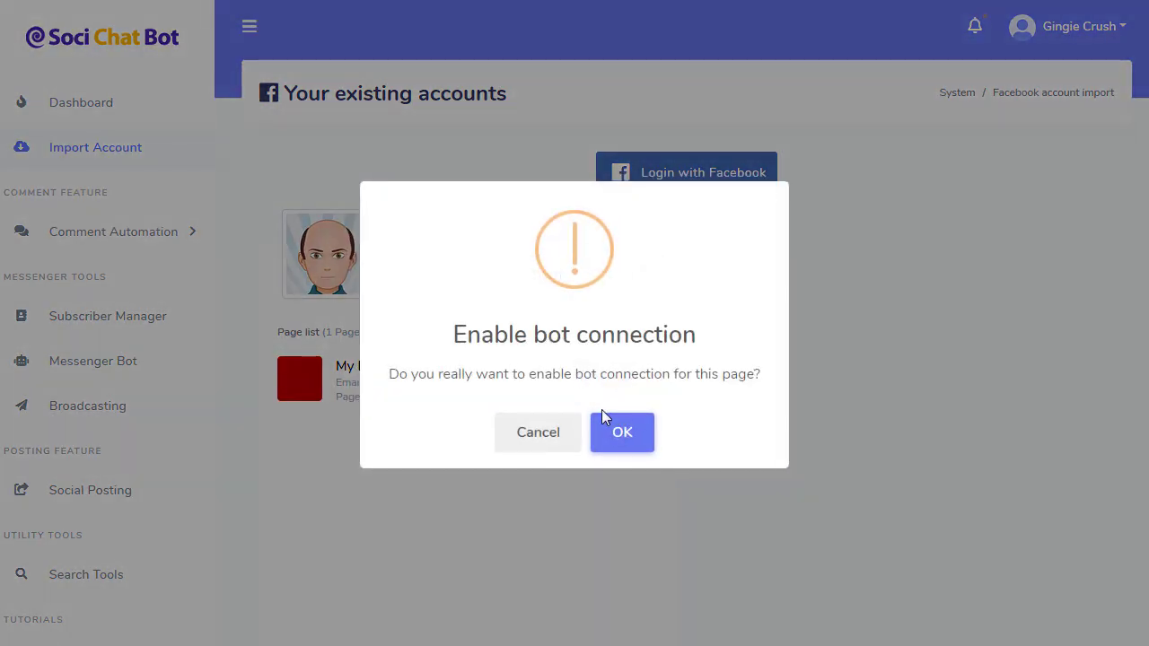
left_click(622, 432)
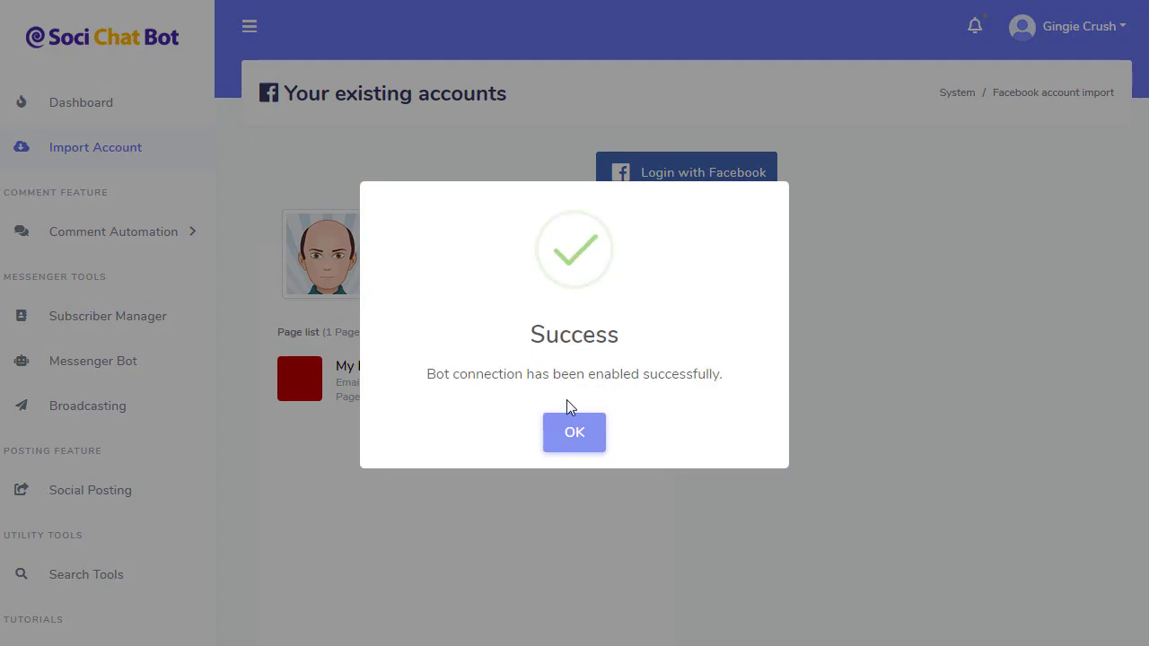
left_click(564, 415)
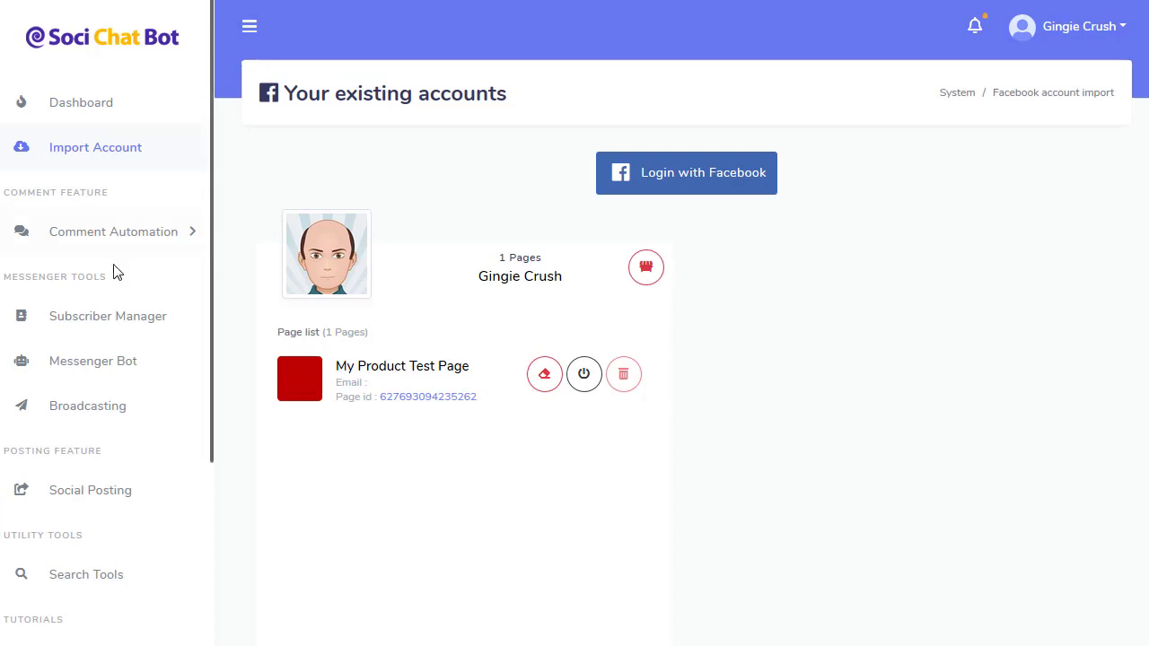
Scan the page inbox to import conversation subscribers in the subscriber sync tools.
left_click(106, 322)
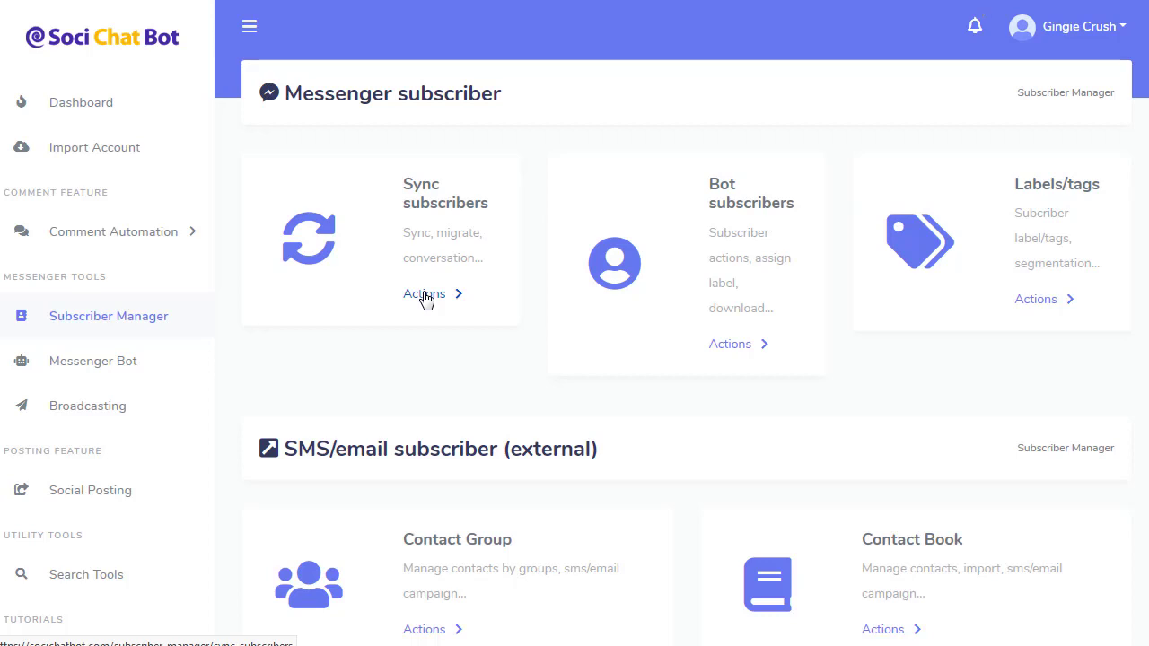
left_click(440, 291)
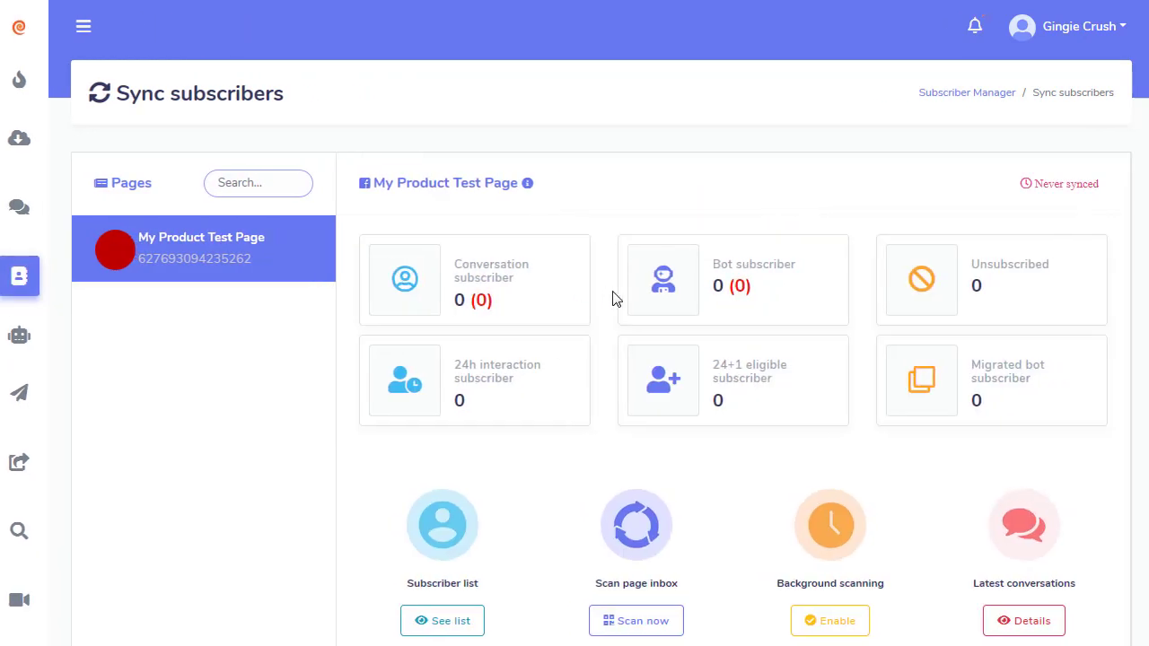
left_click(644, 621)
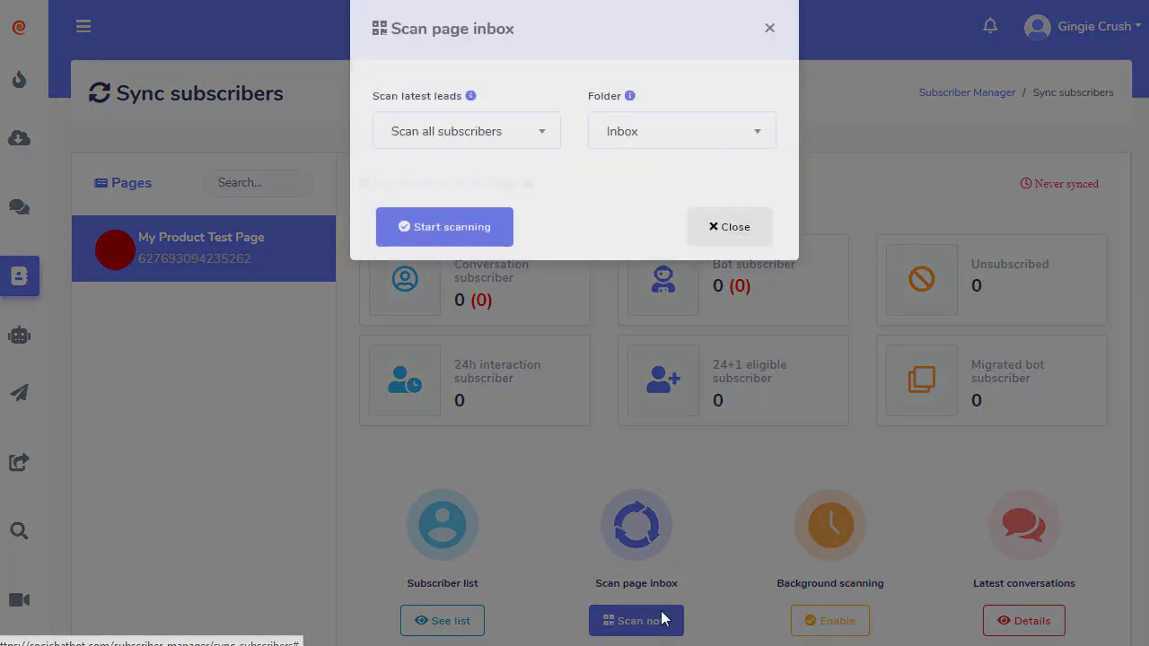
left_click(466, 252)
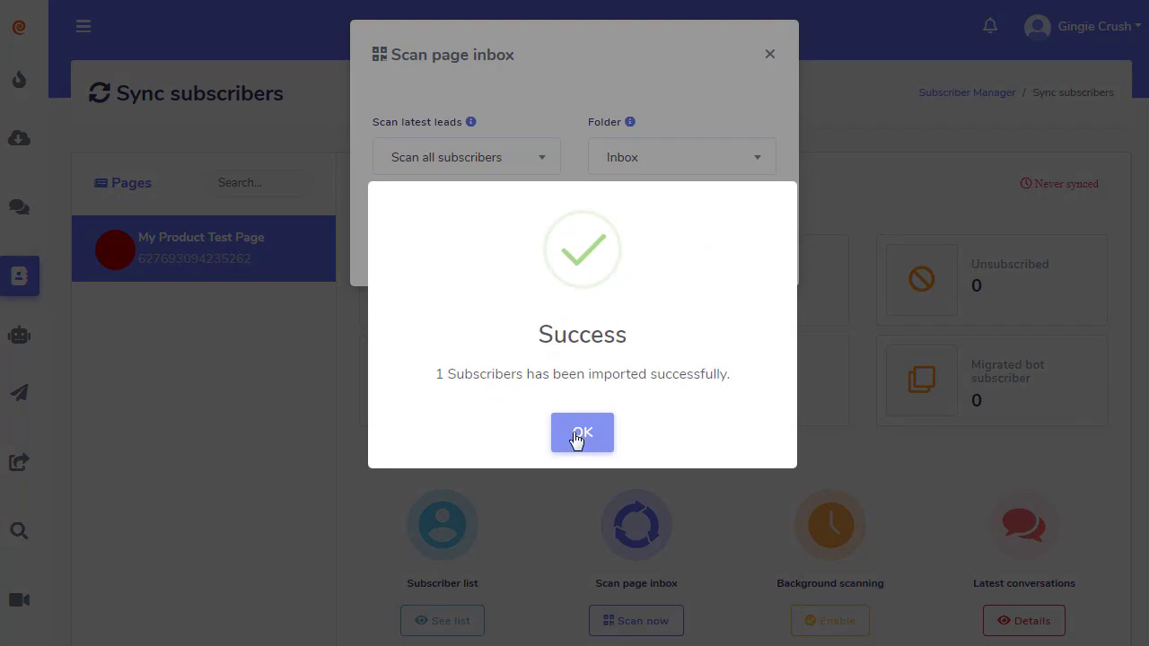
left_click(577, 434)
left_click(715, 253)
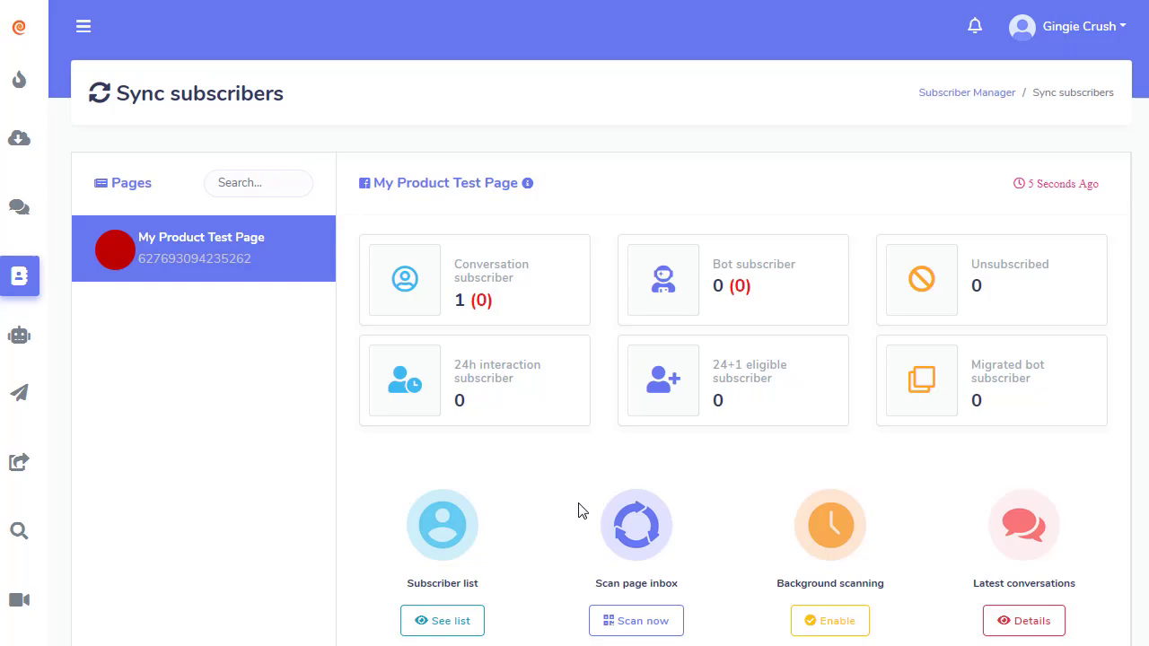
Migrate the full subscriber list to the bot, close the list, and expand the sidebar.
left_click(464, 621)
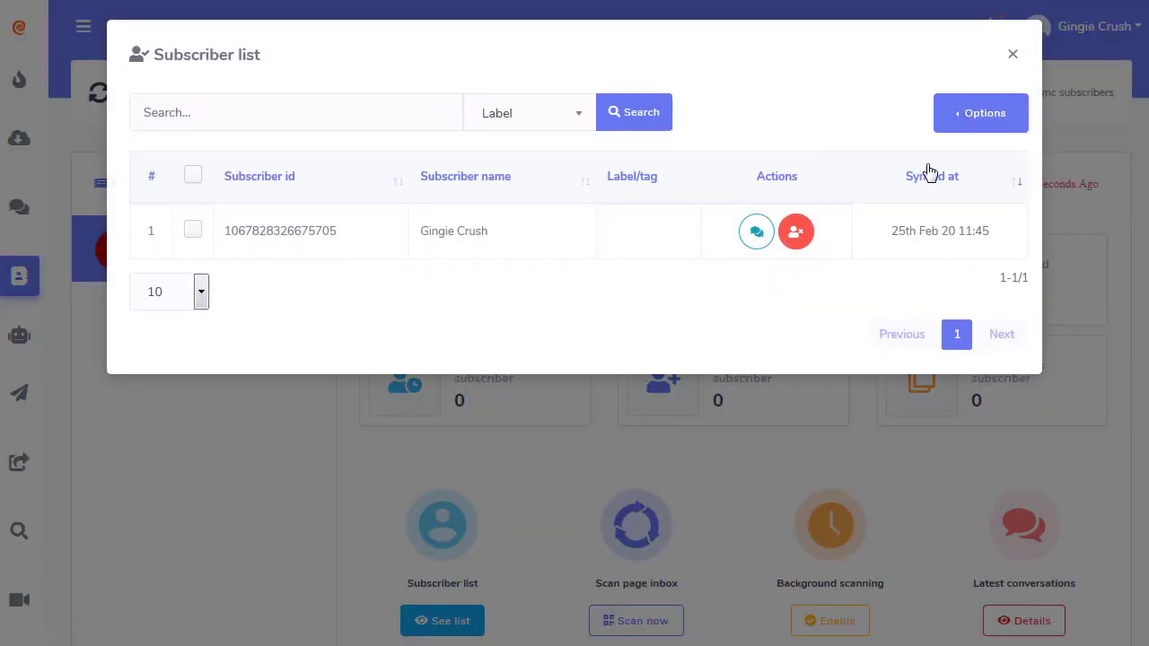
left_click(991, 121)
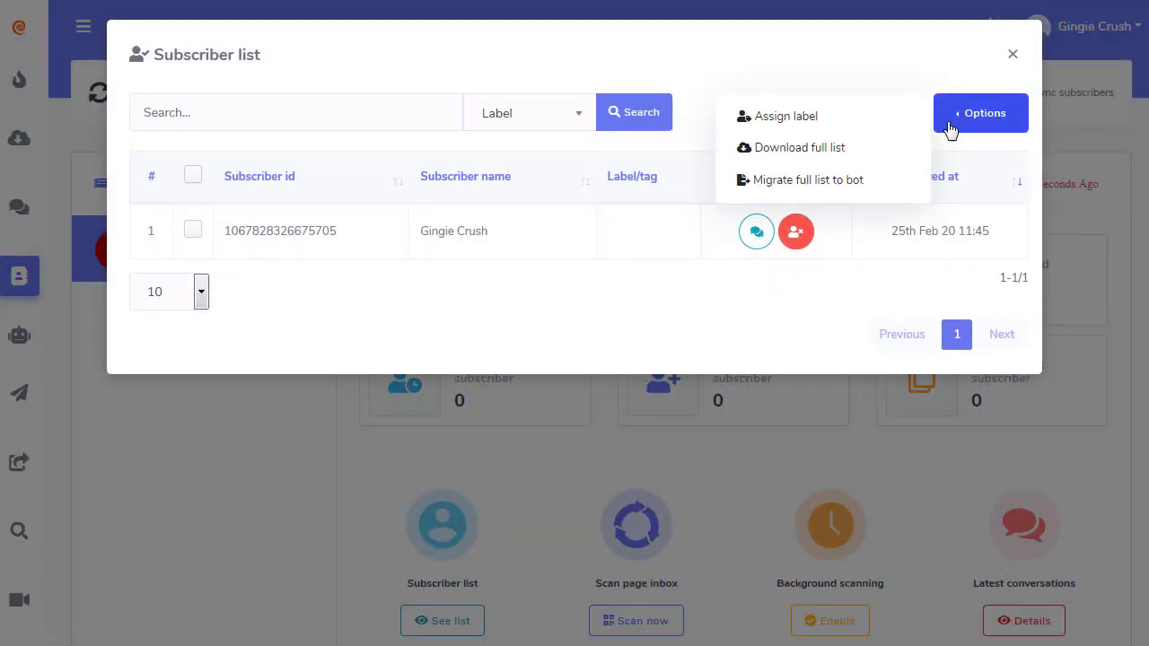
left_click(824, 179)
left_click(630, 444)
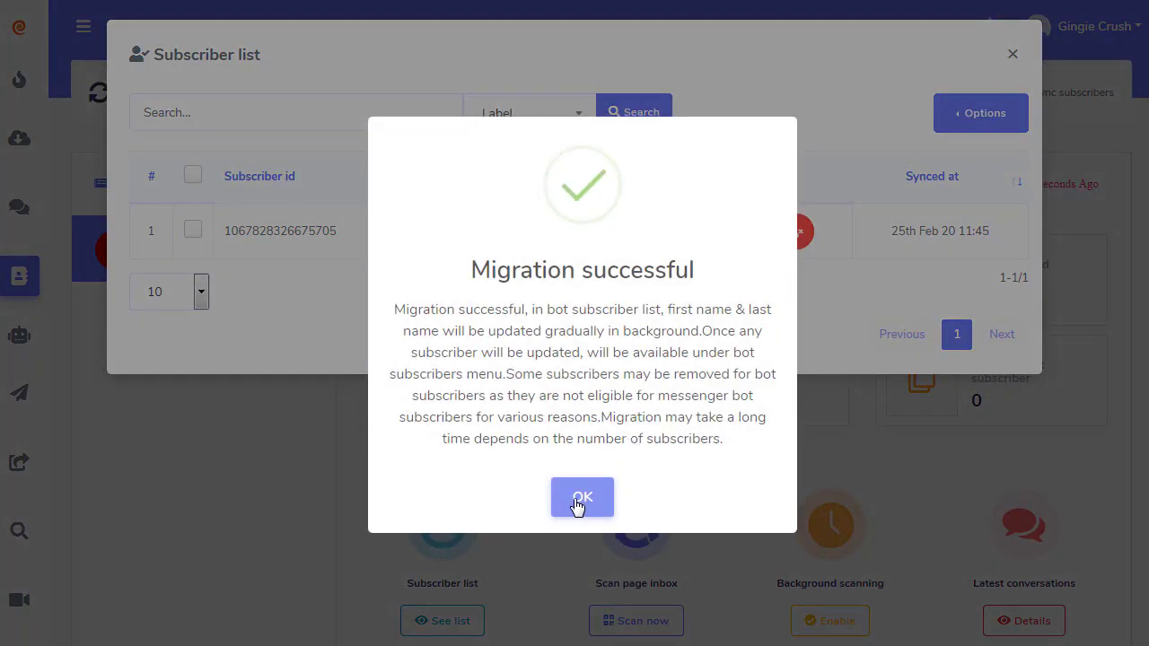
left_click(580, 502)
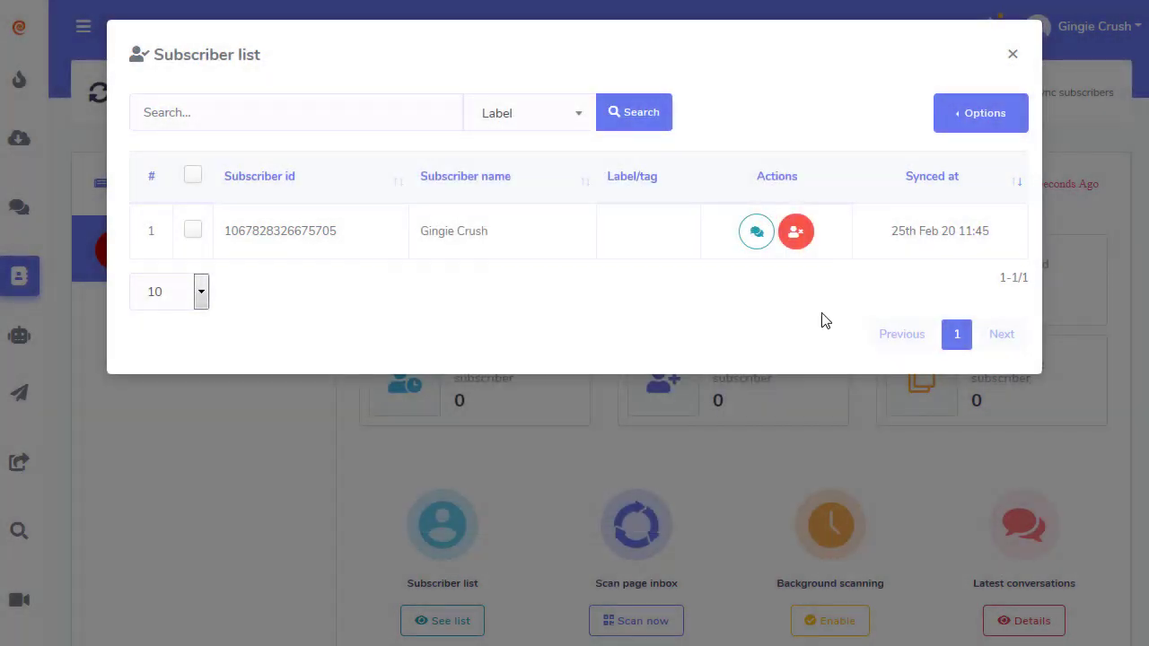
left_click(1005, 55)
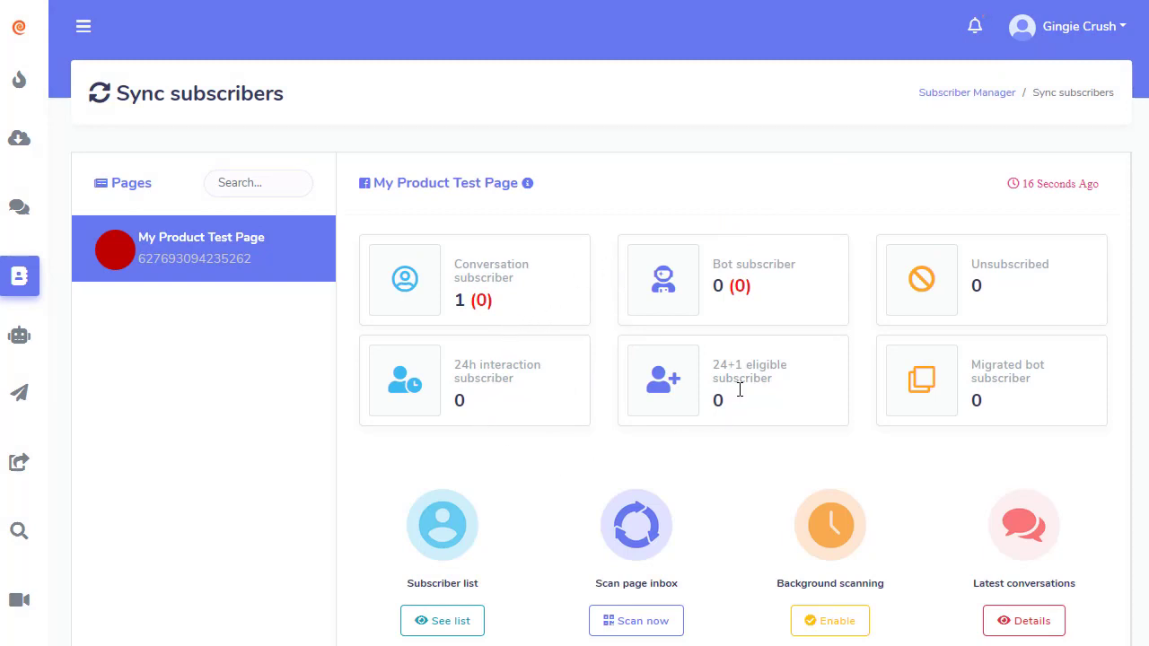
left_click_drag(715, 258, 791, 261)
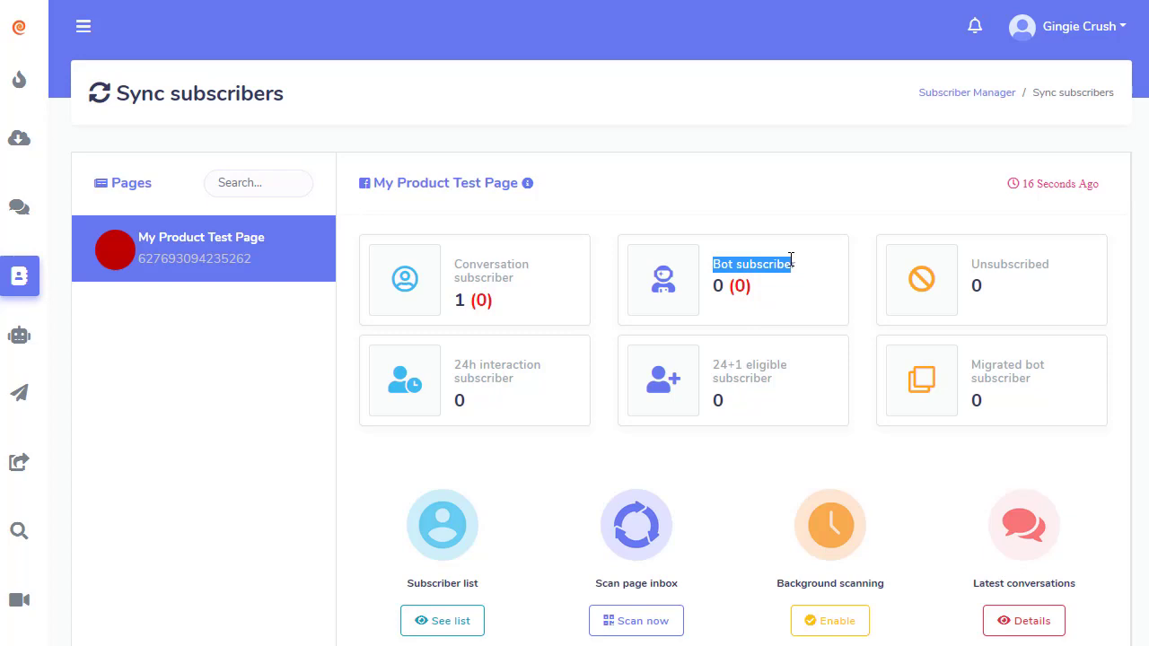
left_click(82, 28)
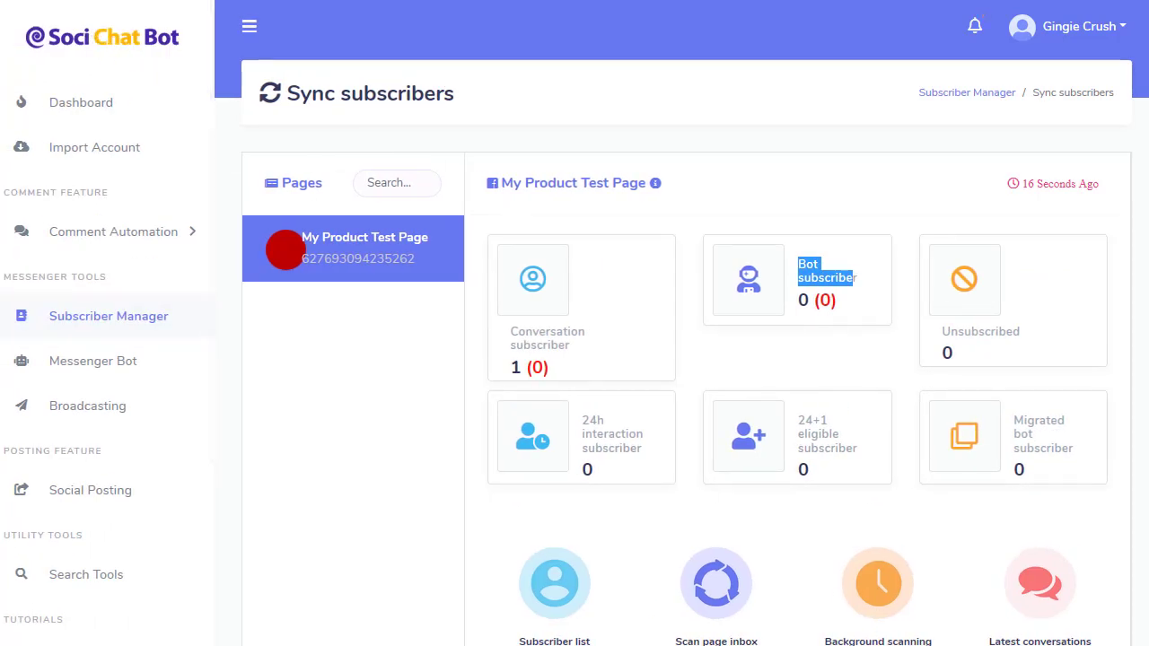
From the Dashboard, open Comment Automation > Automation Campaign for My Product Test Page.
left_click(95, 104)
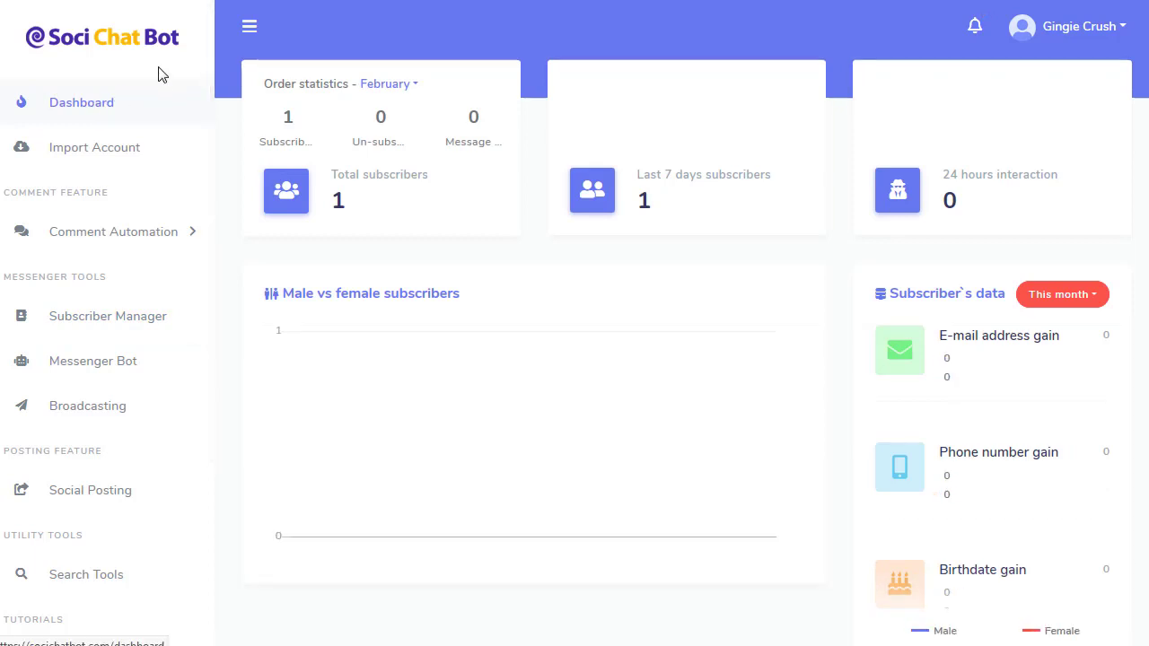
left_click(191, 237)
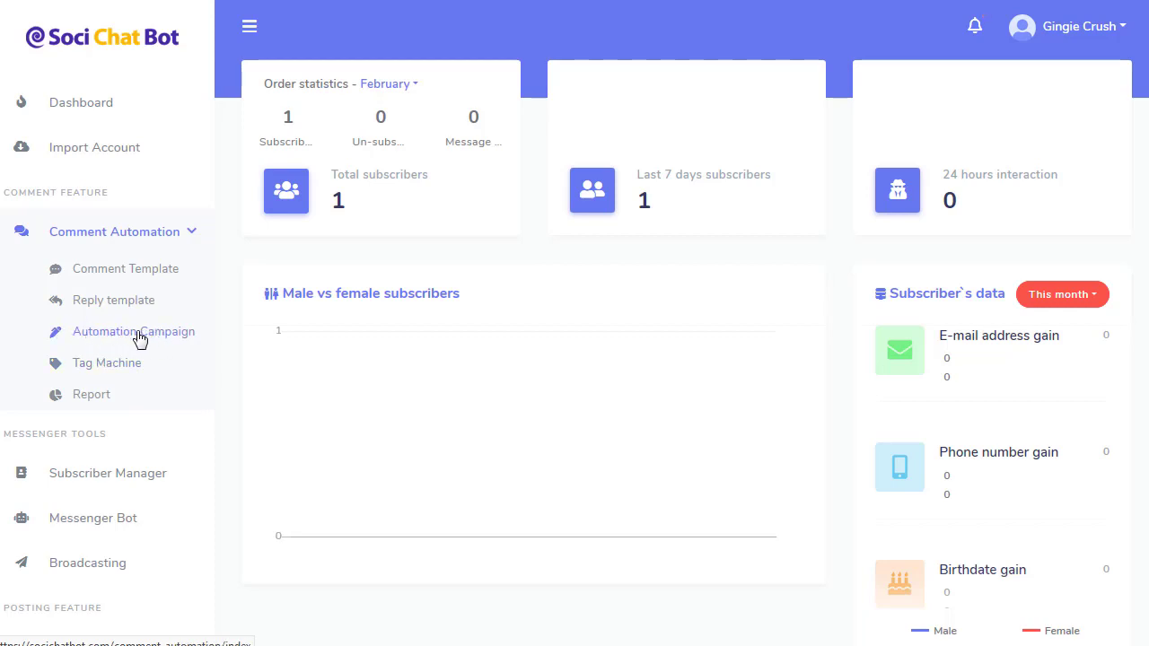
left_click(128, 334)
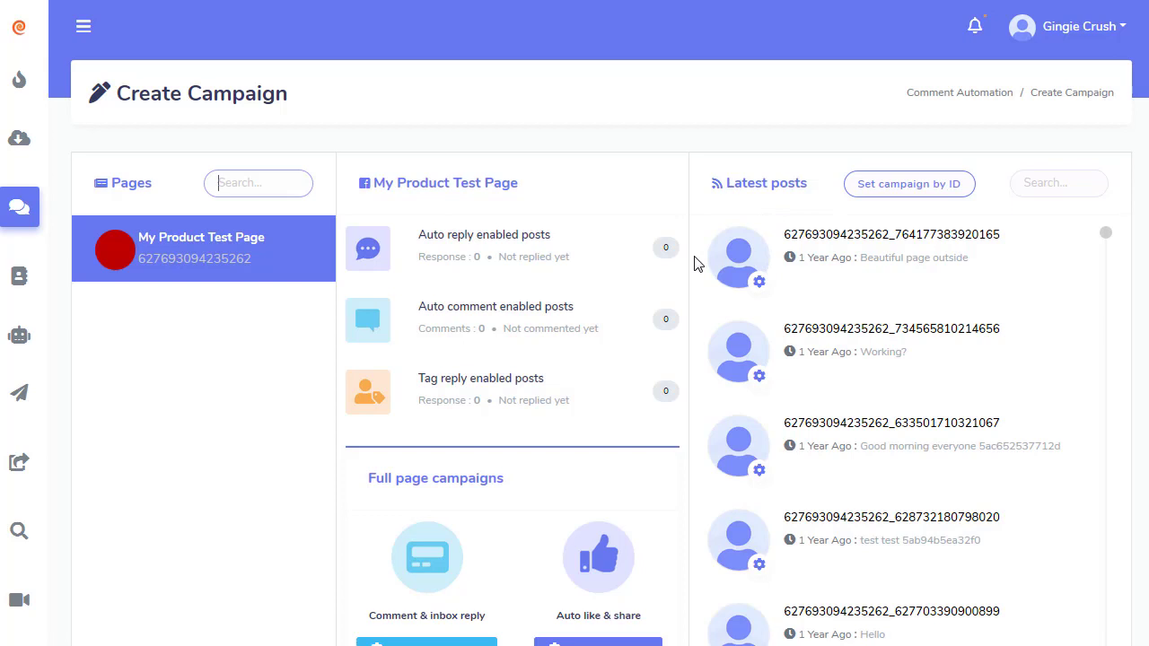
Enable auto reply on the newest post and switch off 'use saved template', reviewing the form.
scroll(694, 263, "down", 1)
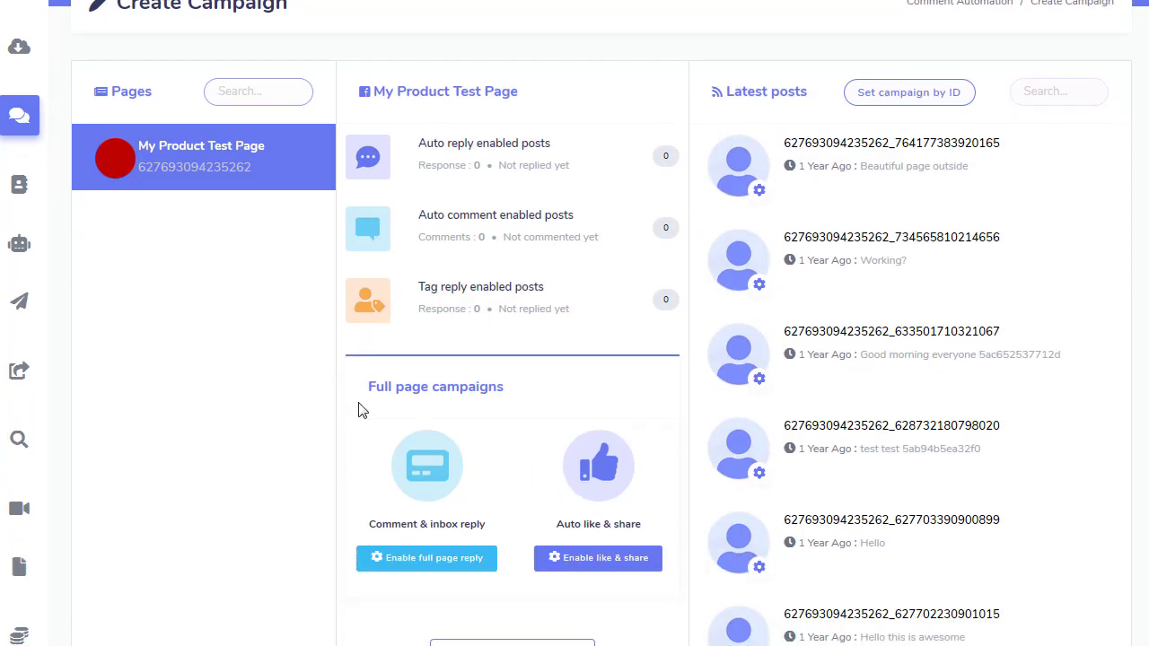
left_click_drag(365, 392, 530, 401)
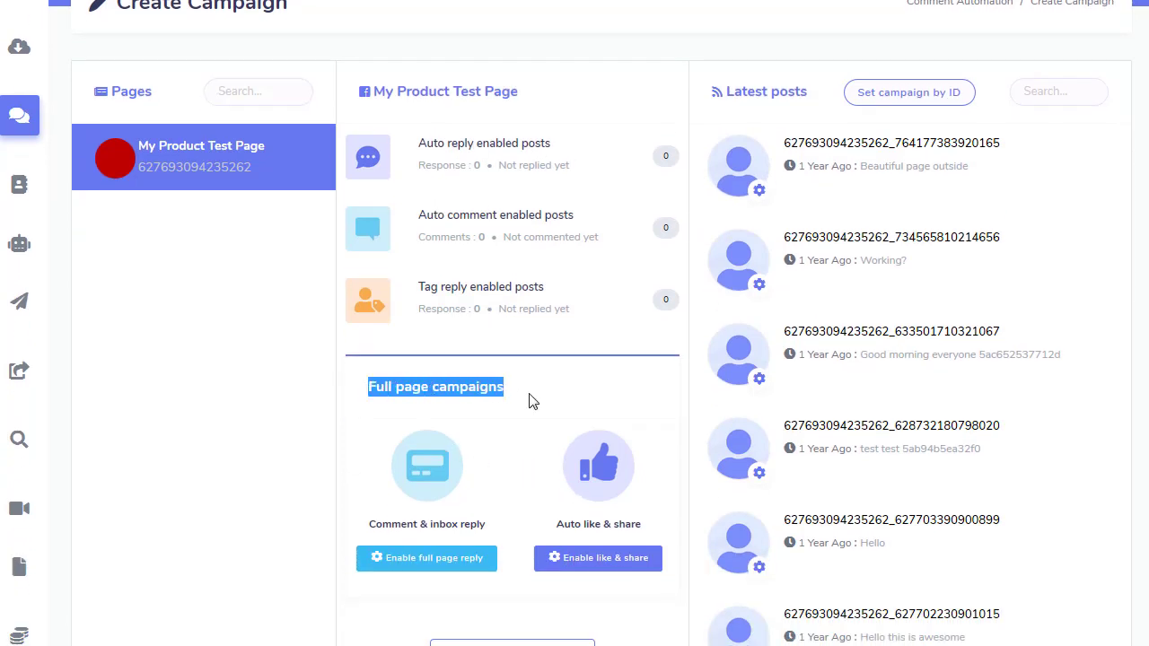
left_click(529, 402)
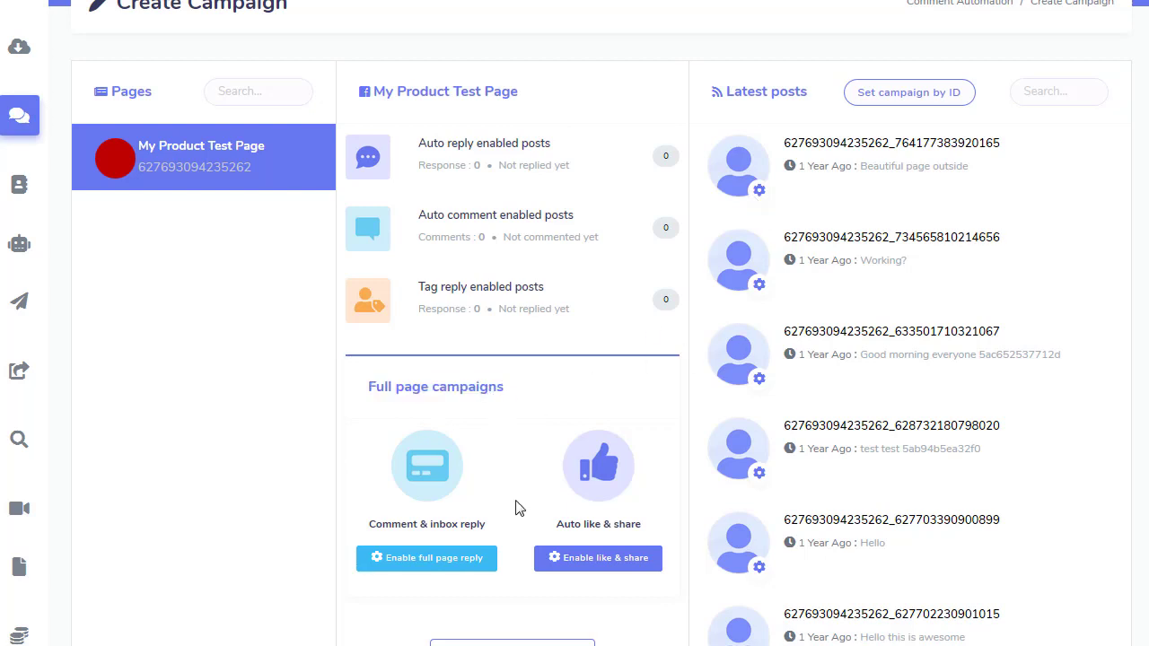
left_click(760, 193)
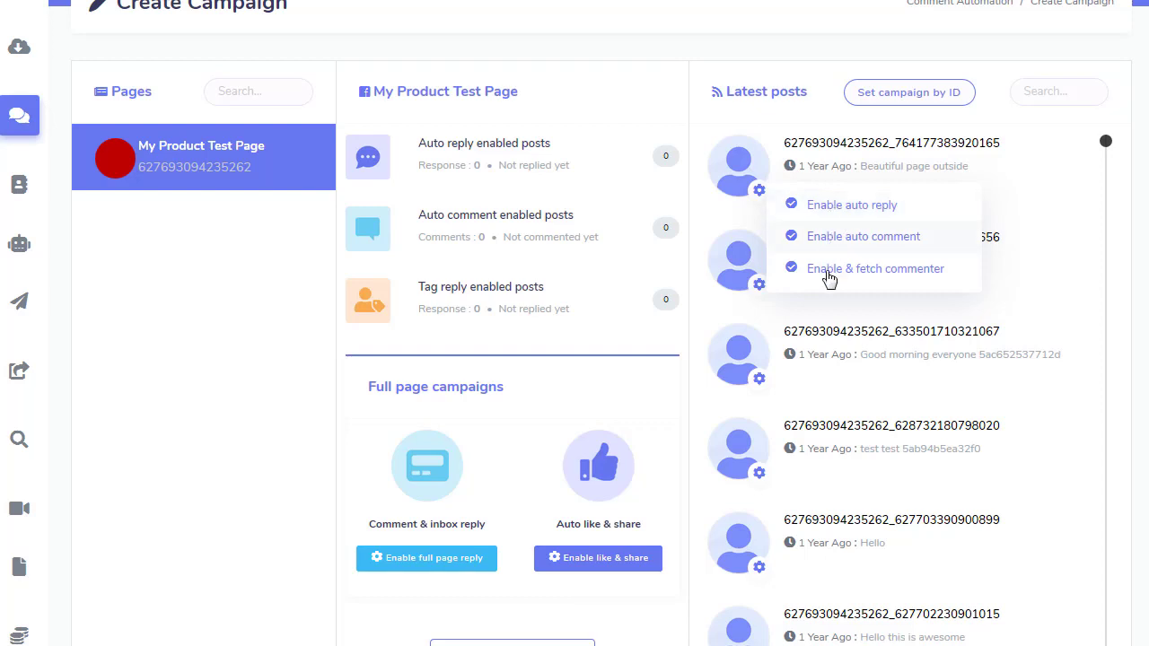
left_click(852, 205)
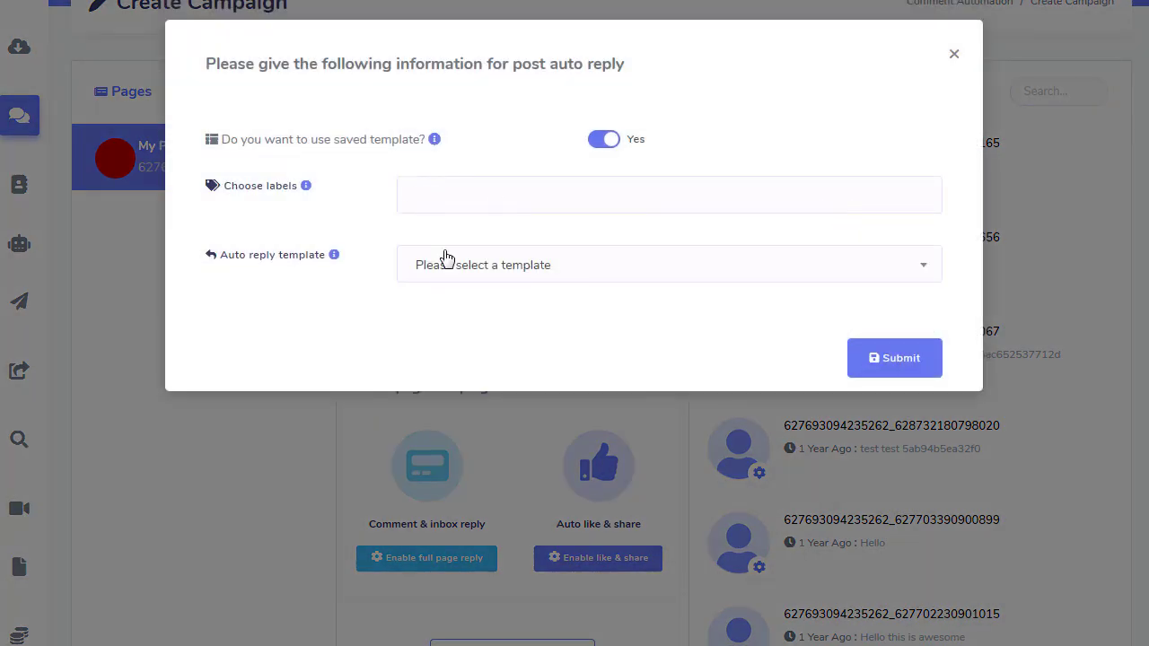
left_click(595, 141)
scroll(485, 269, "down", 3)
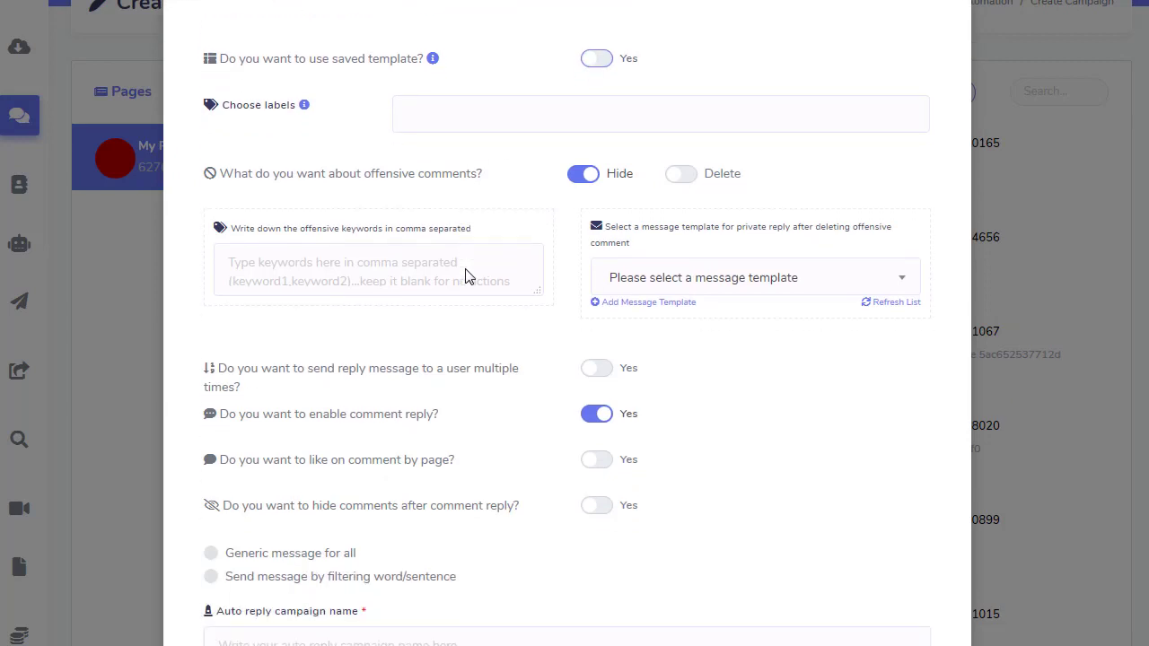
scroll(467, 269, "down", 1)
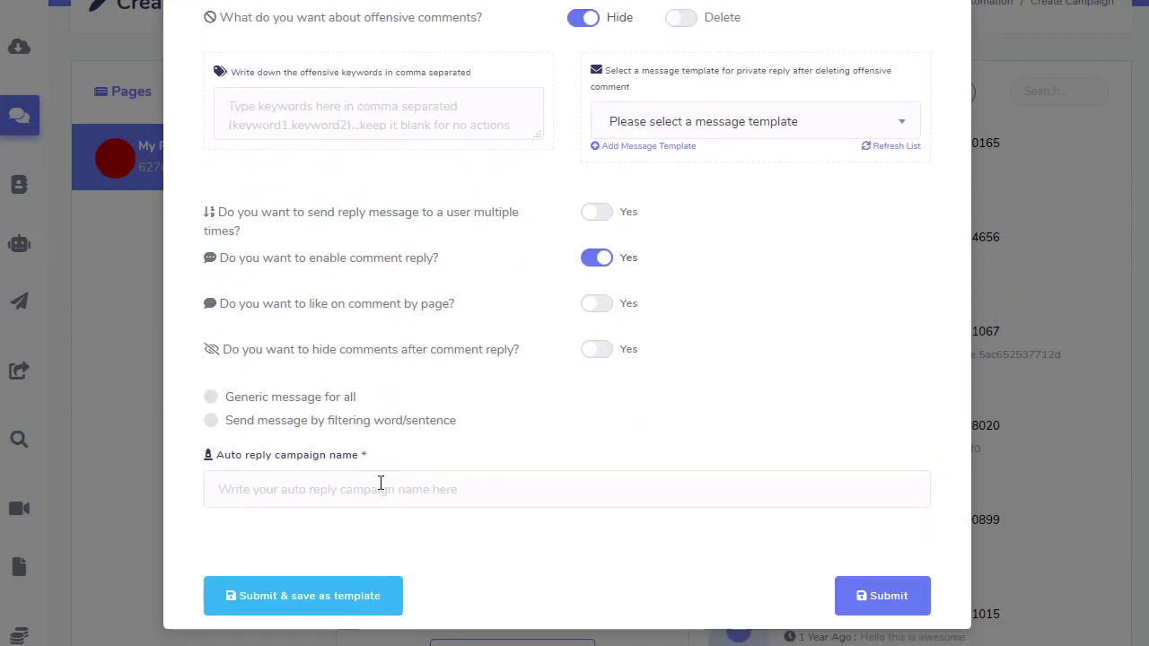
scroll(377, 491, "up", 4)
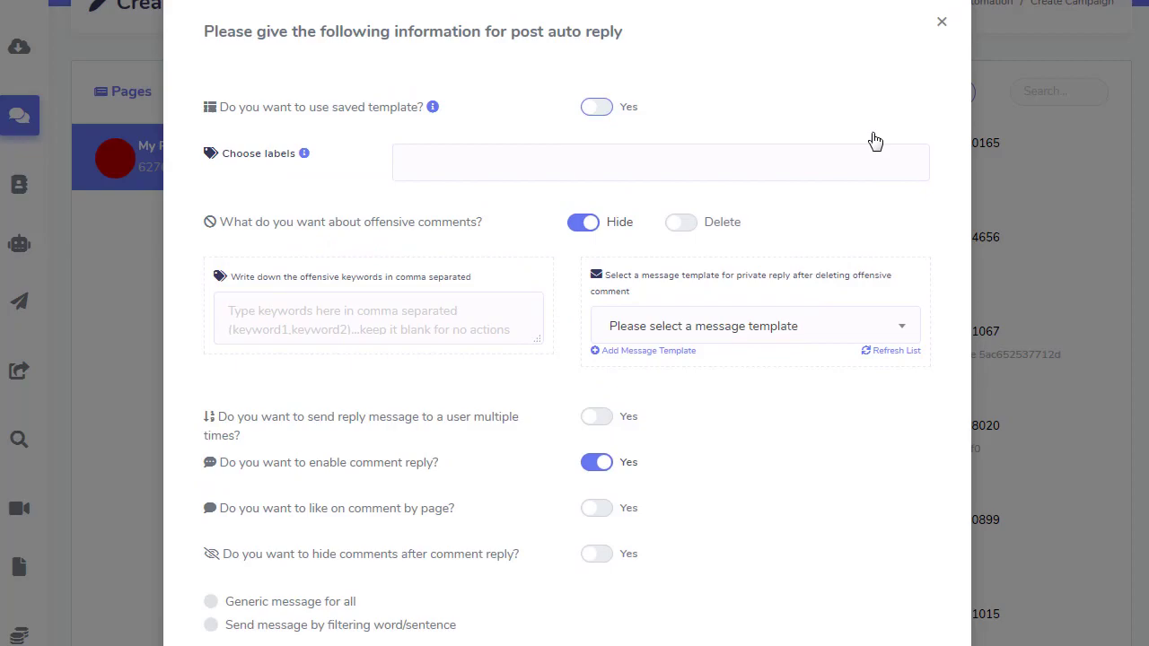
Close the auto reply form without saving and expand the sidebar to its MESSENGER TOOLS section.
left_click(941, 25)
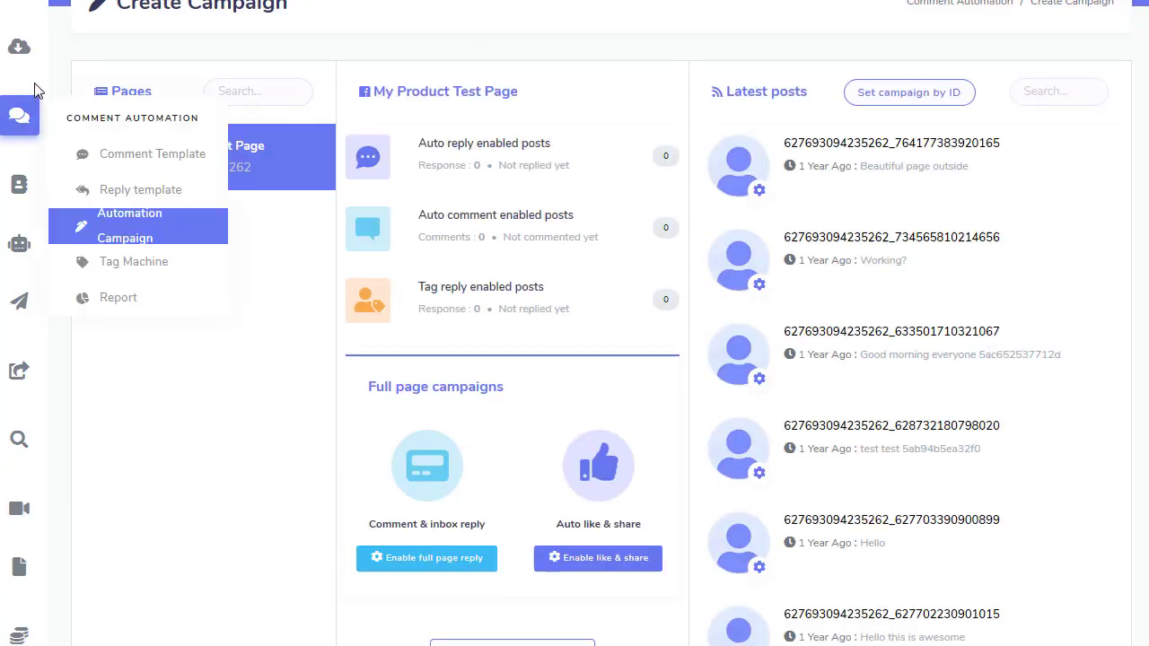
scroll(52, 54, "up", 2)
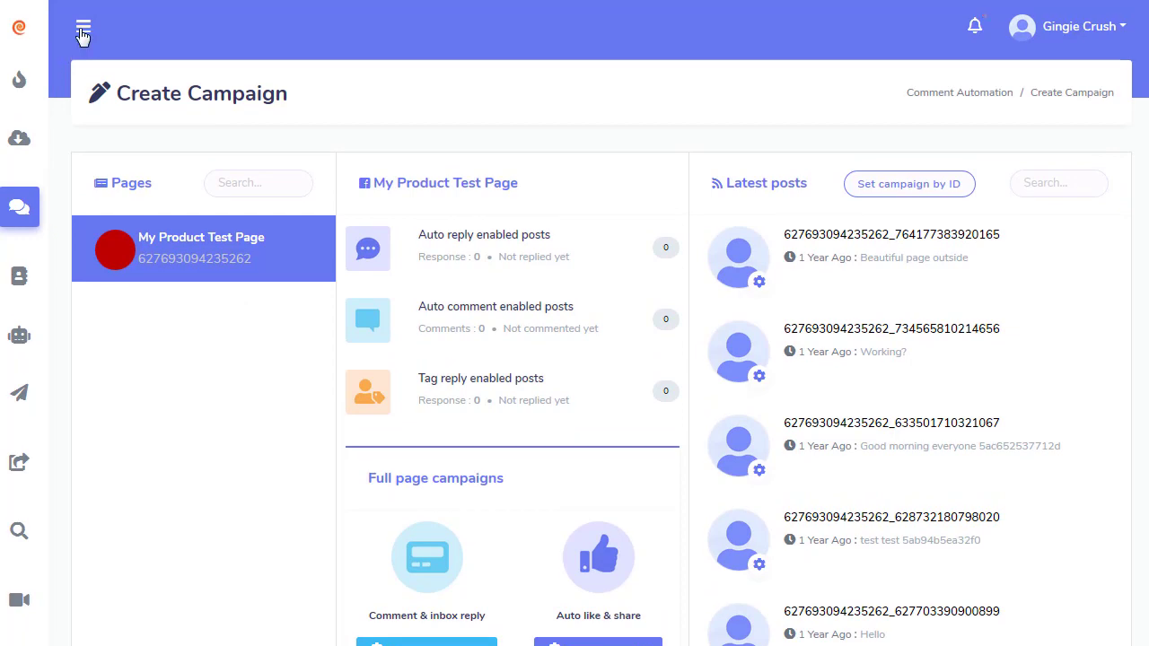
left_click(83, 28)
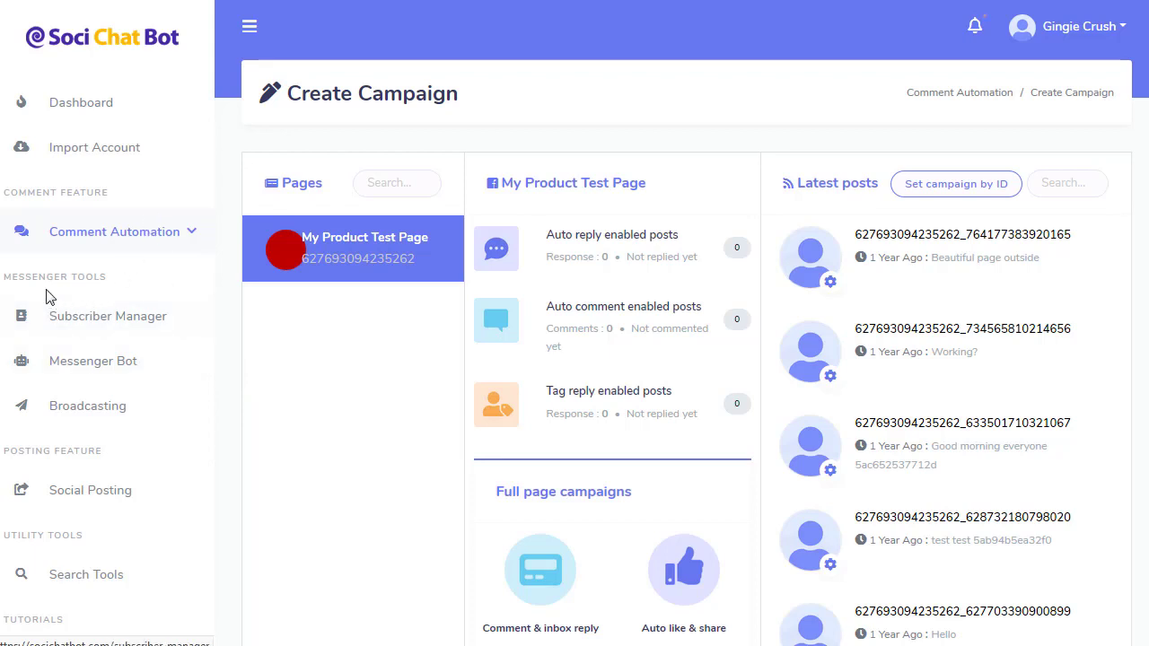
left_click_drag(25, 276, 95, 276)
Open the Subscriber Manager overview and scroll down to the SMS/email subscriber section.
left_click(89, 323)
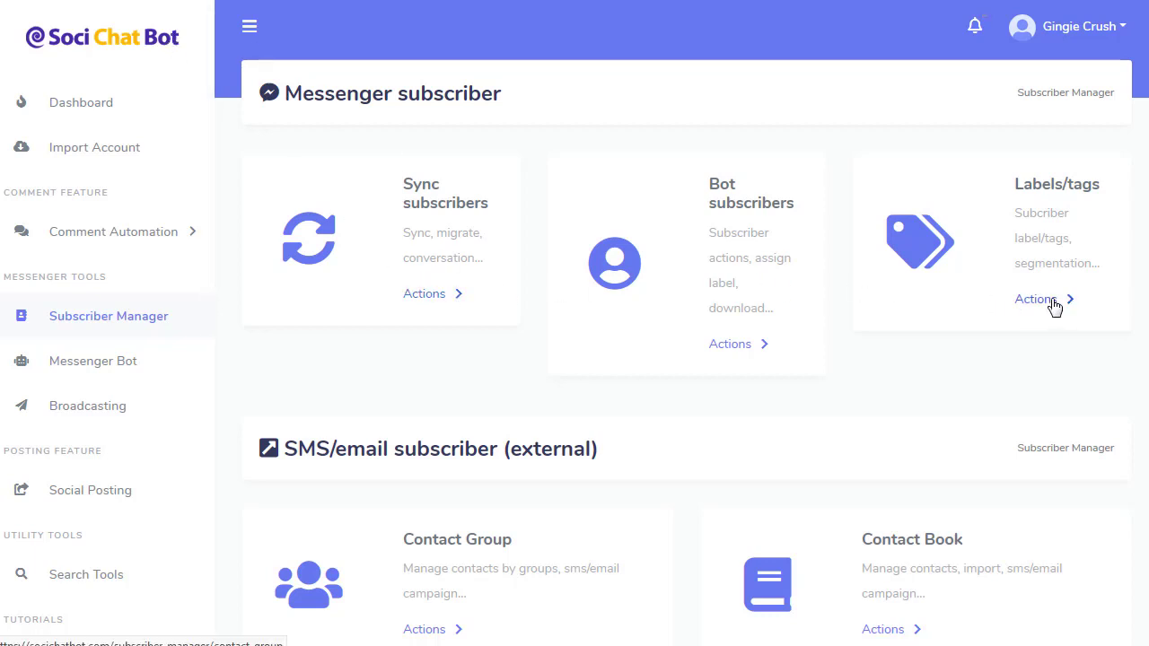
scroll(563, 304, "down", 1)
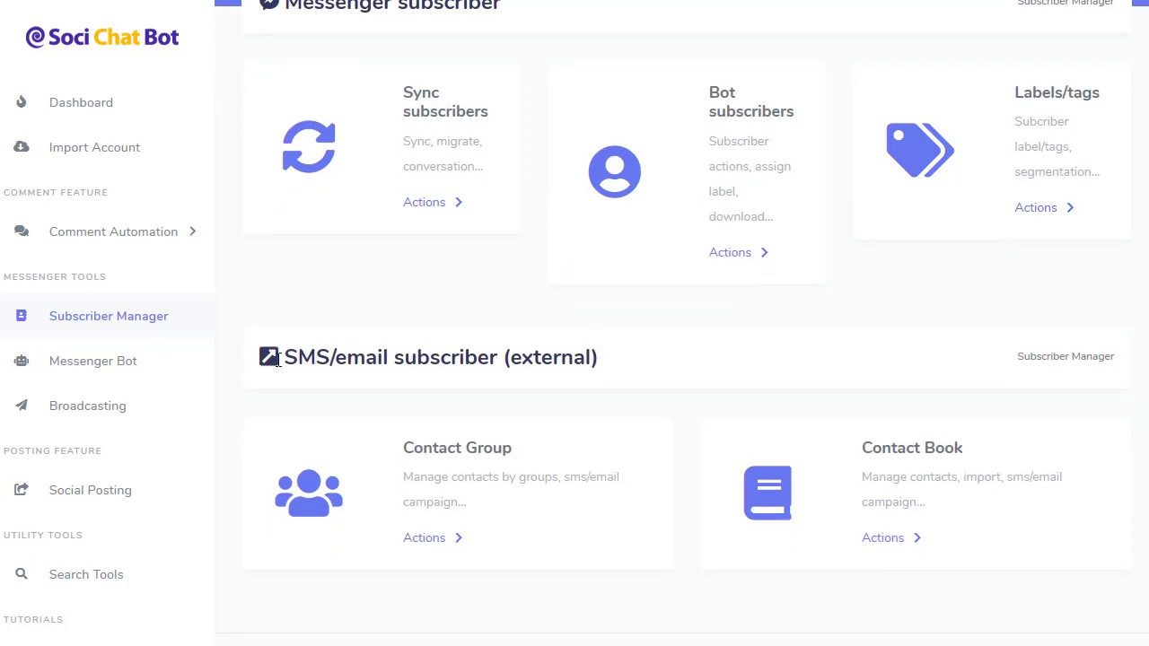
left_click_drag(287, 354, 440, 357)
left_click(440, 356)
Open the Contact Book and preview its CSV import form from Options > Import, then close it.
left_click(895, 539)
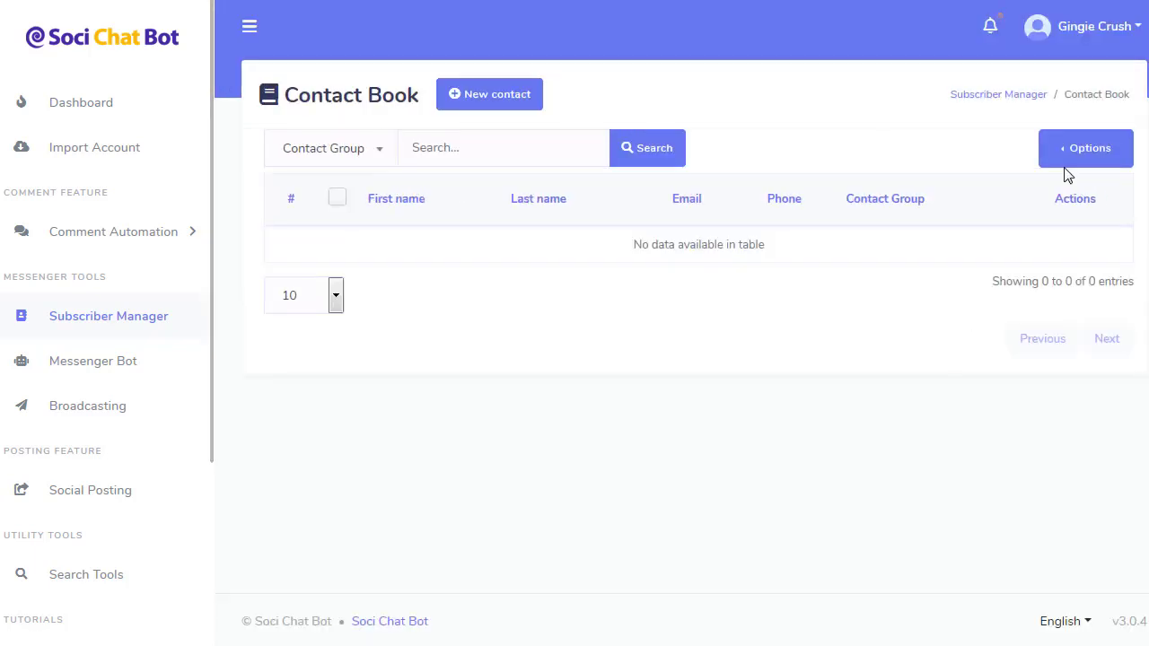
left_click(1073, 153)
left_click(918, 157)
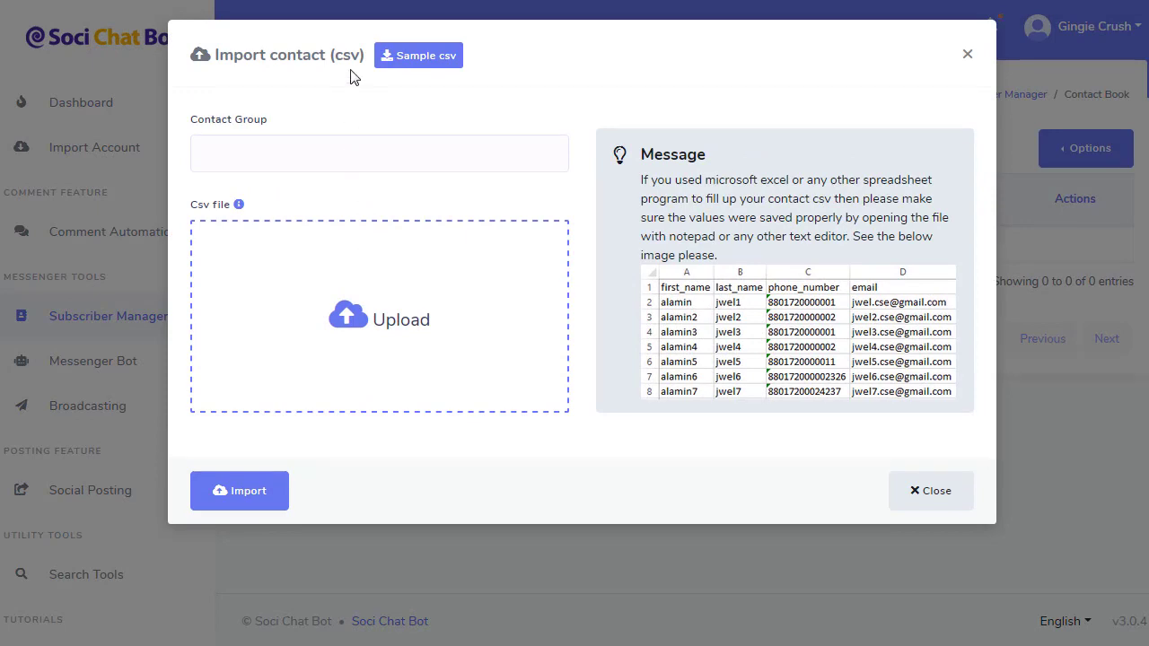
left_click(939, 493)
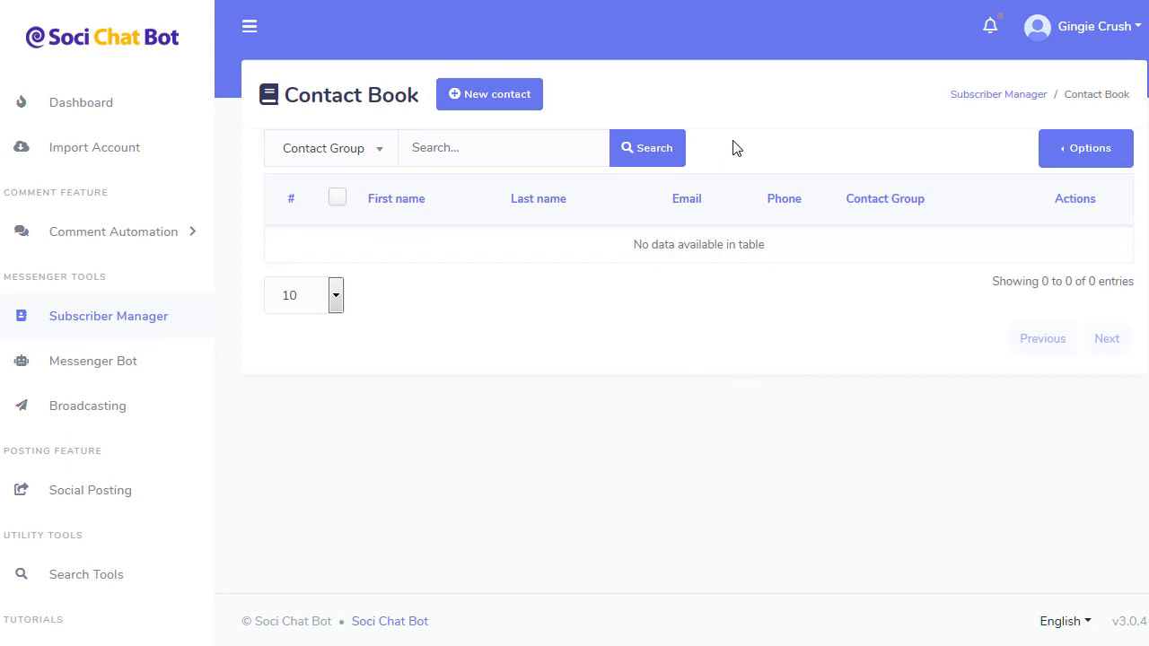
left_click(87, 363)
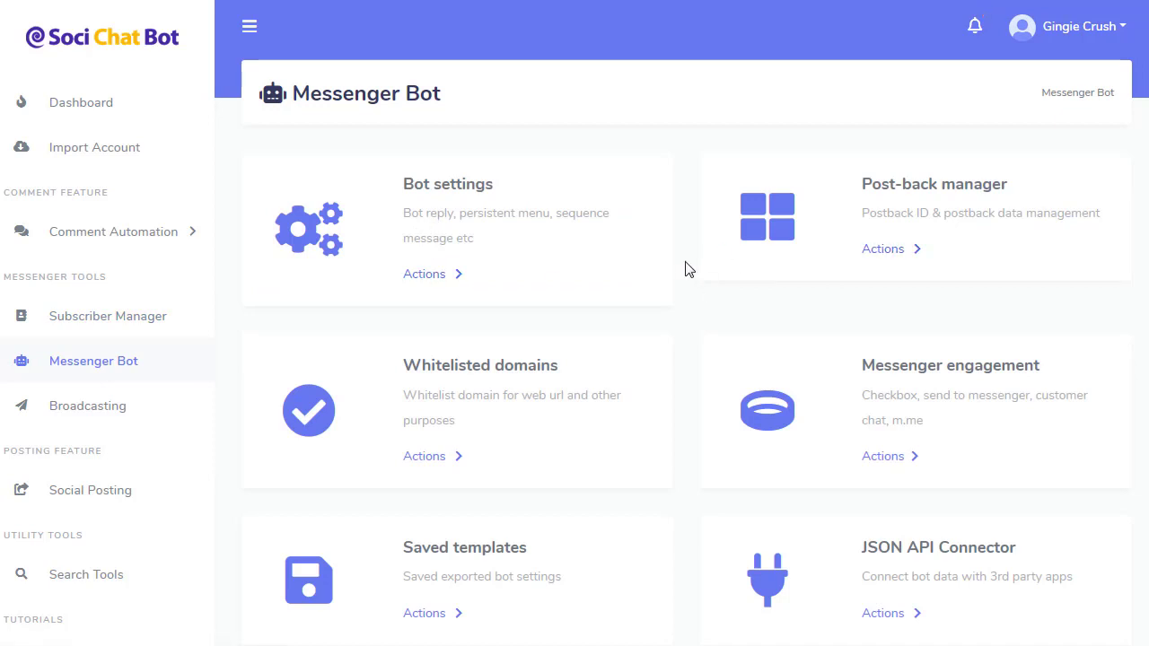
scroll(709, 272, "down", 1)
left_click_drag(993, 278, 873, 278)
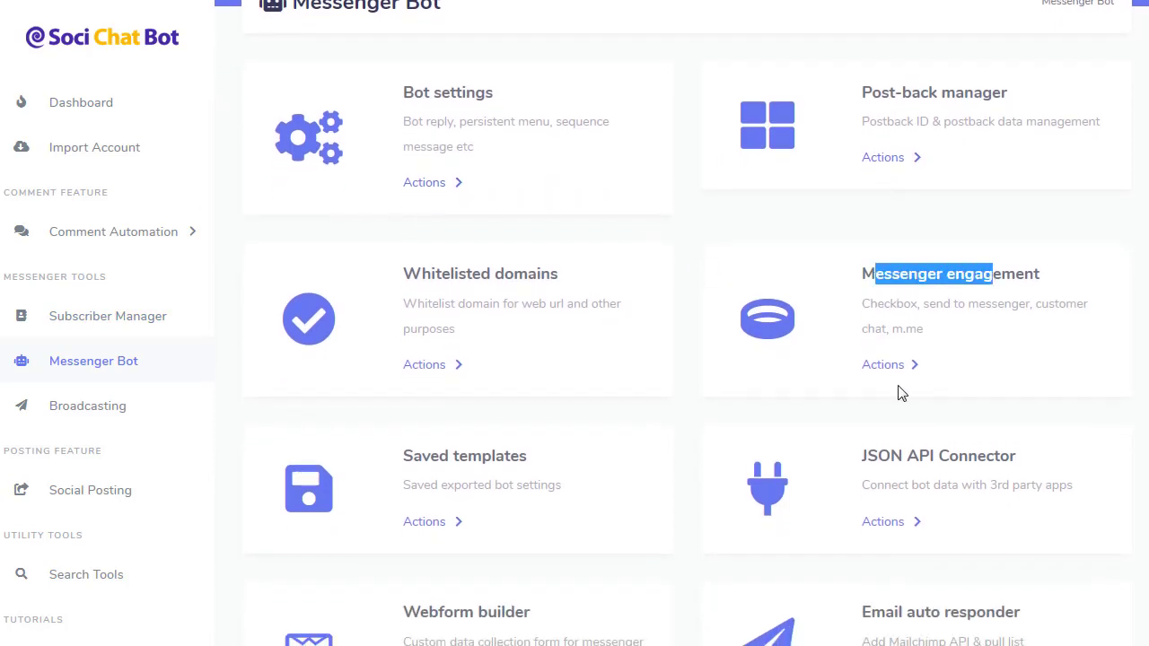
mouse_move(886, 367)
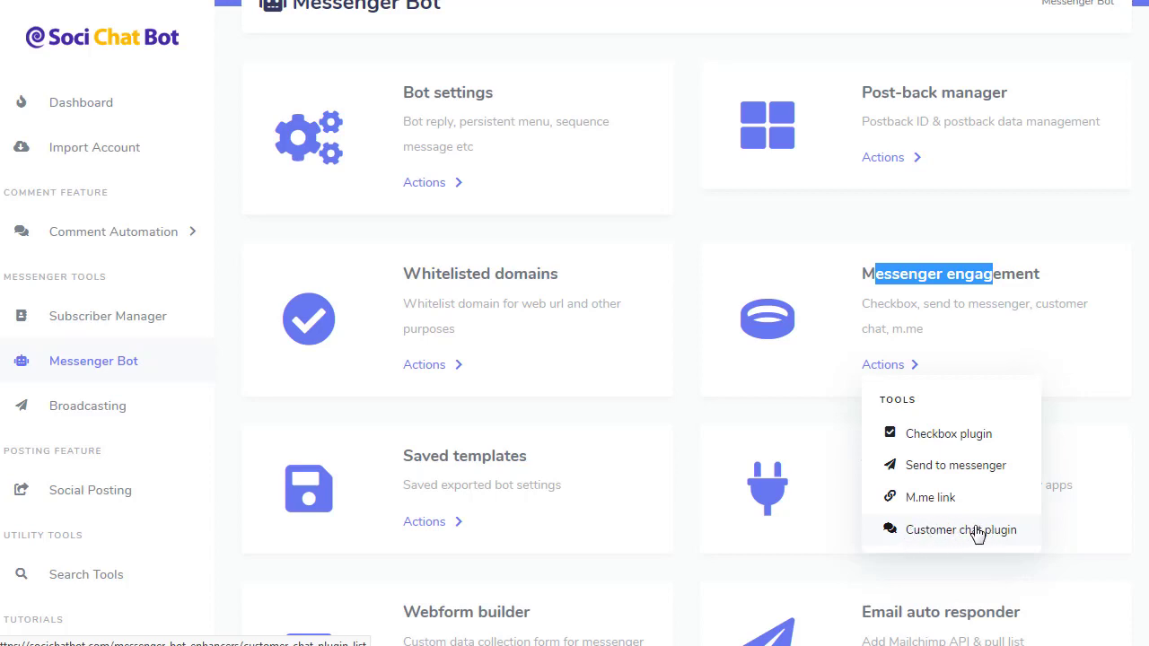
left_click(1105, 358)
scroll(1102, 361, "down", 1)
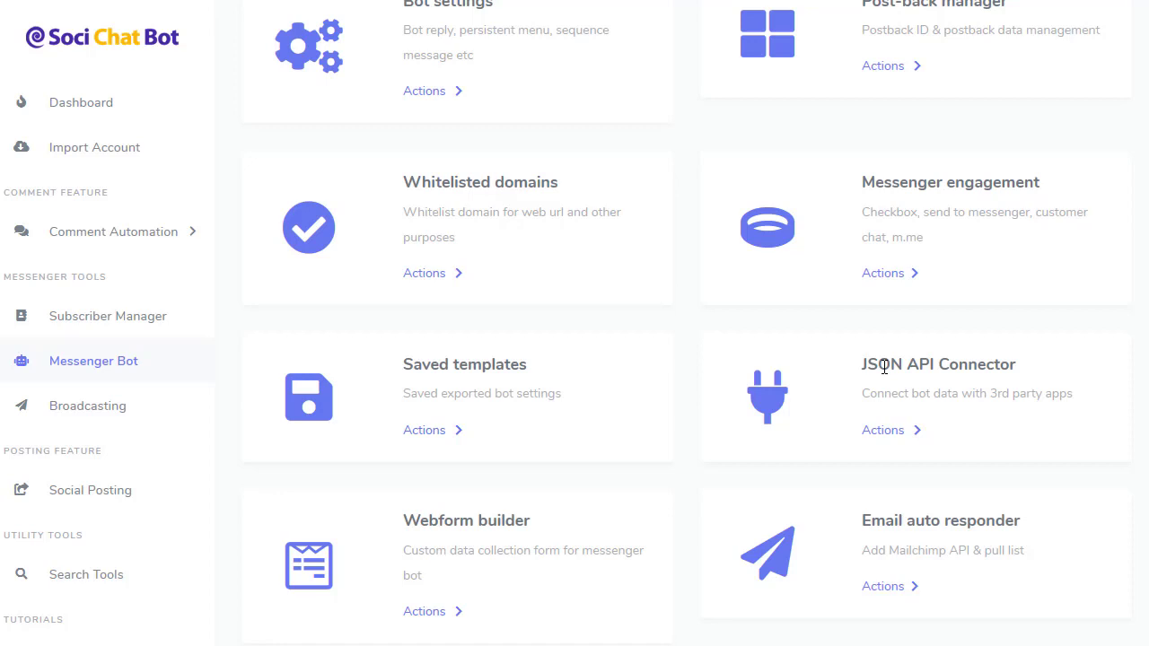
left_click_drag(877, 364, 998, 368)
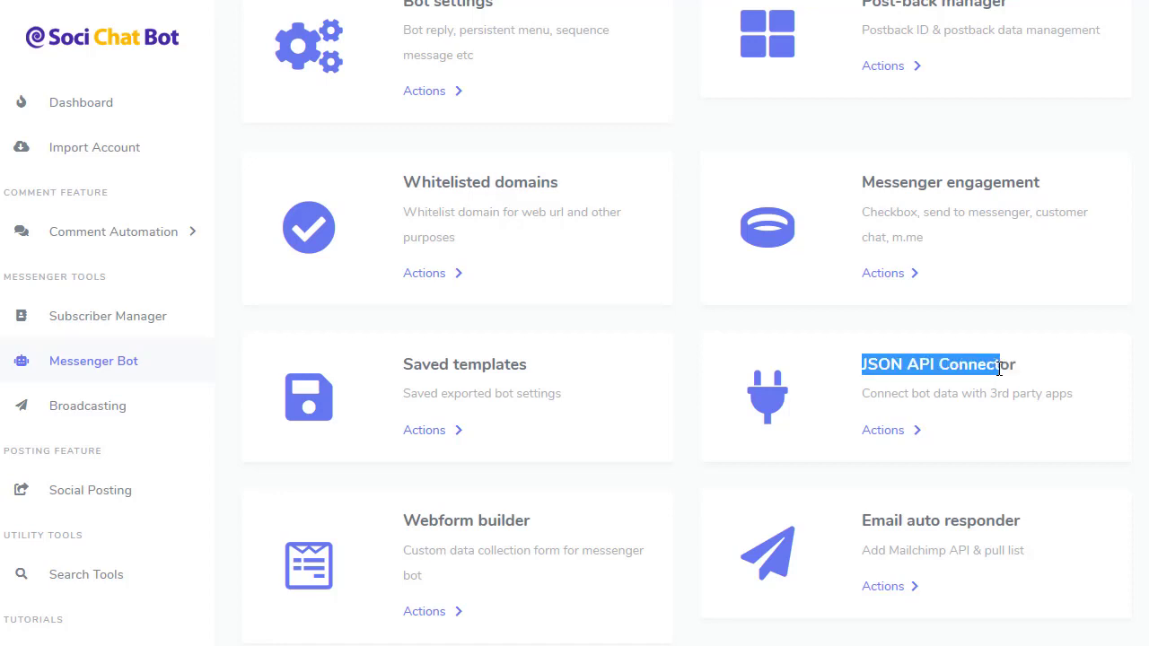
left_click(999, 368)
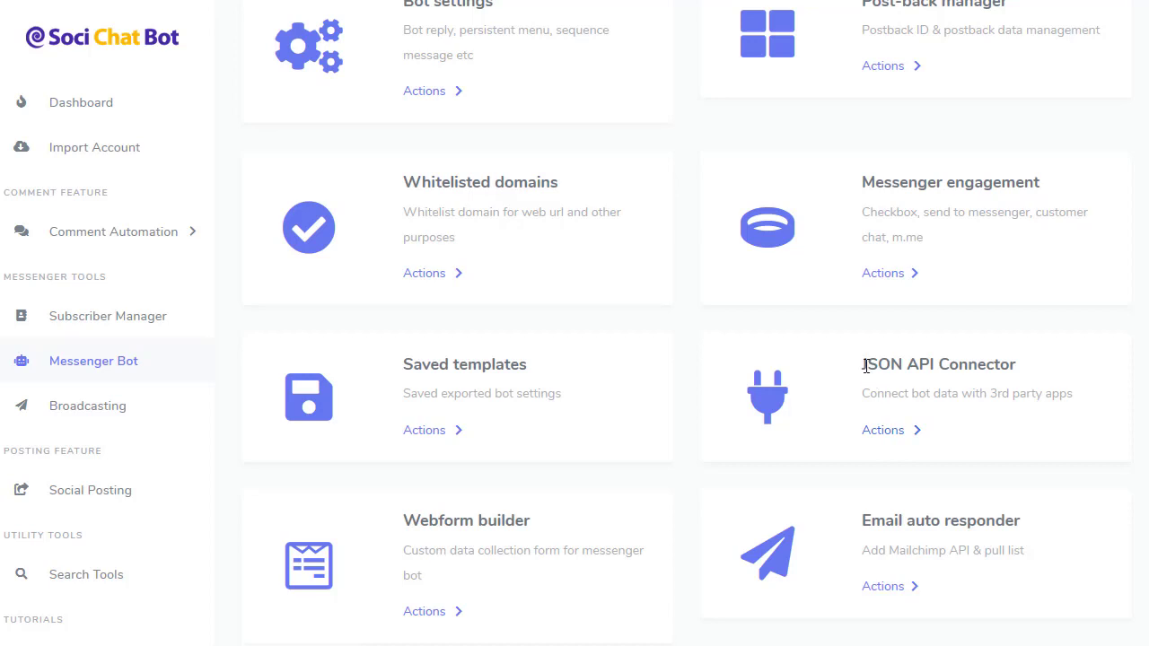
Scroll the Messenger Bot tools, highlighting the JSON API Connector and Webform builder titles.
left_click_drag(865, 365, 976, 368)
left_click(982, 369)
scroll(655, 390, "down", 1)
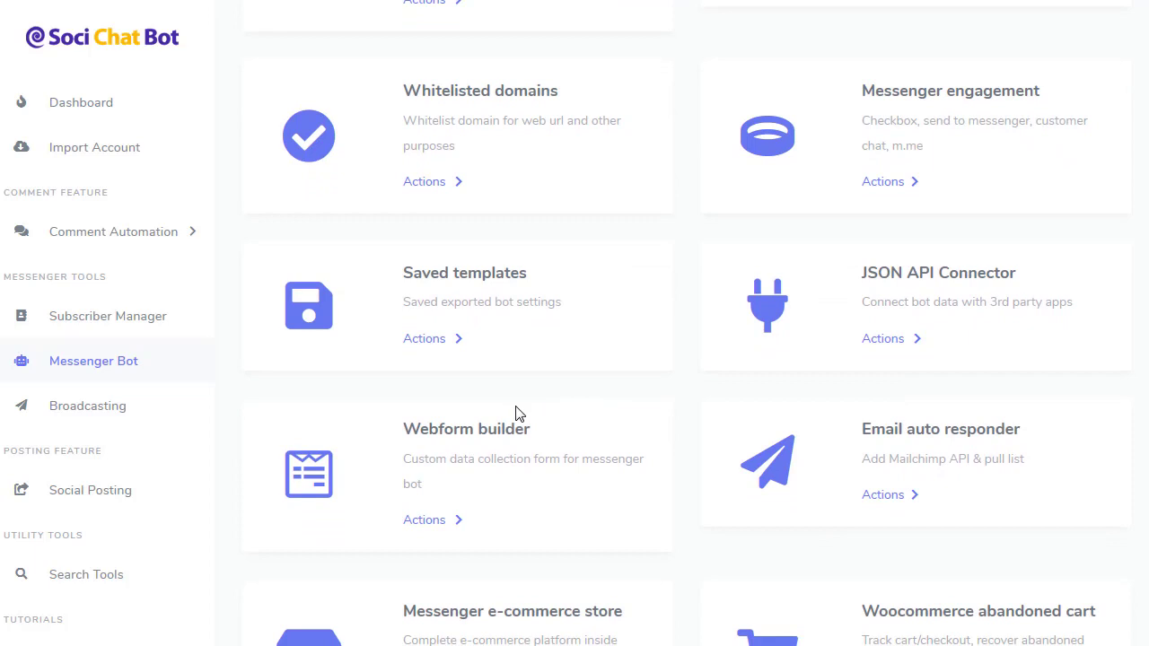
left_click_drag(403, 437, 534, 438)
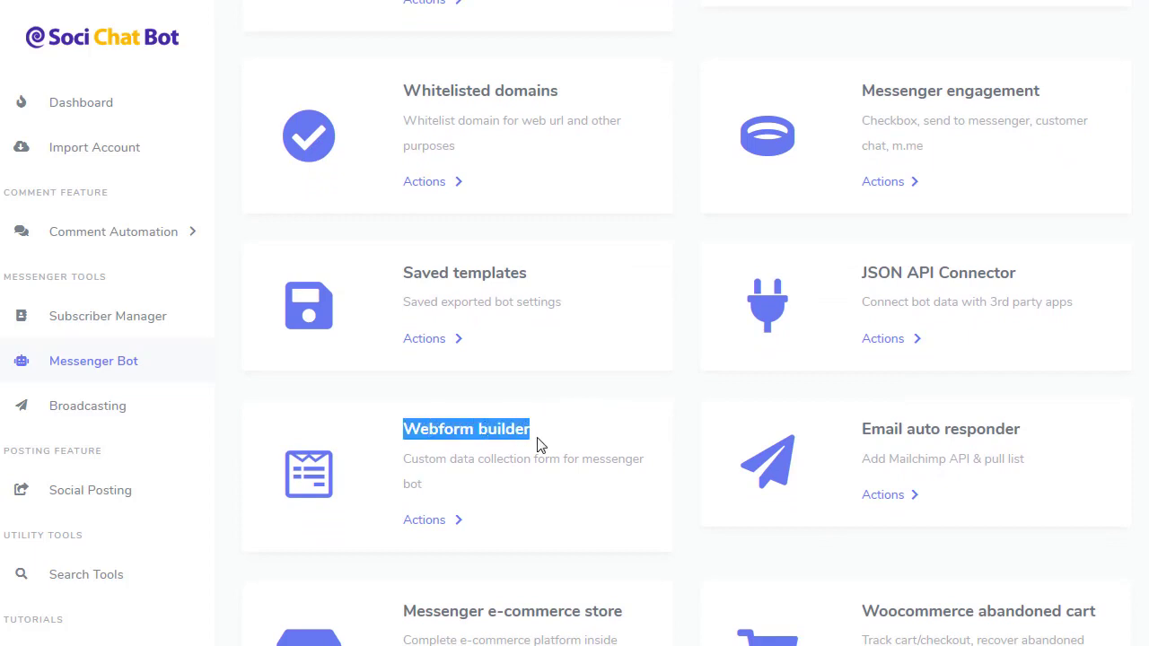
left_click(543, 436)
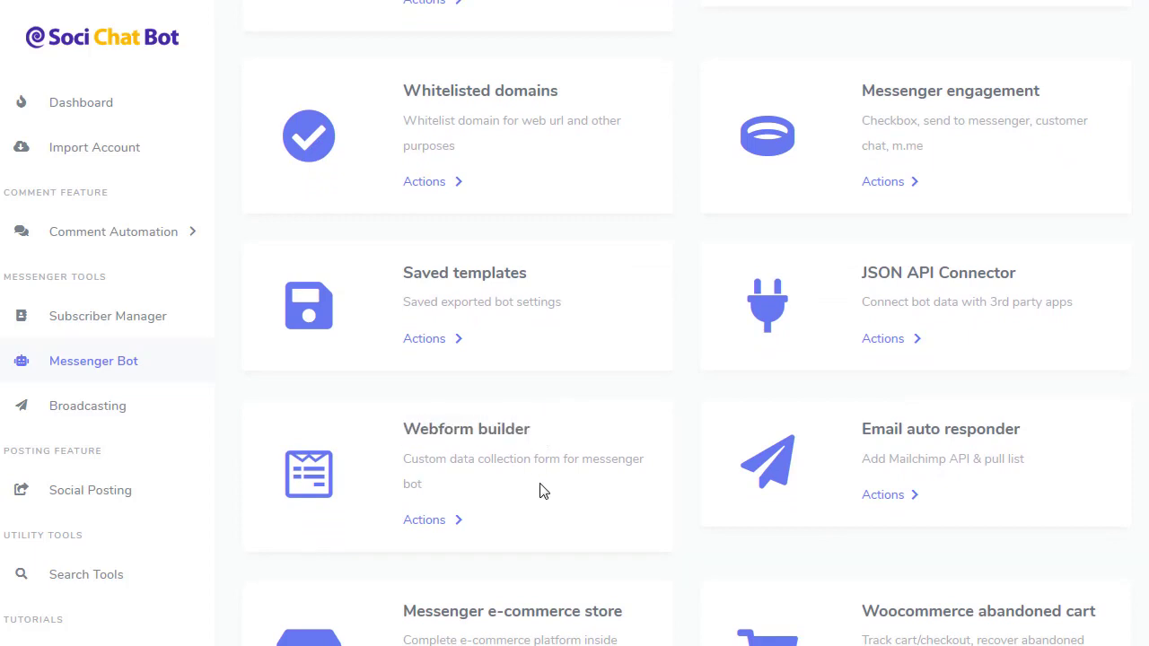
left_click_drag(543, 437, 421, 429)
left_click(420, 434)
left_click(530, 430)
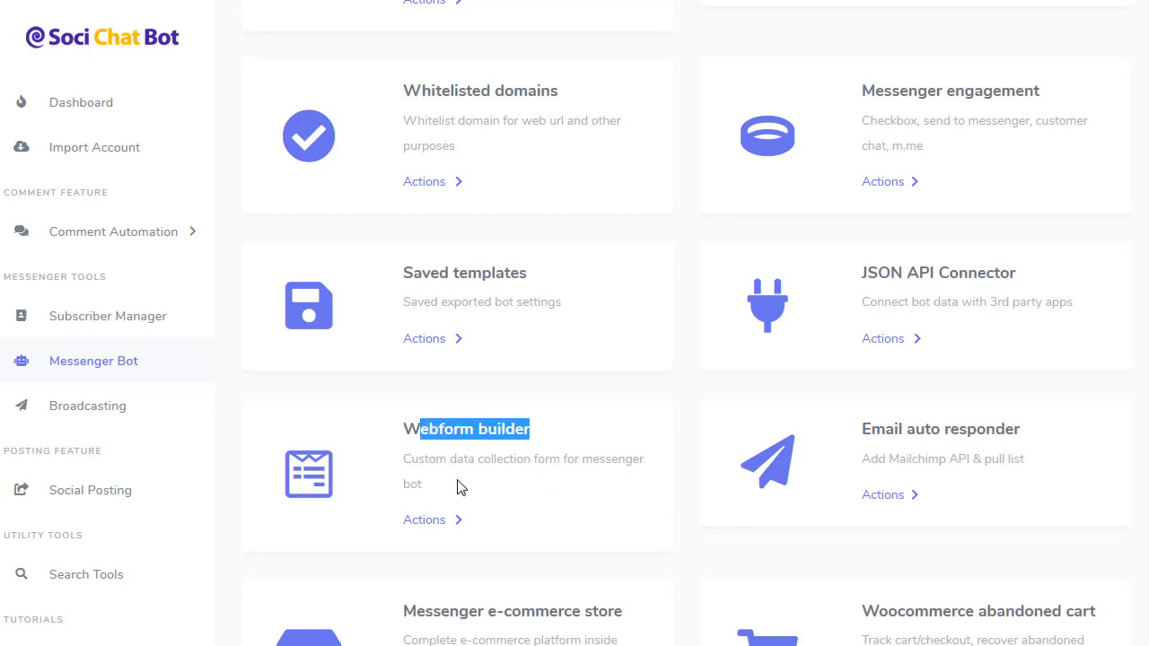
left_click(415, 428)
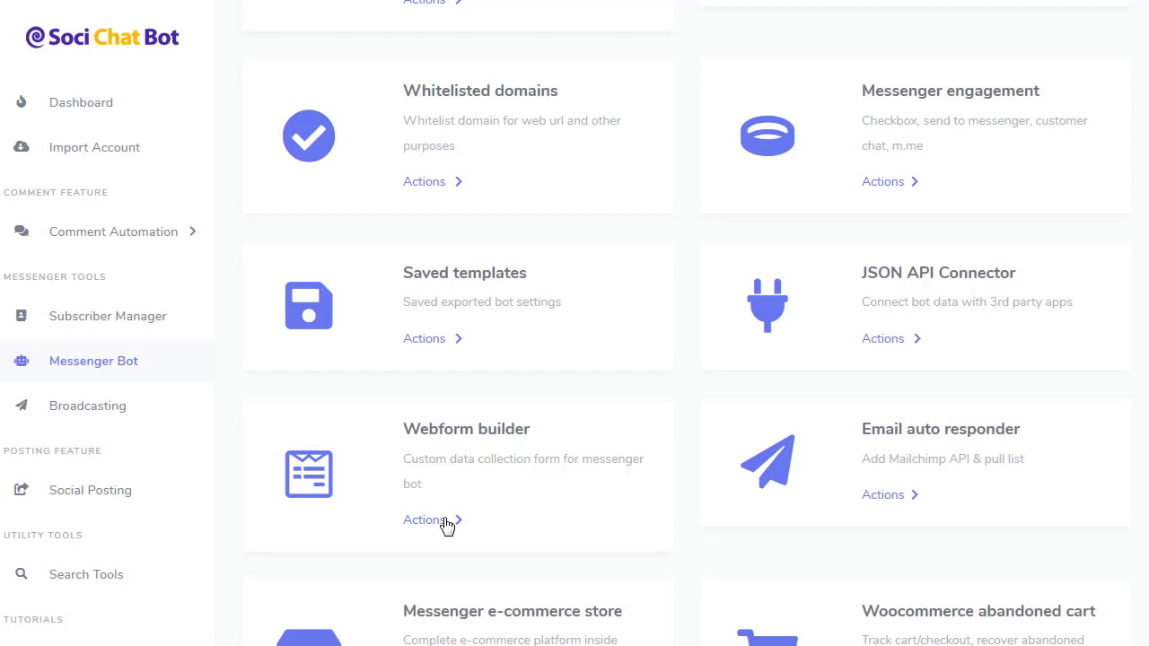
scroll(613, 413, "down", 1)
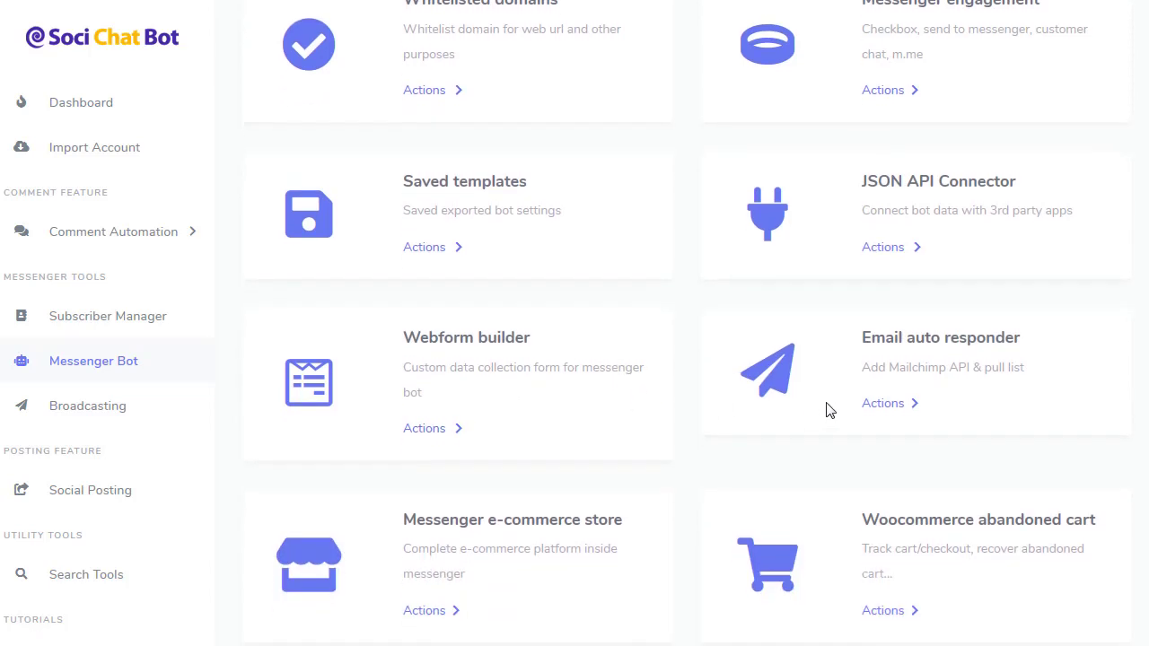
Peek at the Email auto responder options, then highlight its title and JSON API Connector's.
left_click(888, 409)
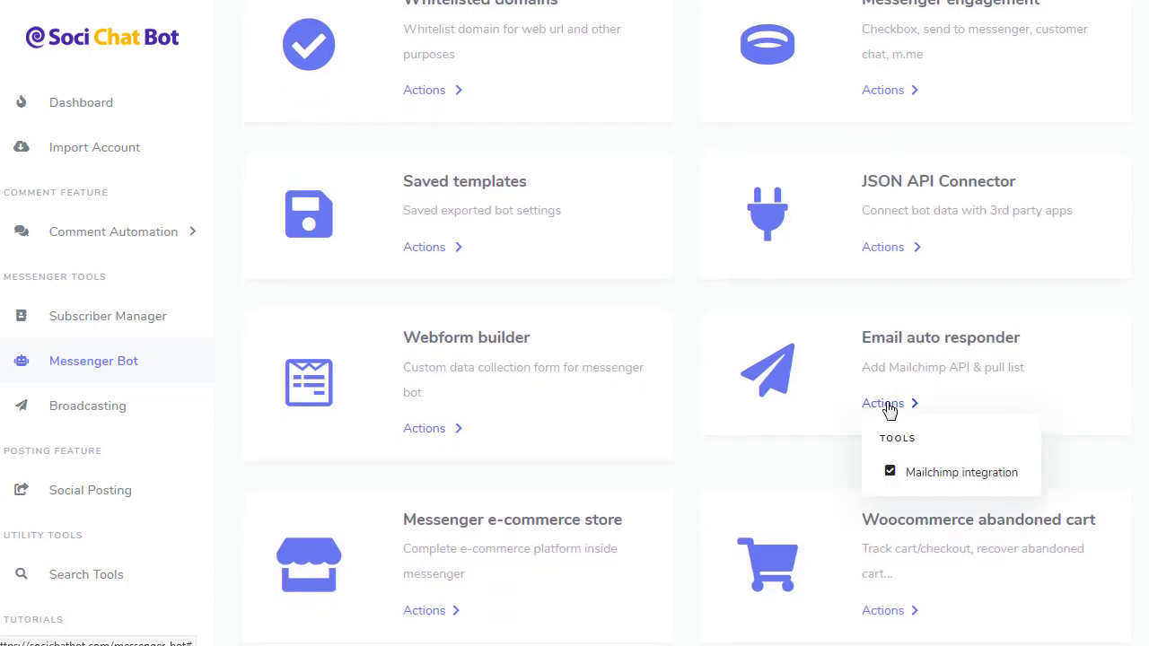
left_click(835, 415)
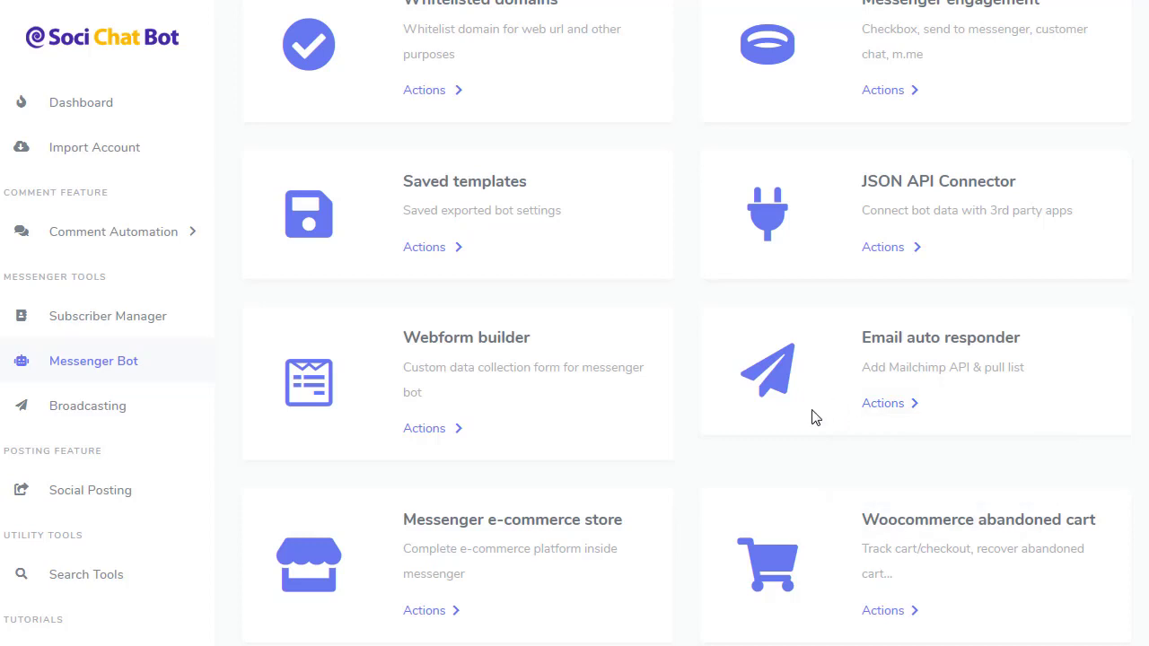
left_click_drag(871, 339, 951, 339)
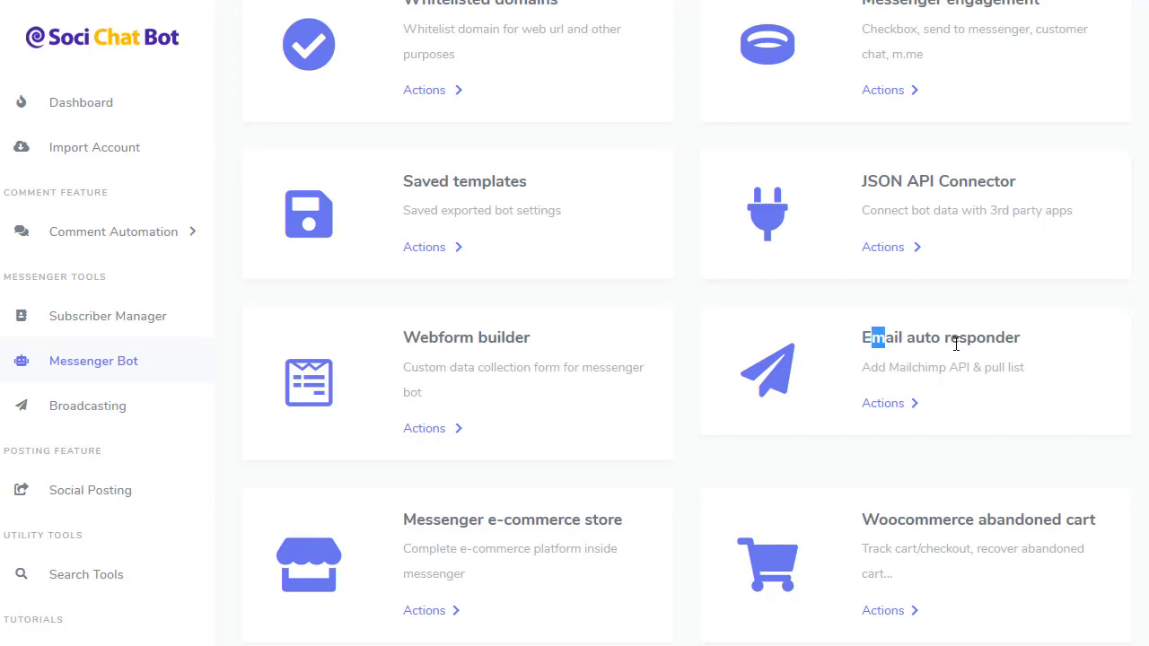
left_click(842, 365)
left_click_drag(881, 179, 1033, 186)
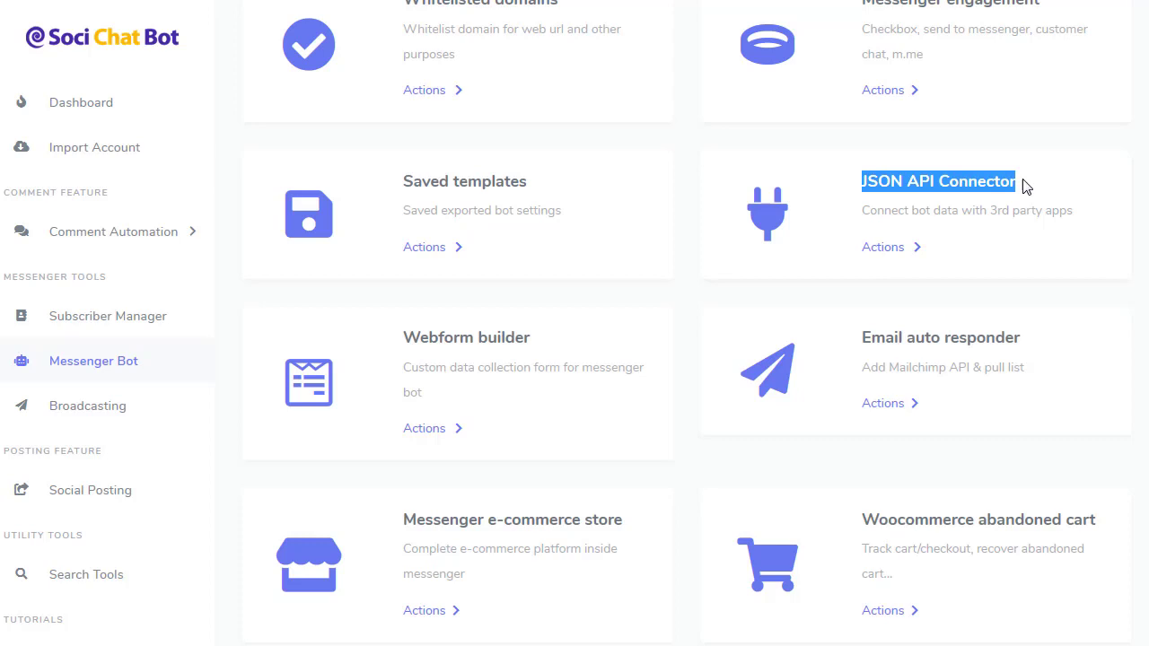
Scroll to the Messenger e-commerce store card and expand its Actions options.
scroll(665, 355, "down", 2)
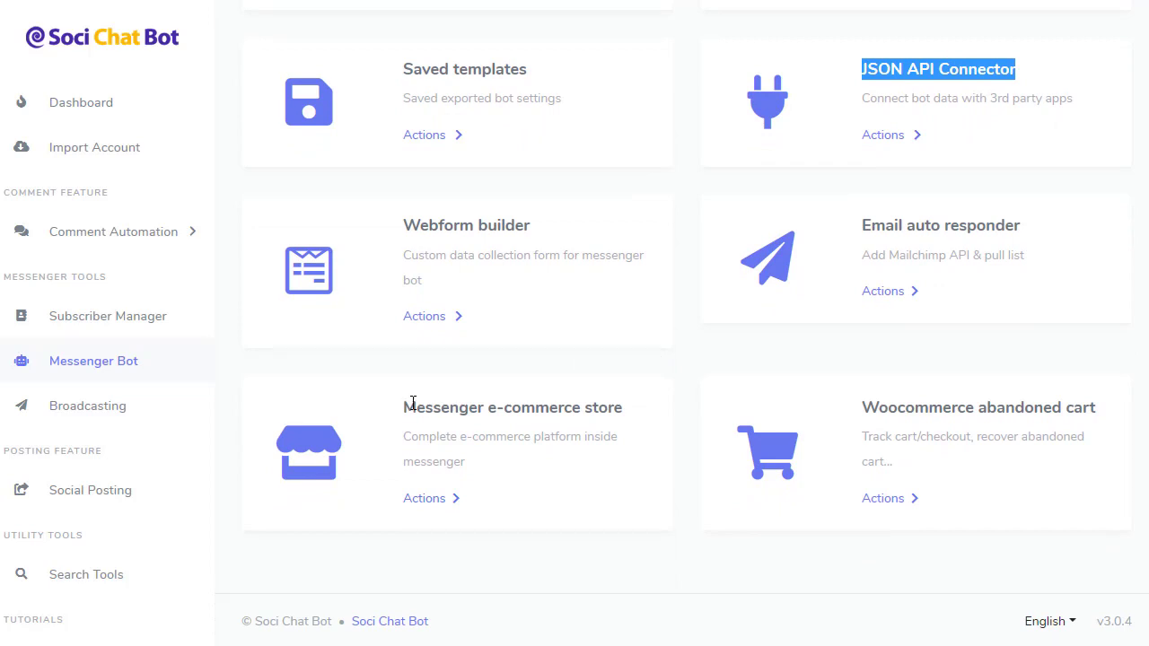
left_click_drag(413, 404, 608, 406)
left_click(609, 407)
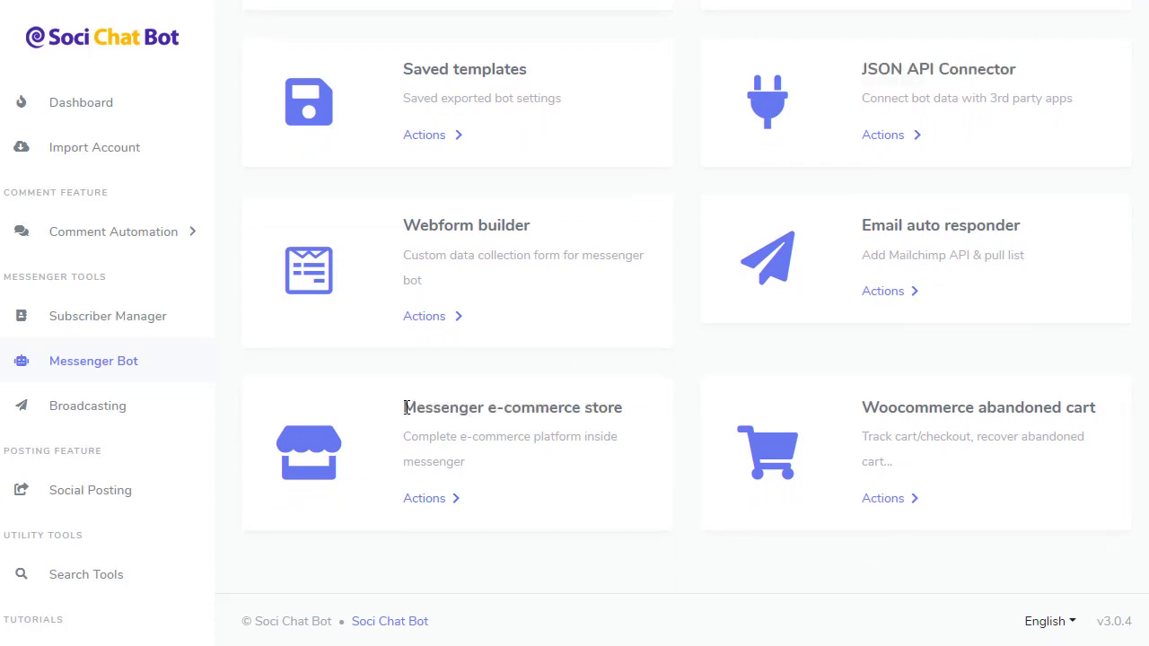
left_click_drag(406, 407, 631, 422)
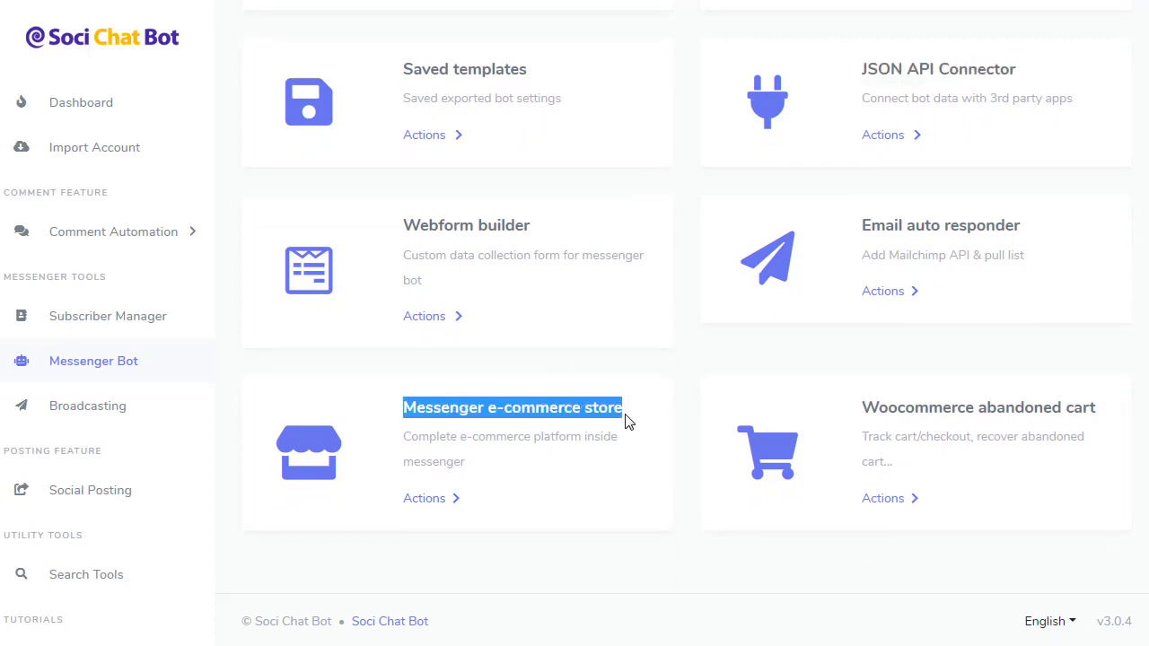
left_click(626, 421)
left_click(449, 499)
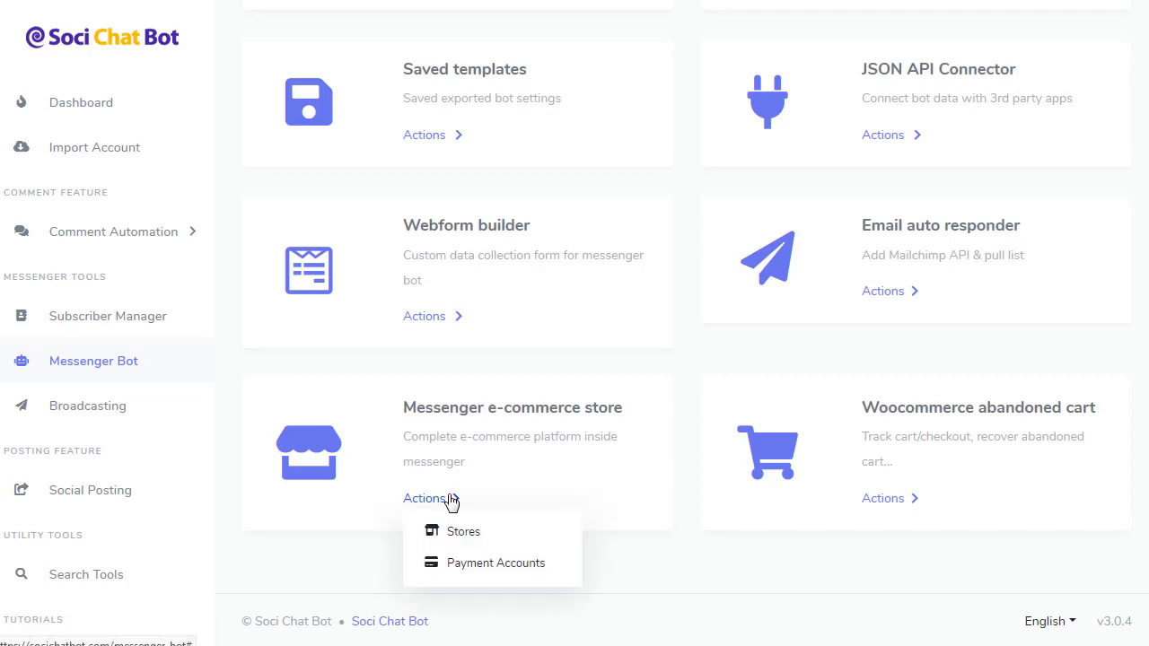
Open the store's Payment Accounts settings, then return to the Messenger Bot tools page.
left_click(473, 564)
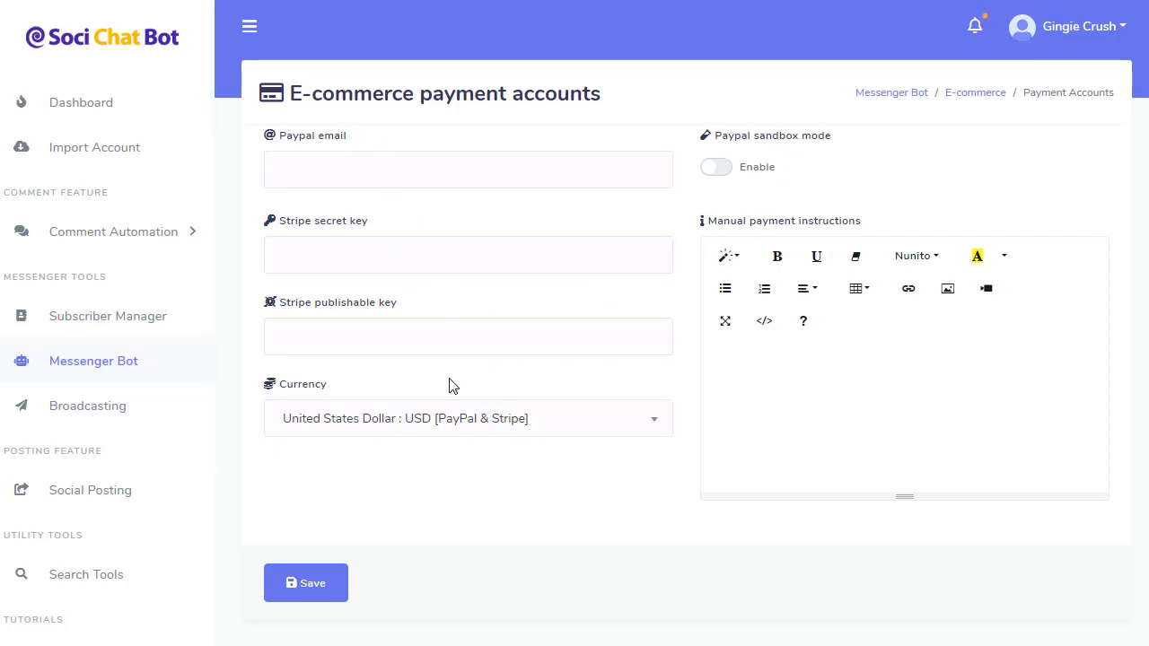
key("ctrl+b")
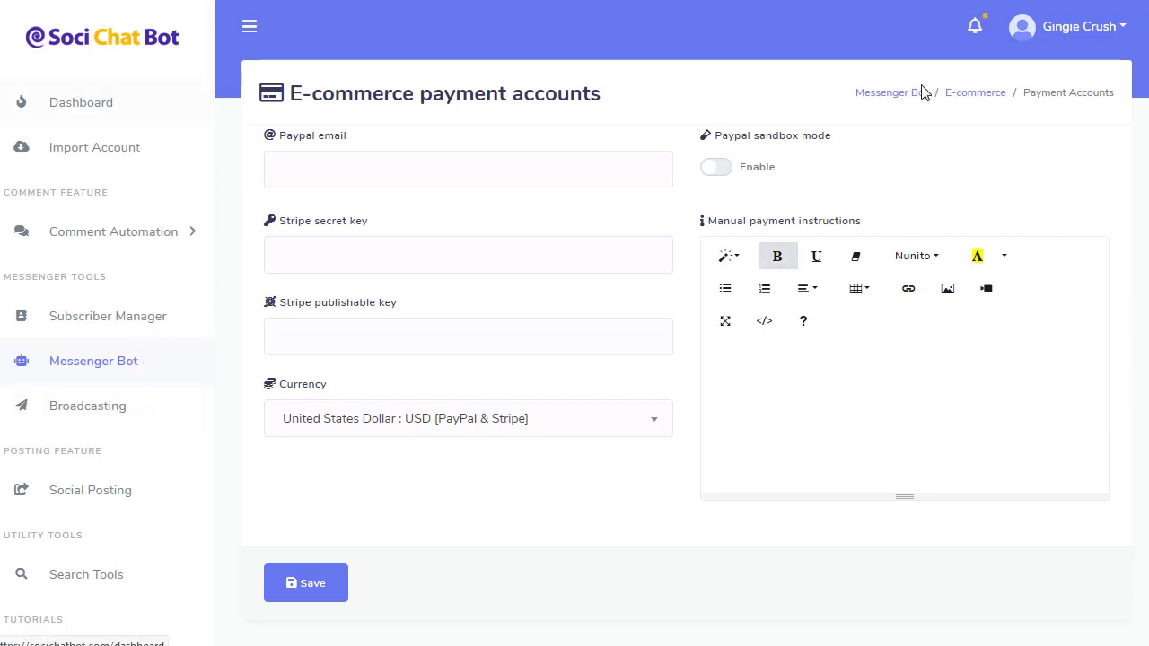
left_click(900, 97)
Scroll down through the Messenger Bot tool cards and back up.
scroll(656, 352, "down", 5)
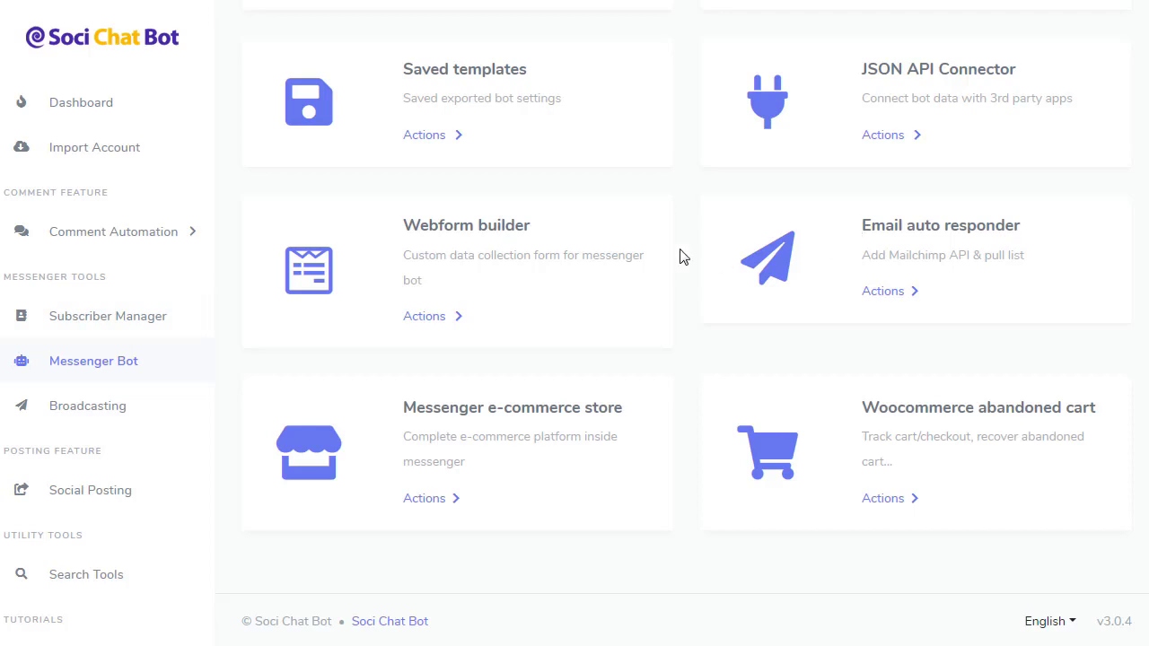
scroll(740, 221, "up", 2)
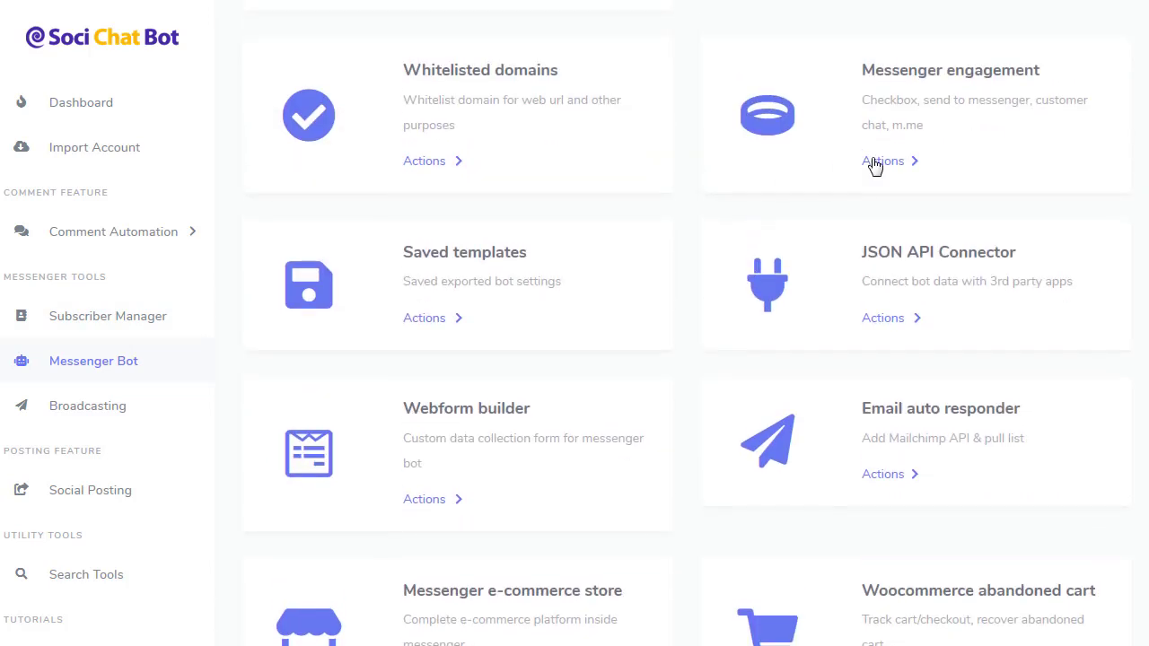
left_click(89, 413)
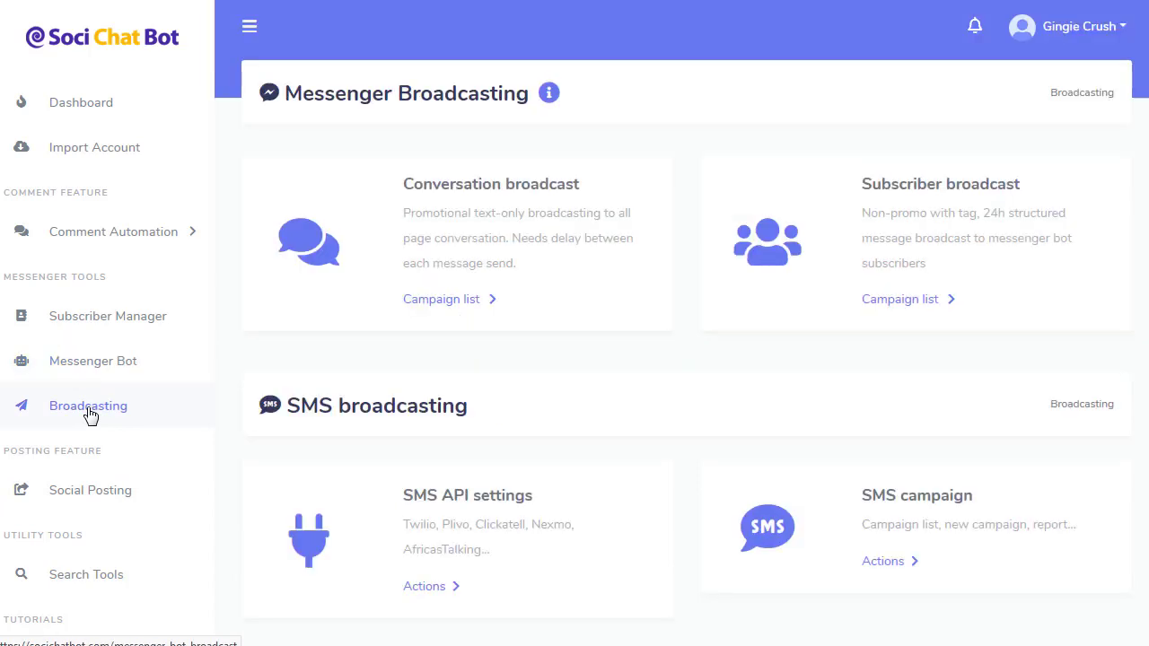
left_click_drag(290, 87, 516, 99)
left_click(585, 146)
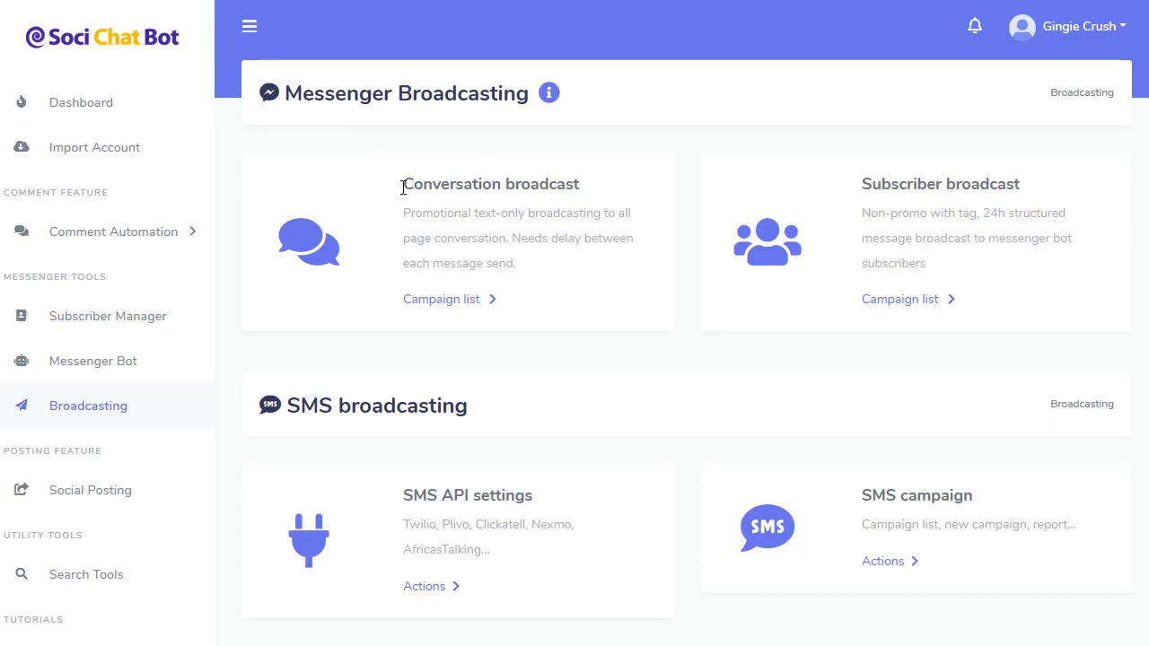
left_click_drag(403, 187, 450, 185)
left_click(582, 196)
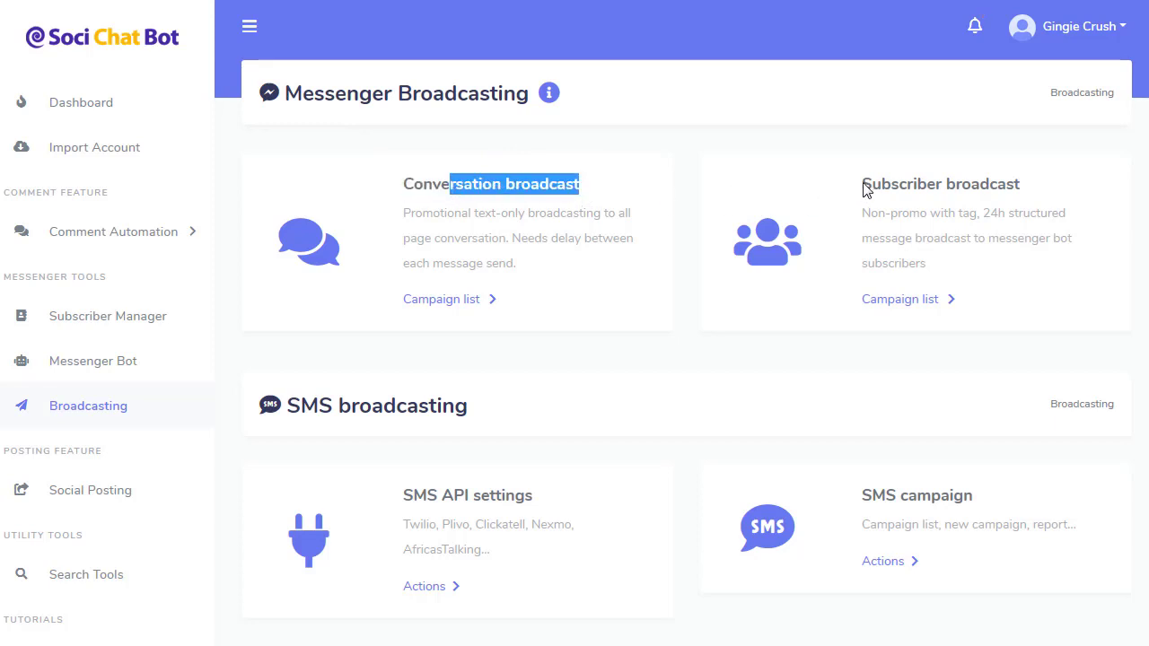
left_click_drag(865, 188, 1026, 192)
left_click(1028, 196)
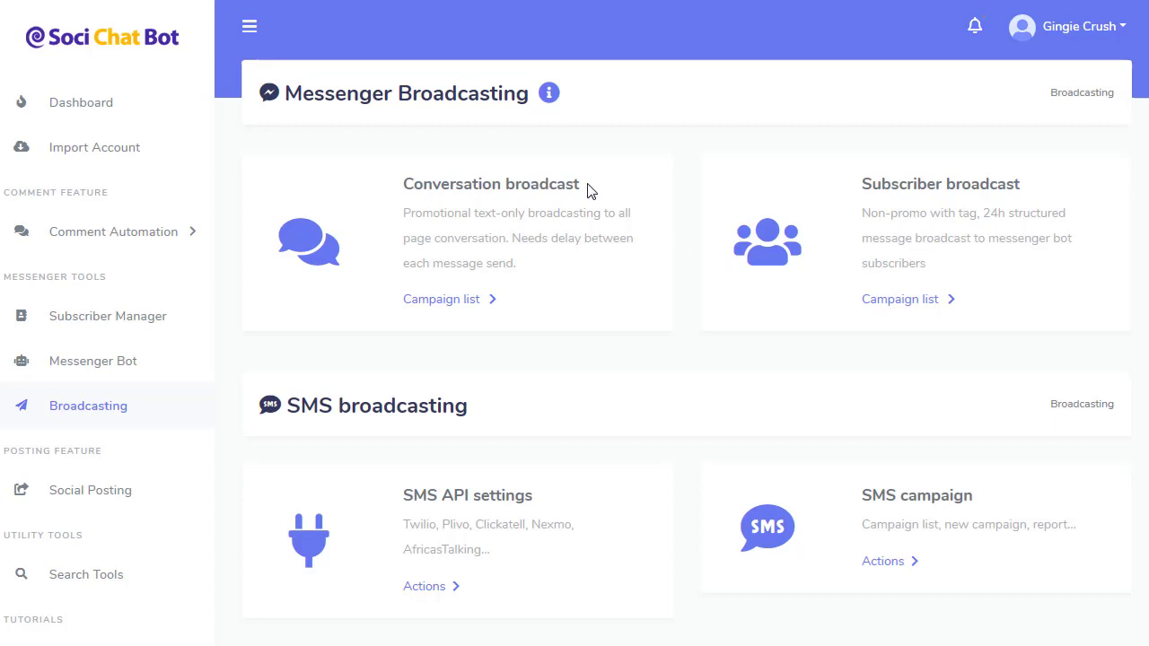
left_click_drag(587, 189, 388, 201)
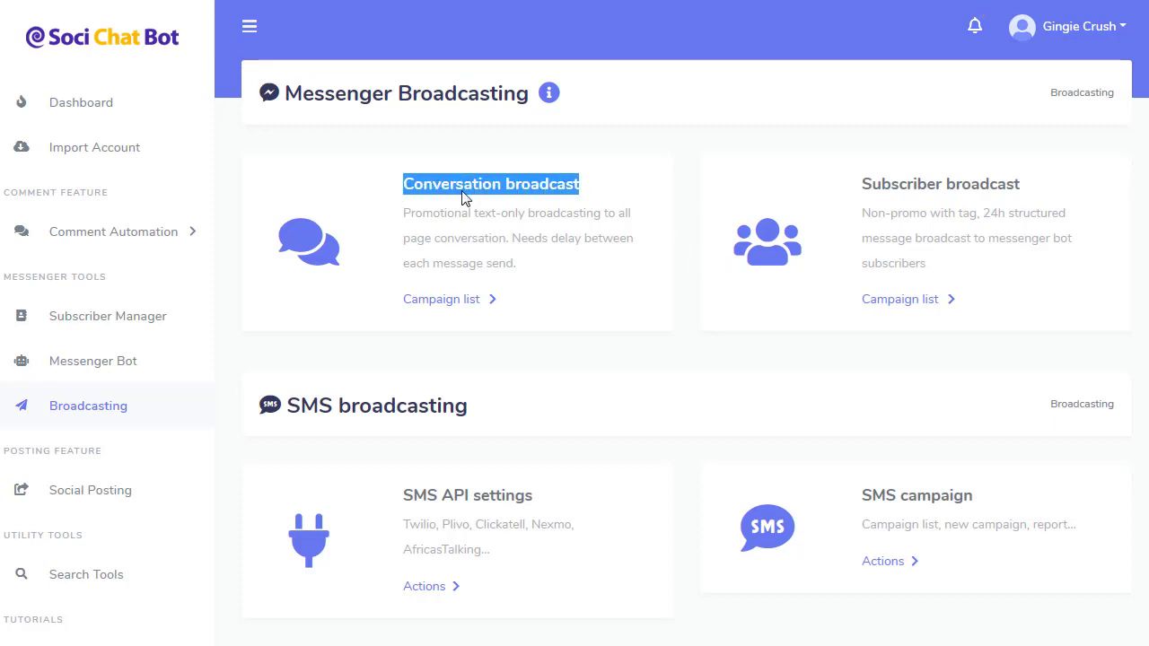
left_click_drag(851, 189, 1043, 187)
left_click(710, 203)
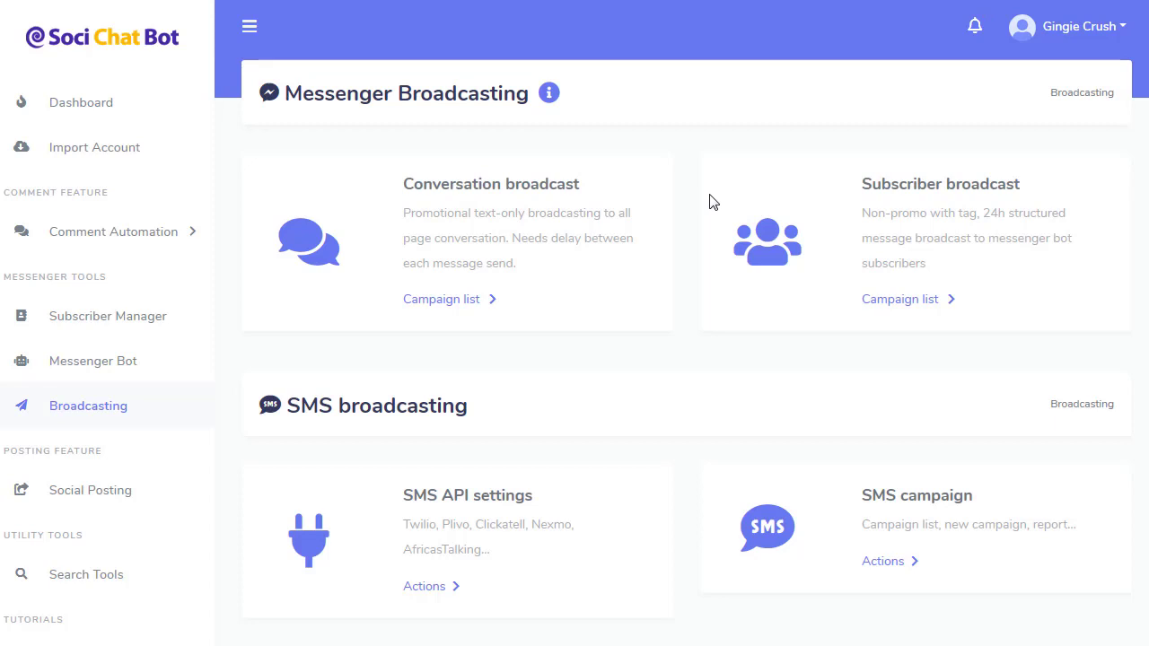
scroll(713, 208, "down", 1)
scroll(713, 209, "down", 2)
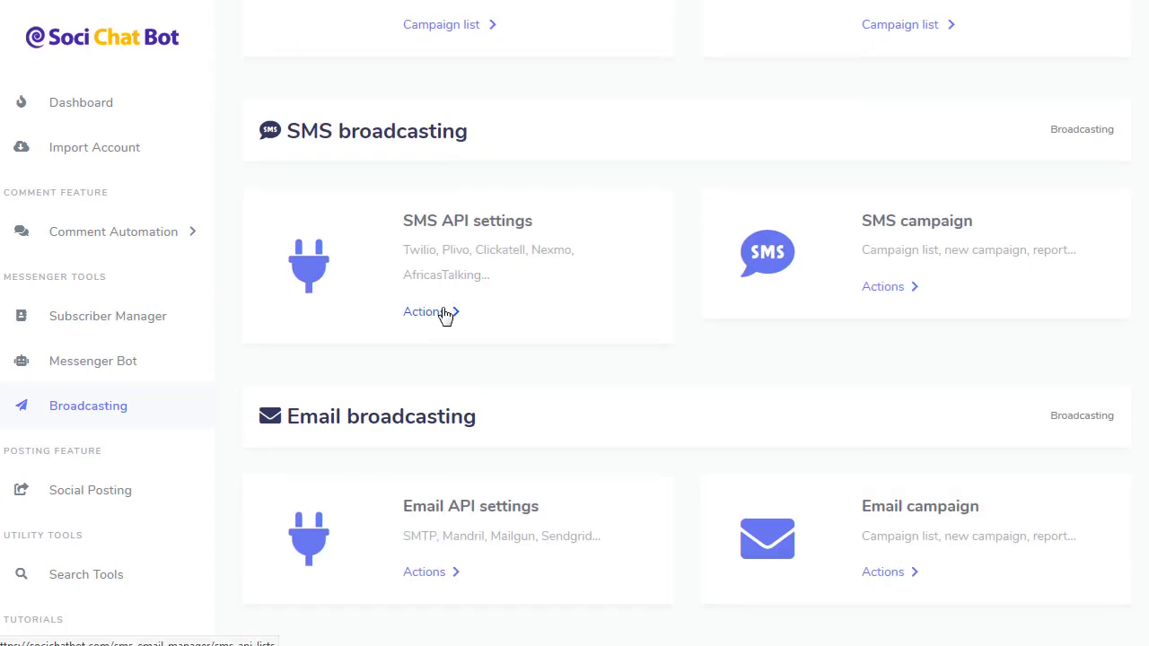
left_click(446, 311)
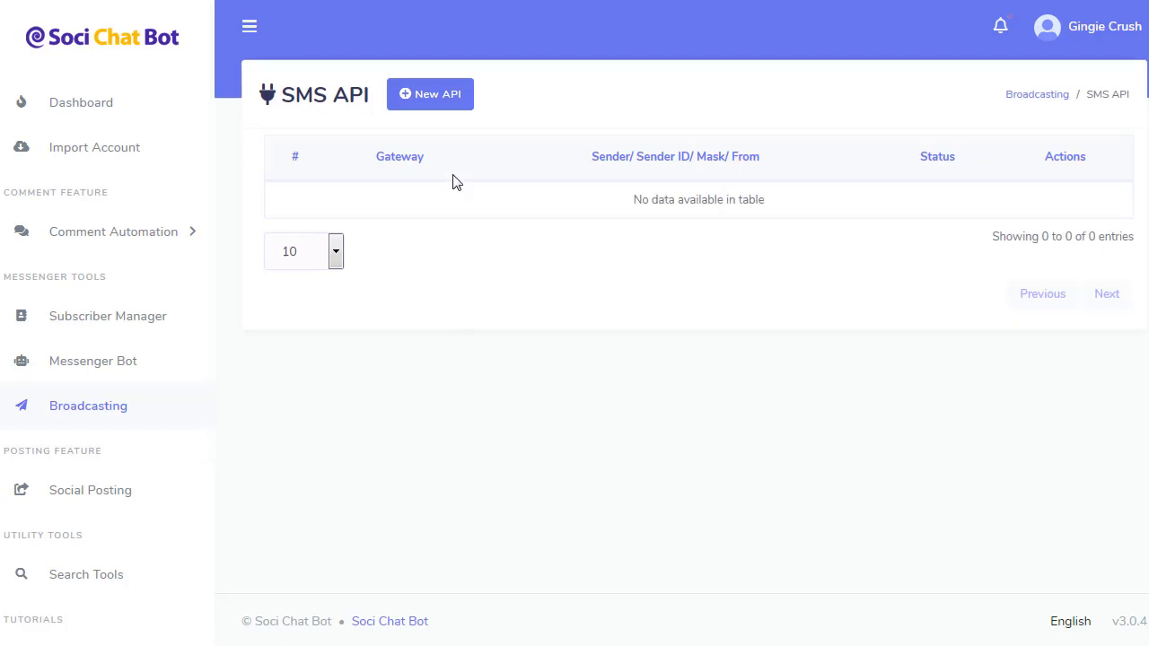
left_click(434, 97)
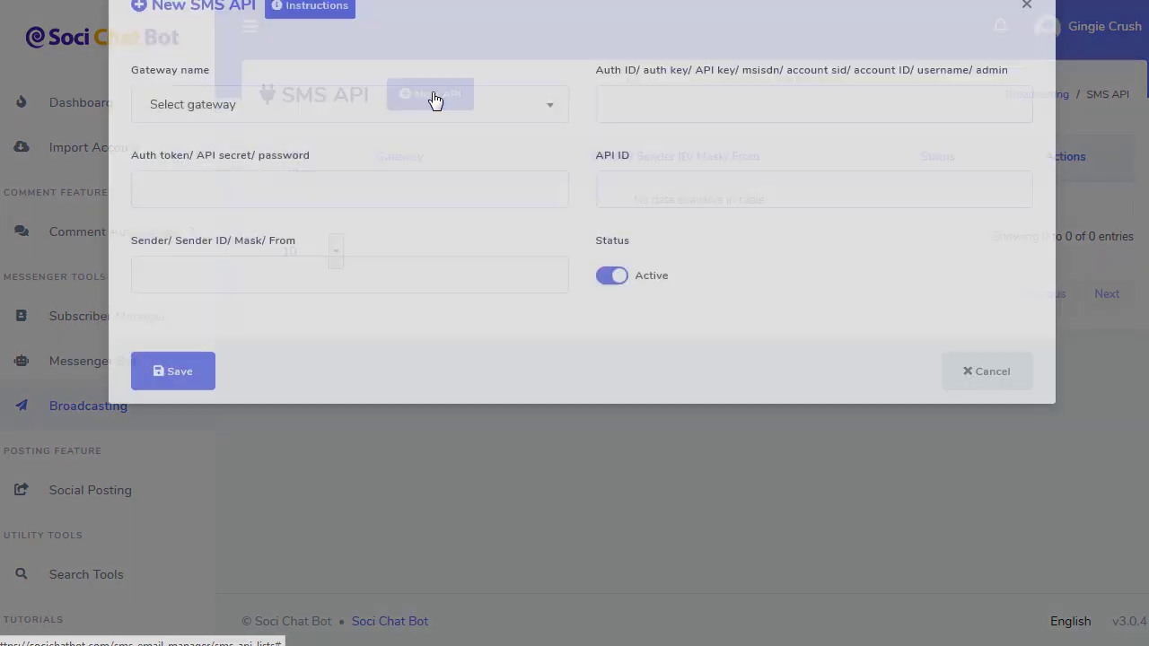
left_click(341, 157)
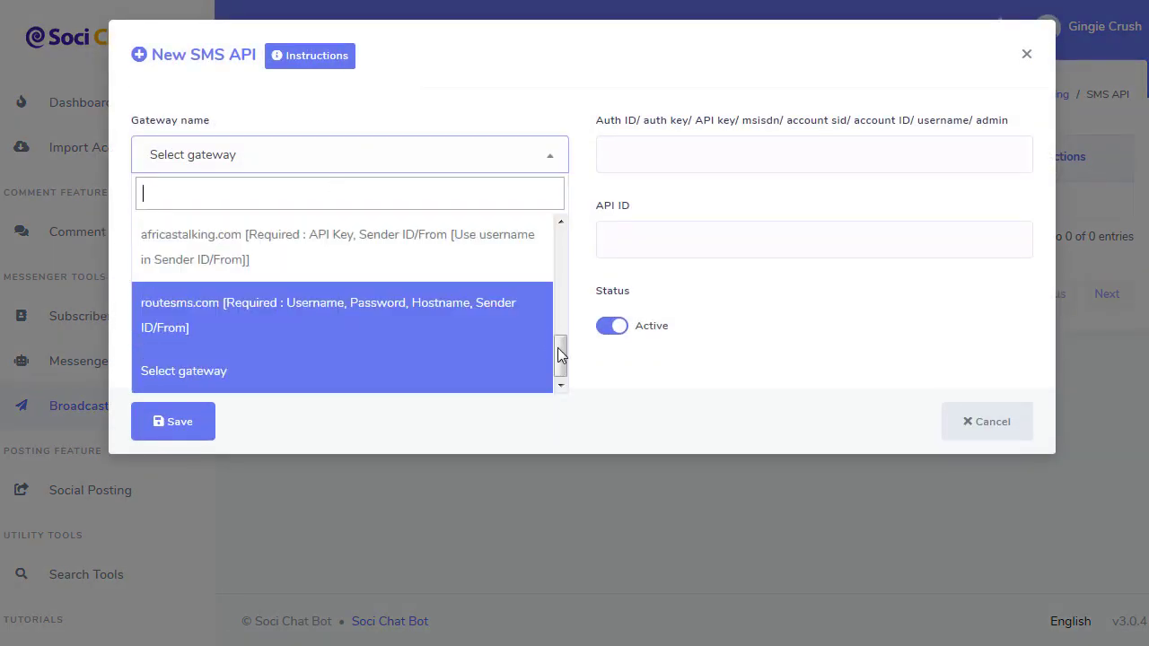
left_click_drag(558, 352, 569, 223)
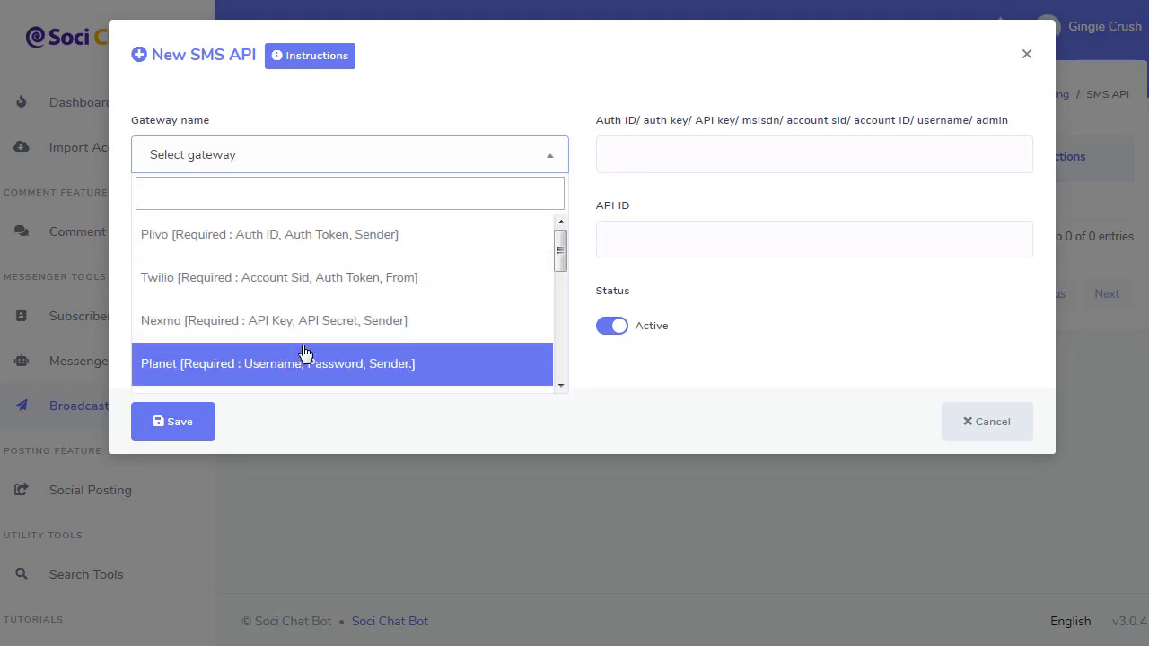
scroll(304, 353, "down", 1)
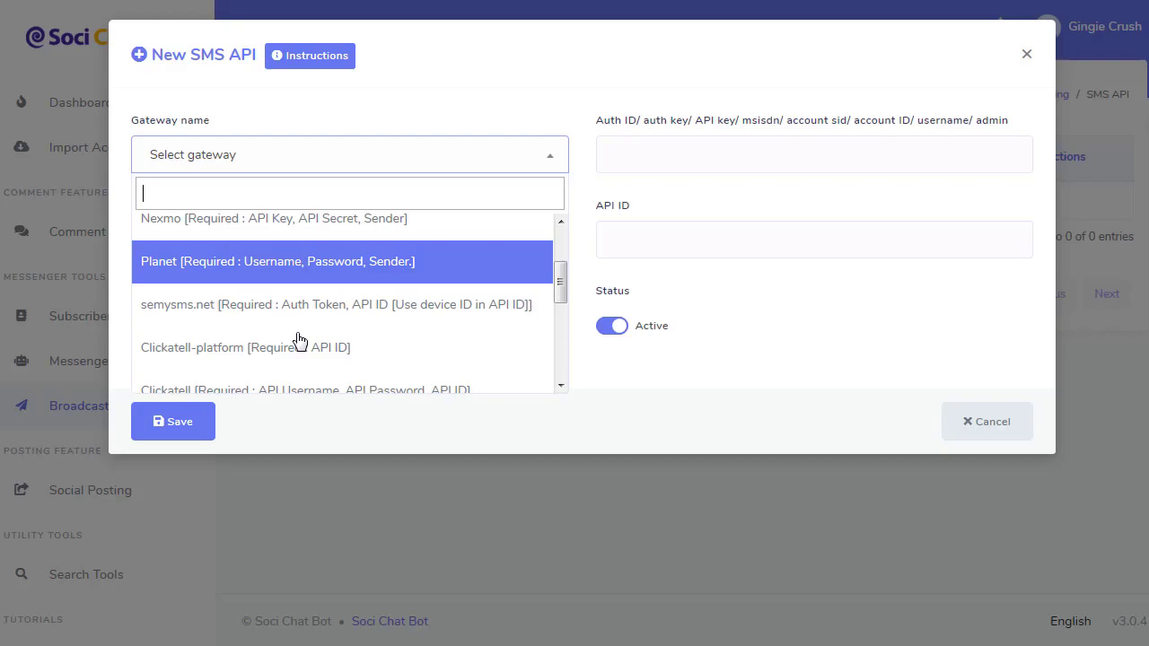
left_click(964, 421)
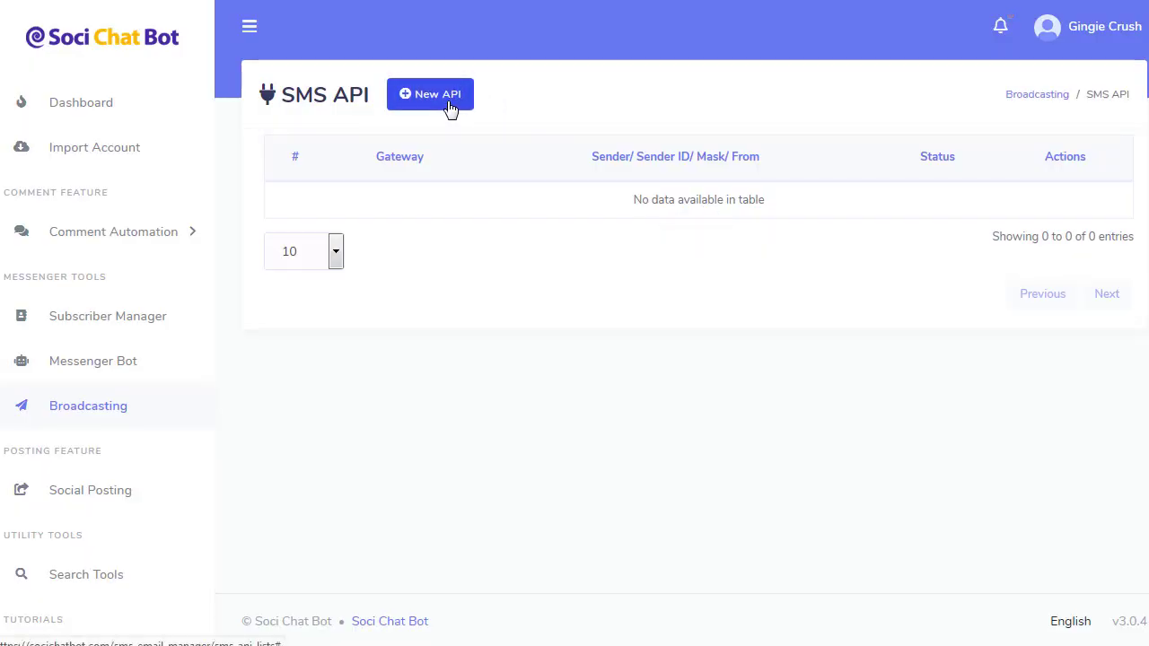
Go back to Broadcasting and start a new SMS campaign from the SMS campaign list.
left_click(1020, 96)
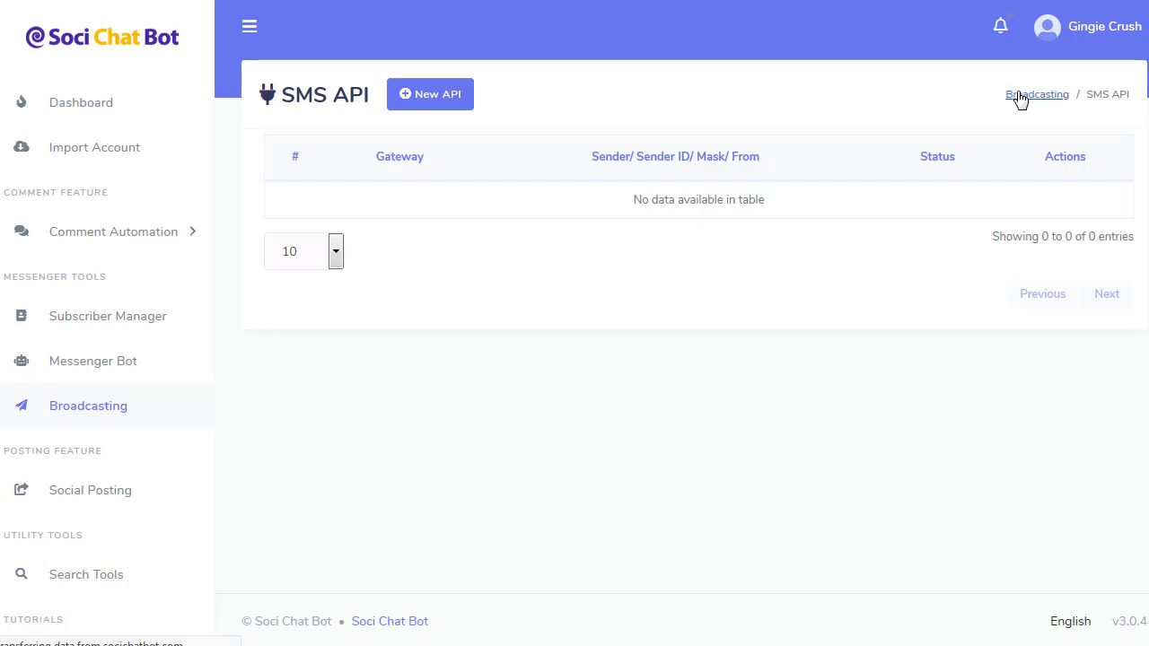
scroll(593, 296, "down", 1)
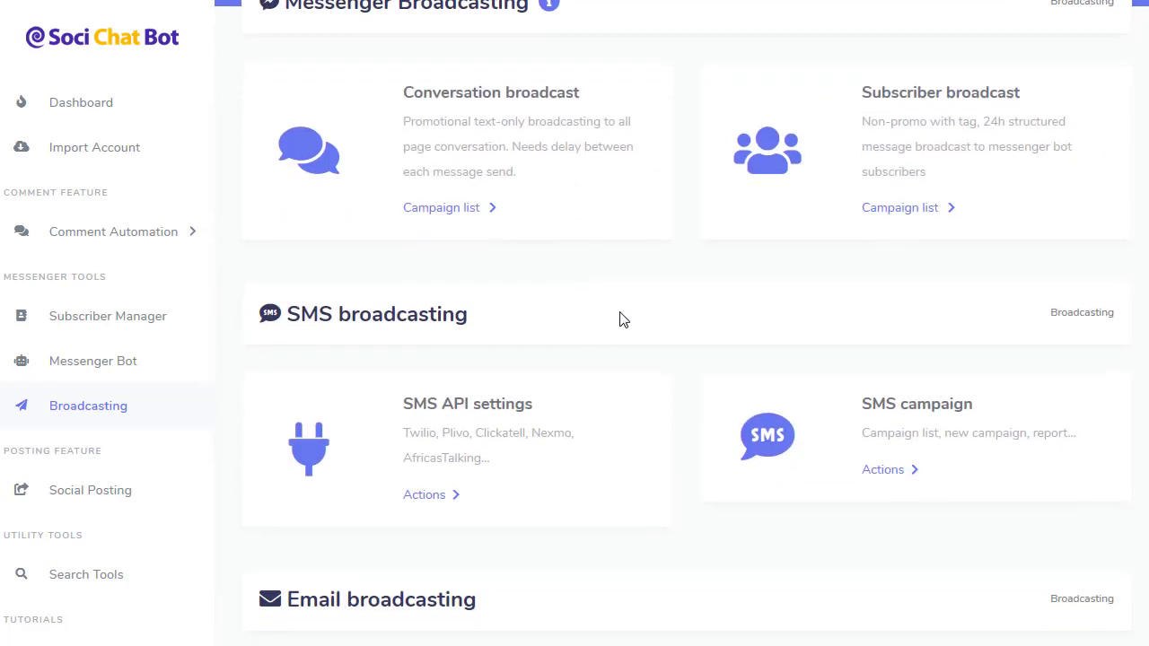
left_click(888, 473)
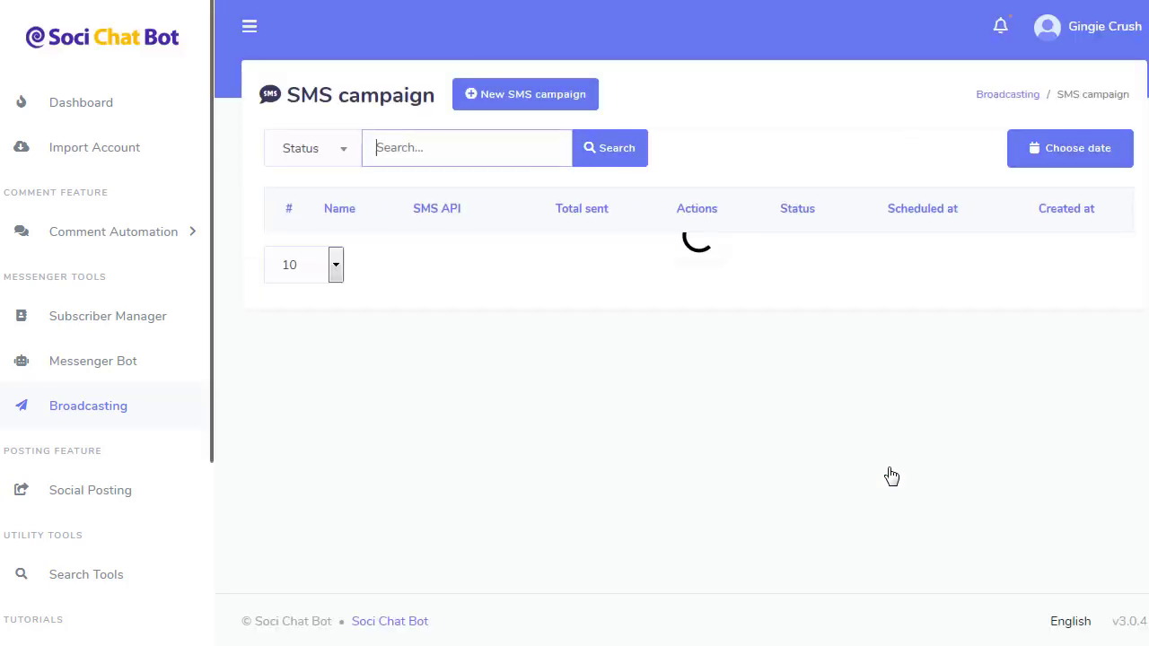
left_click(525, 99)
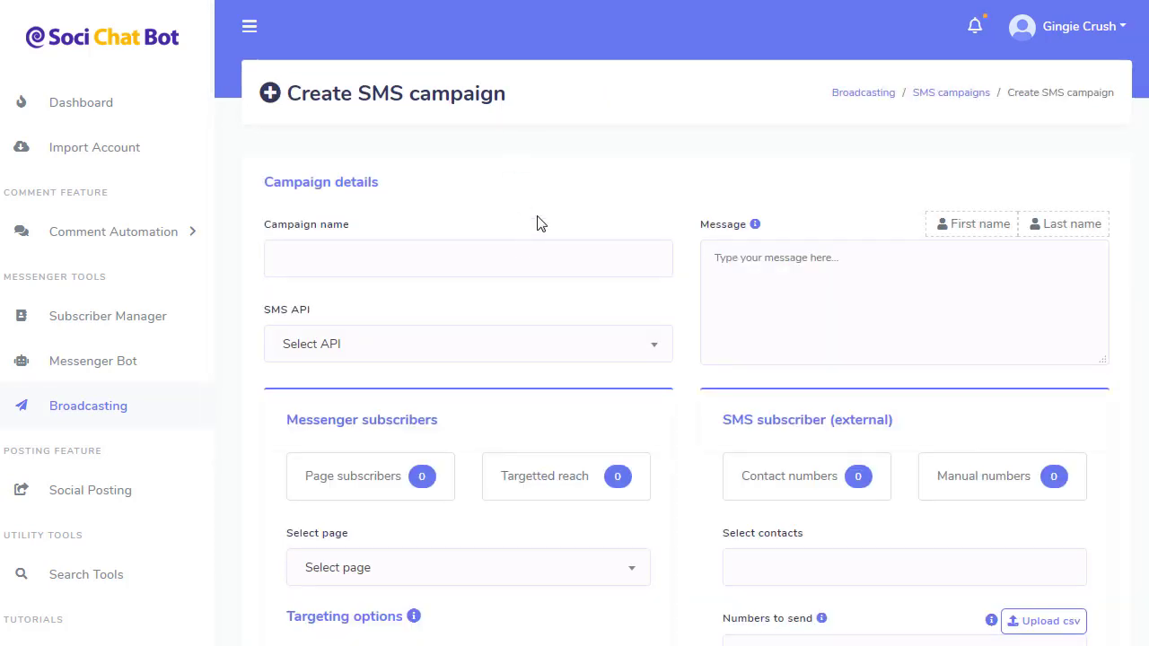
Look over the SMS form: SMS API choices, message box, CSV import and phone numbers field.
scroll(537, 224, "down", 1)
left_click(531, 252)
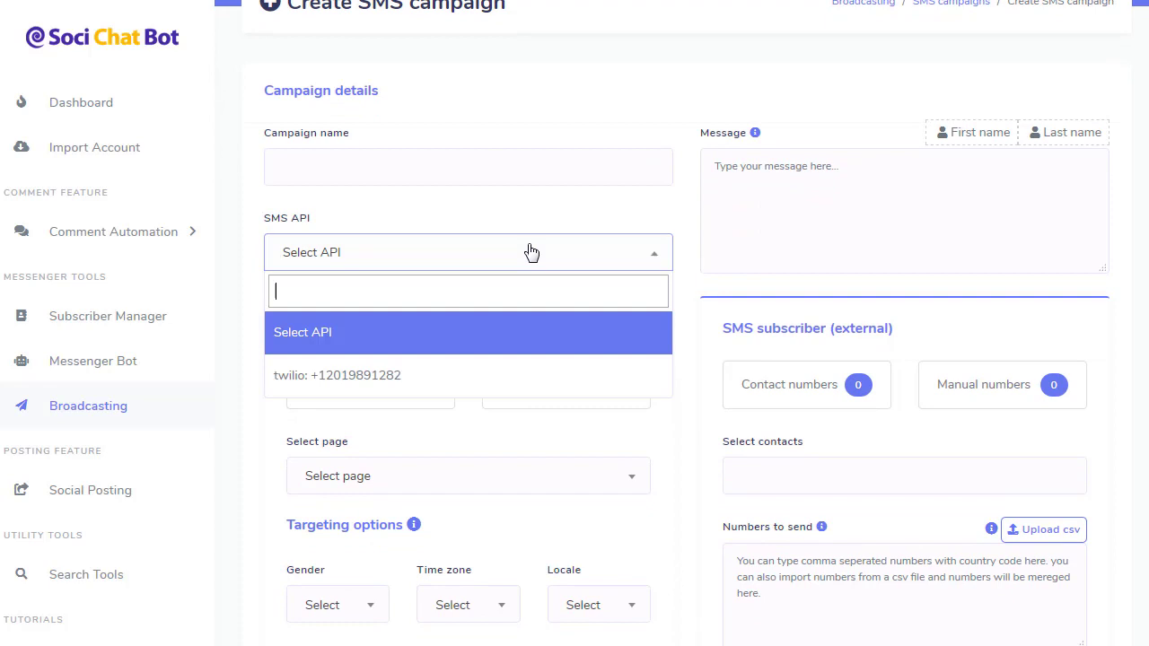
left_click(579, 133)
left_click(757, 177)
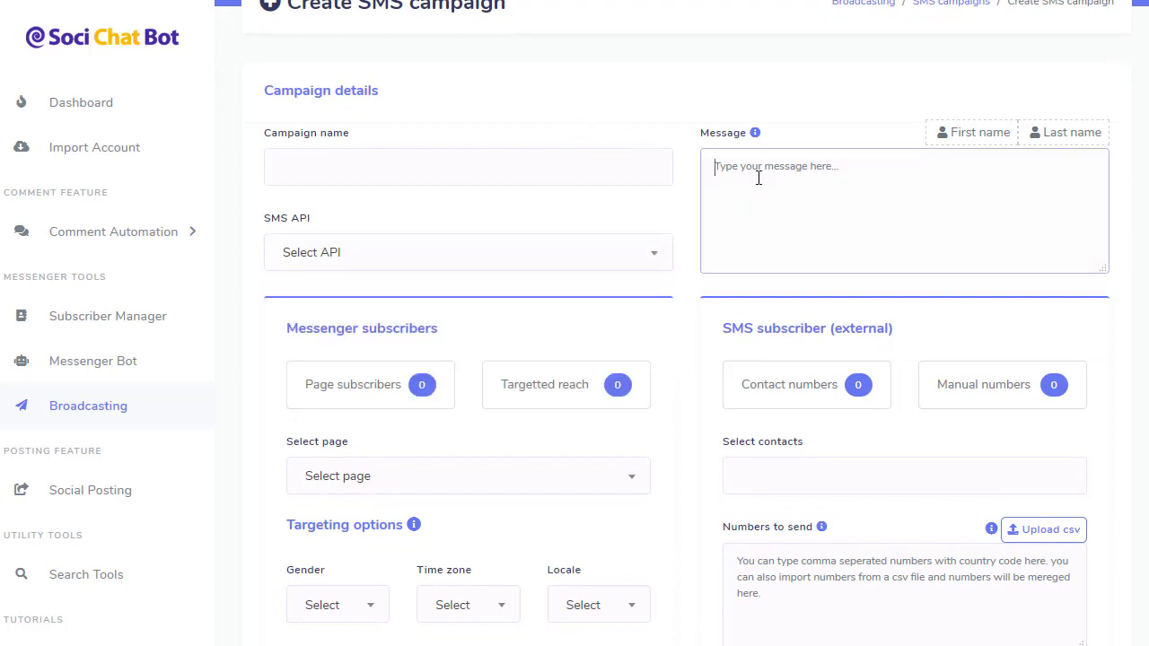
scroll(539, 269, "down", 1)
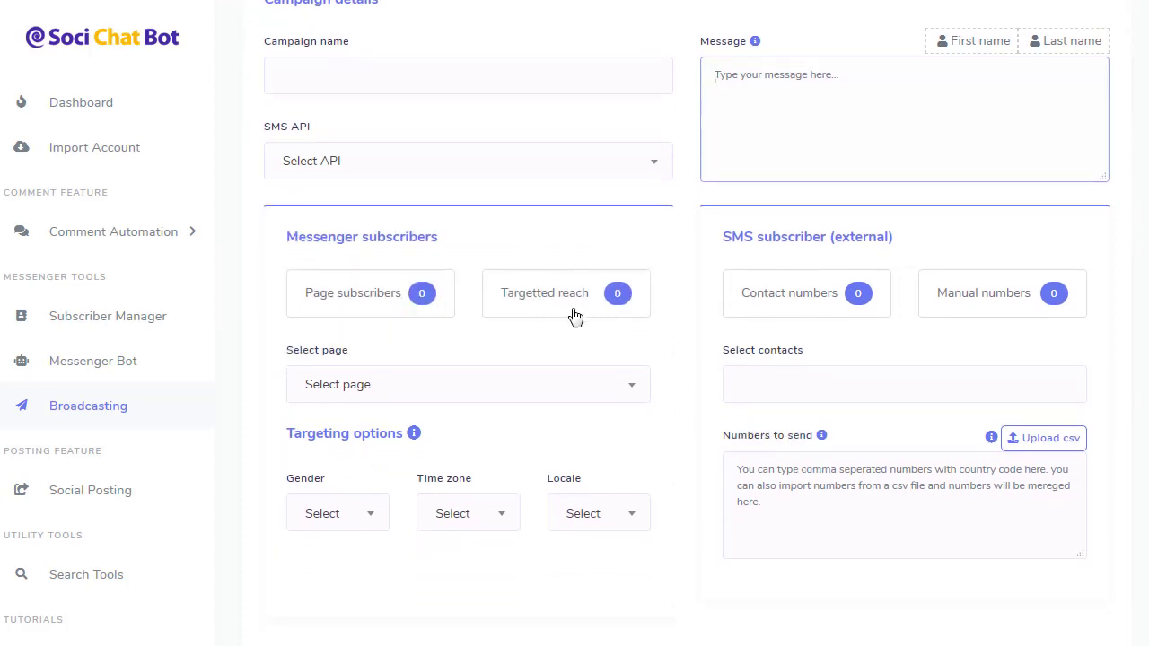
scroll(592, 359, "down", 2)
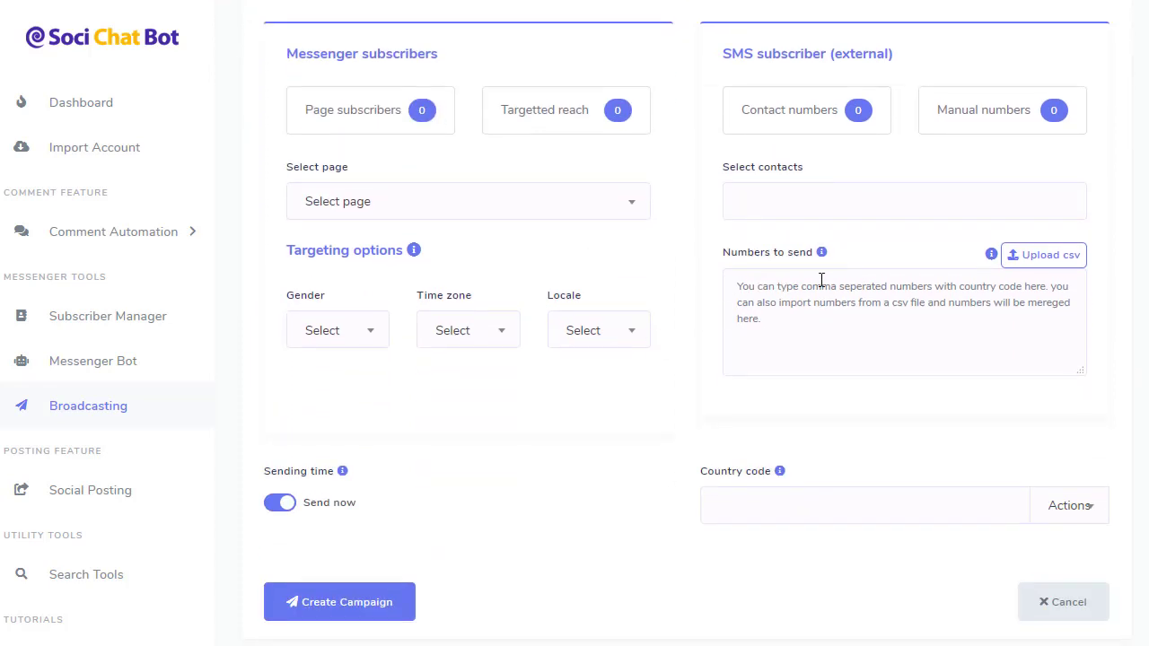
left_click(1047, 257)
left_click(832, 304)
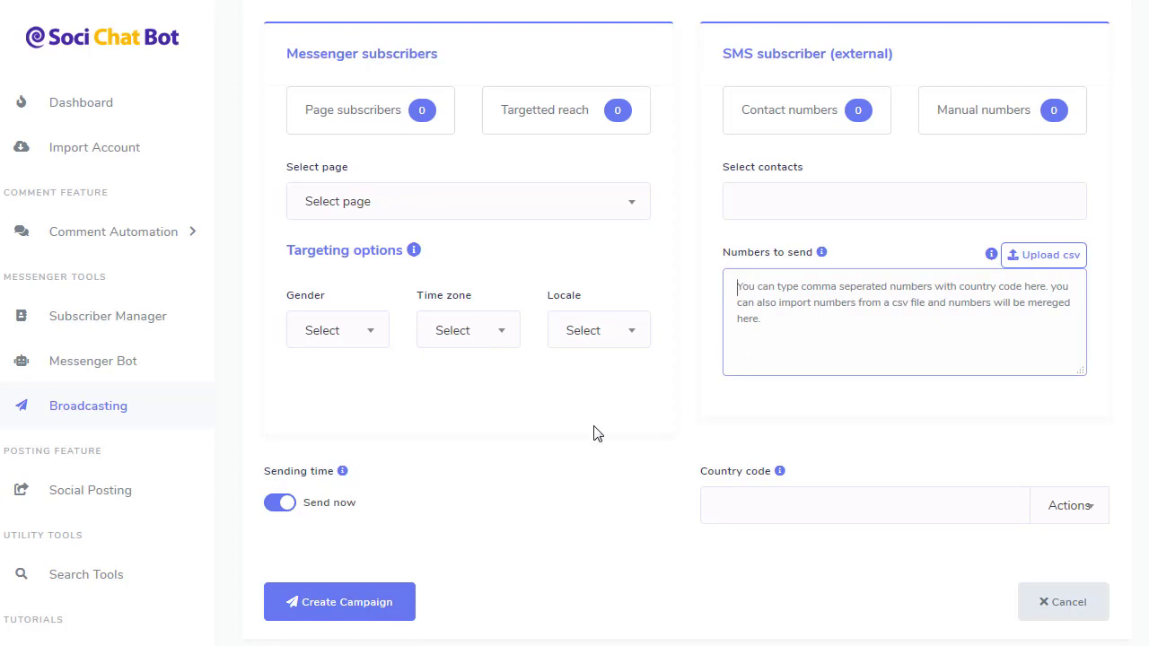
scroll(598, 433, "down", 1)
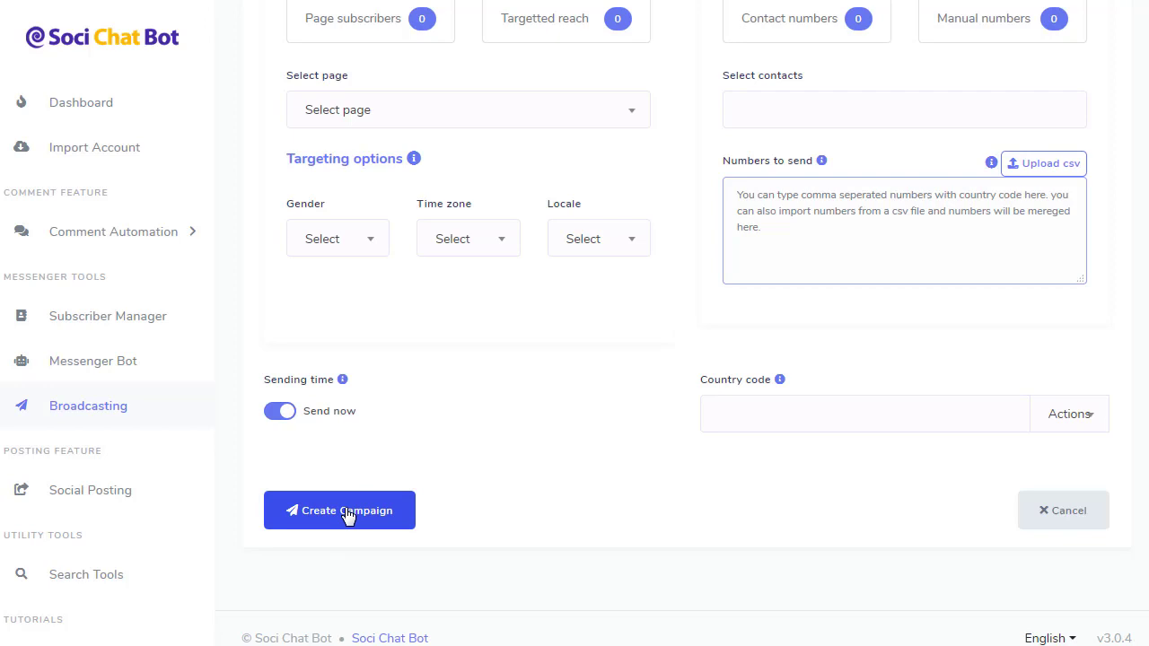
scroll(480, 474, "up", 3)
scroll(480, 474, "up", 2)
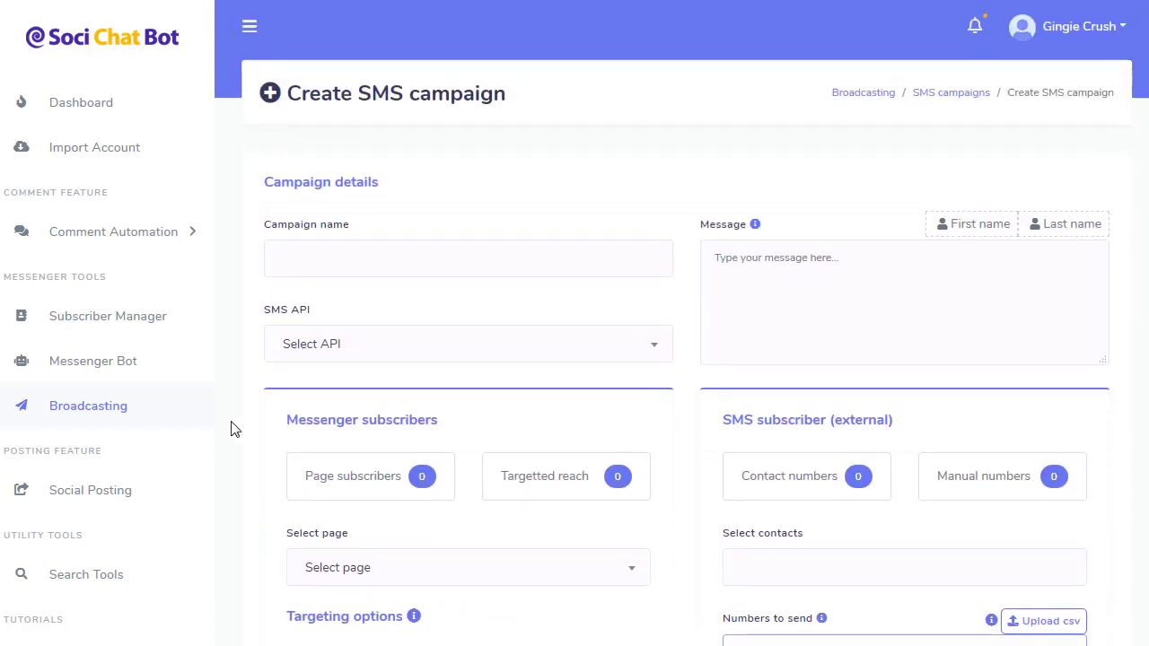
Return to Broadcasting, view the email API options, and start a new email campaign.
left_click(864, 96)
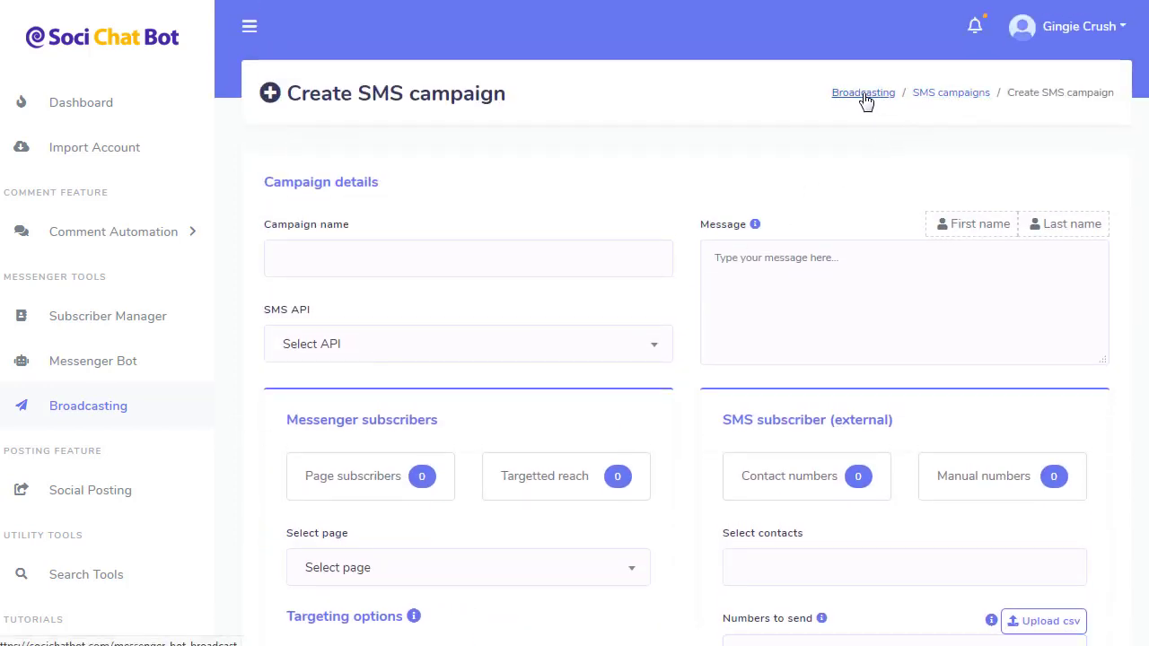
scroll(632, 306, "down", 4)
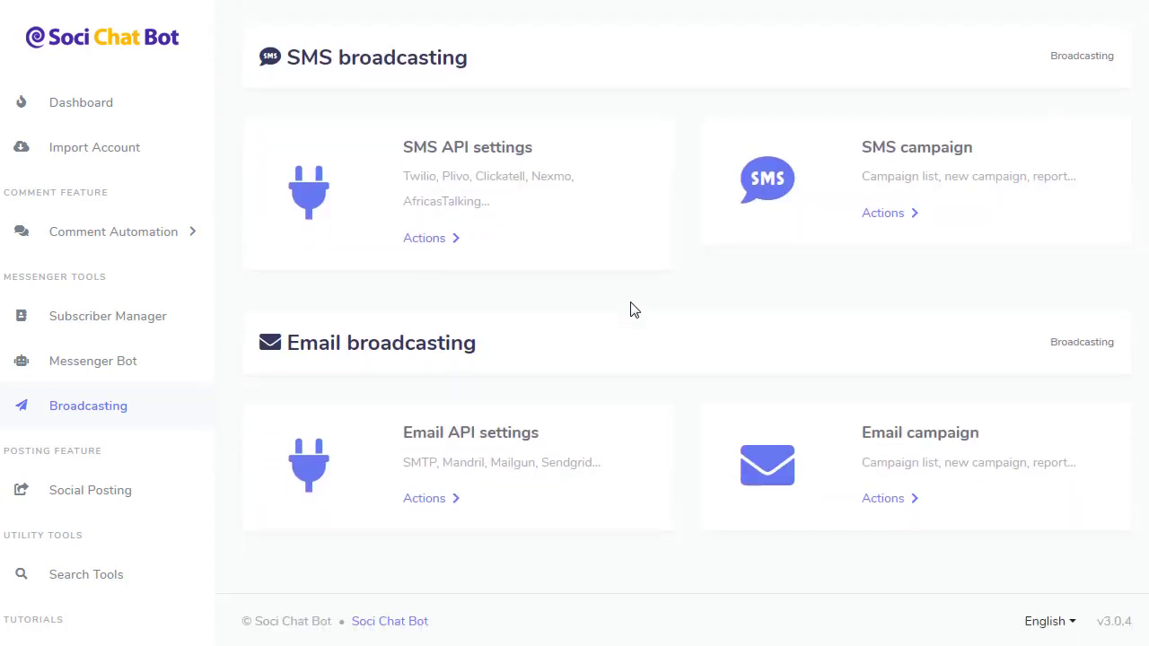
left_click(454, 503)
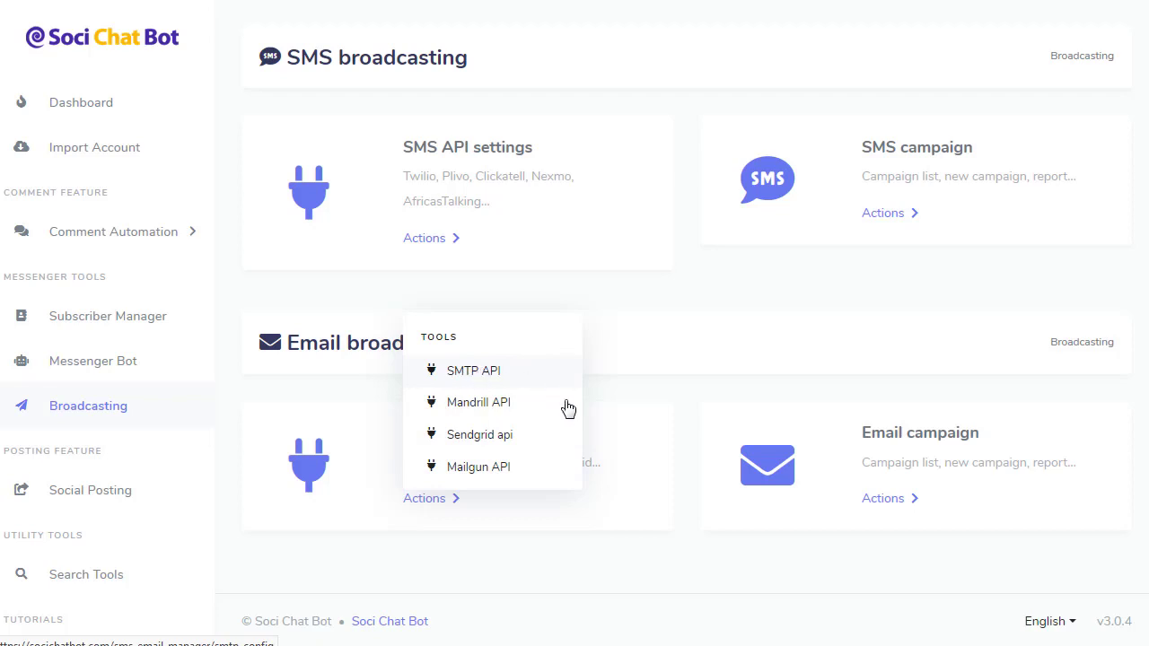
left_click(889, 500)
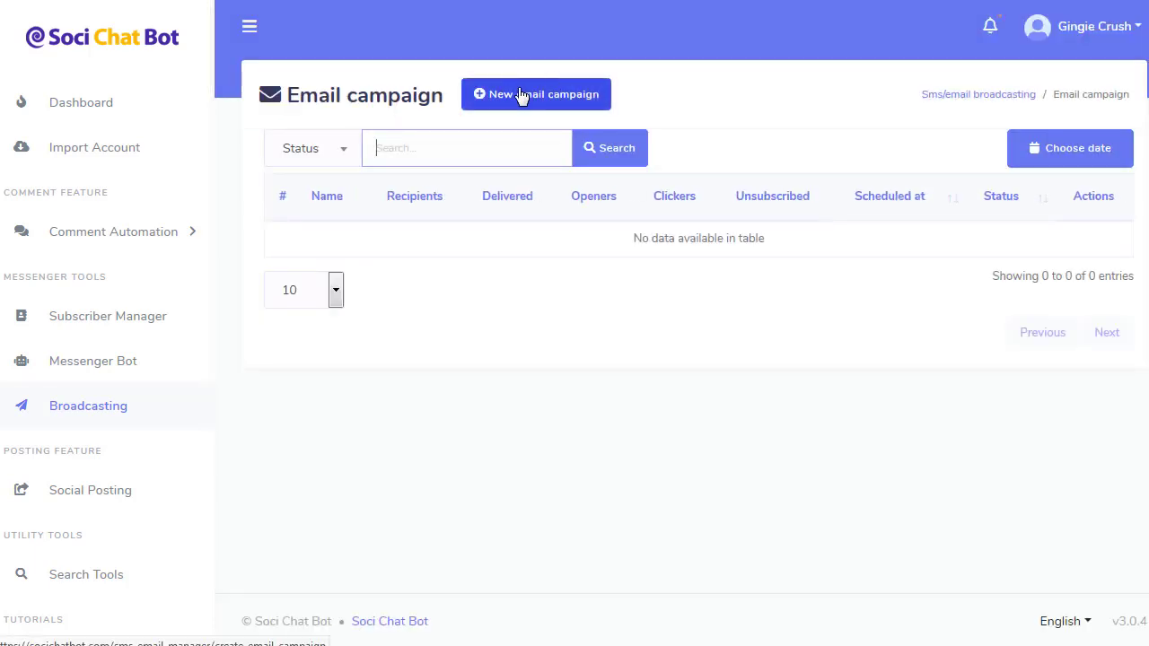
left_click(521, 95)
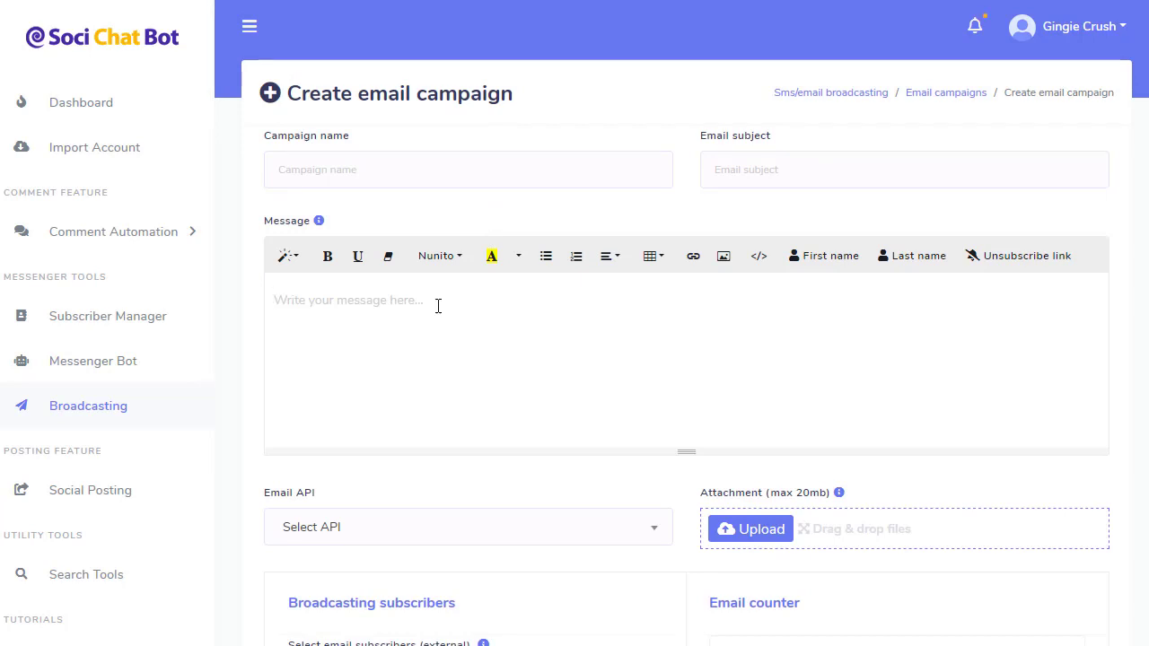
Review the email campaign form's available email APIs and page targeting choices.
scroll(438, 306, "down", 3)
left_click(436, 263)
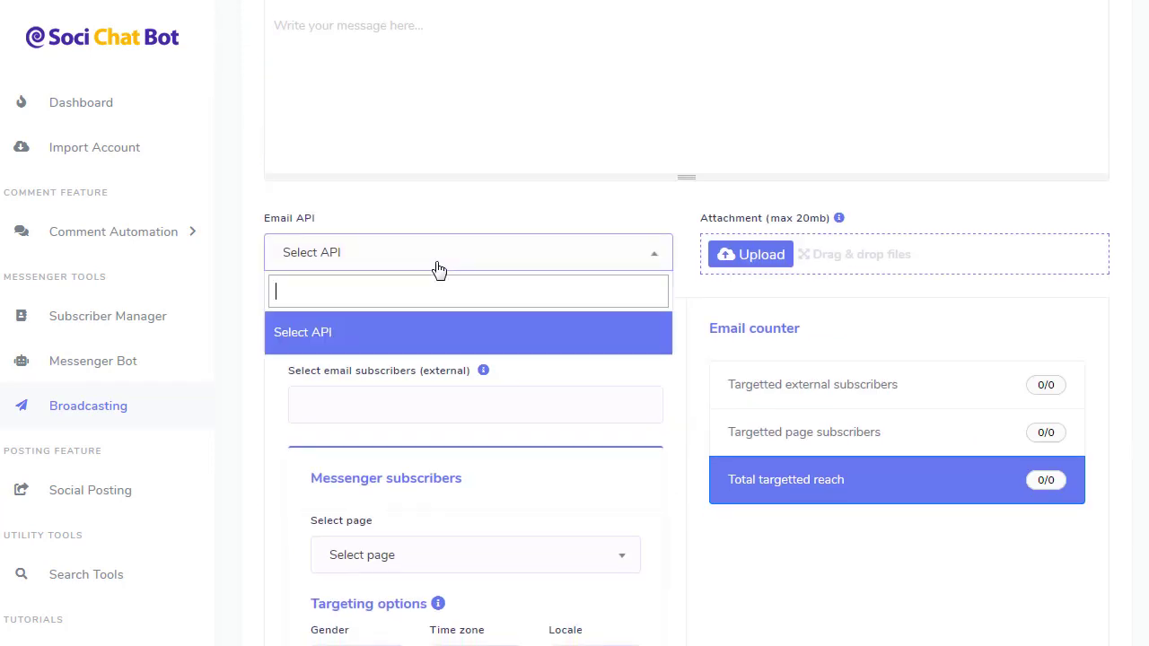
left_click(514, 217)
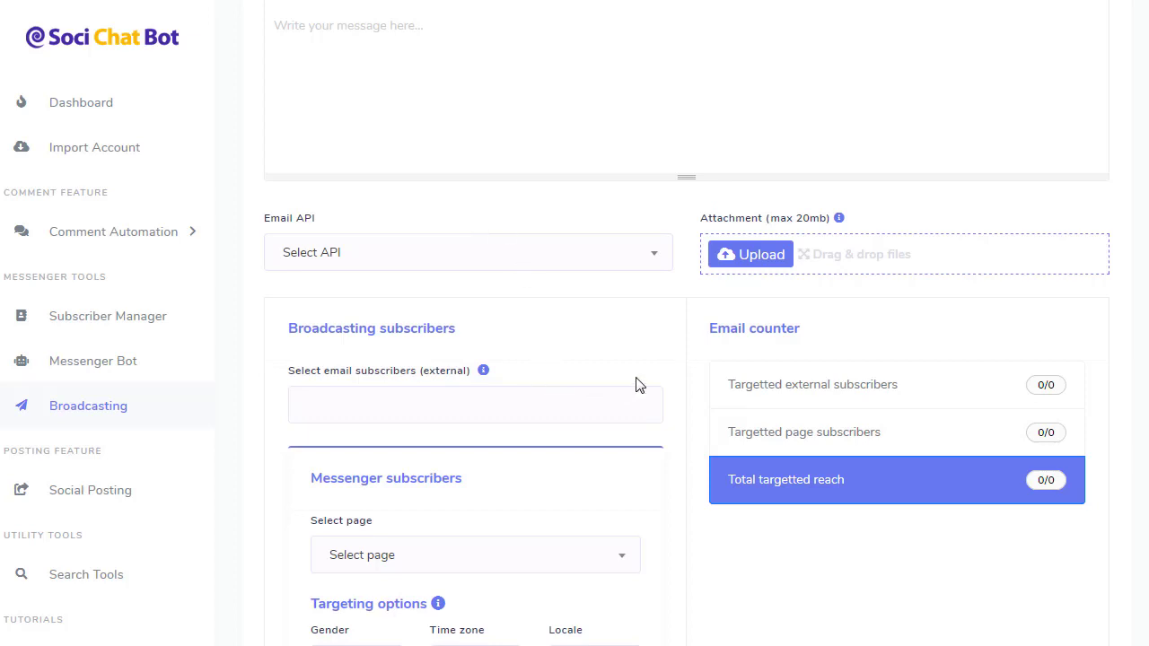
scroll(636, 384, "down", 1)
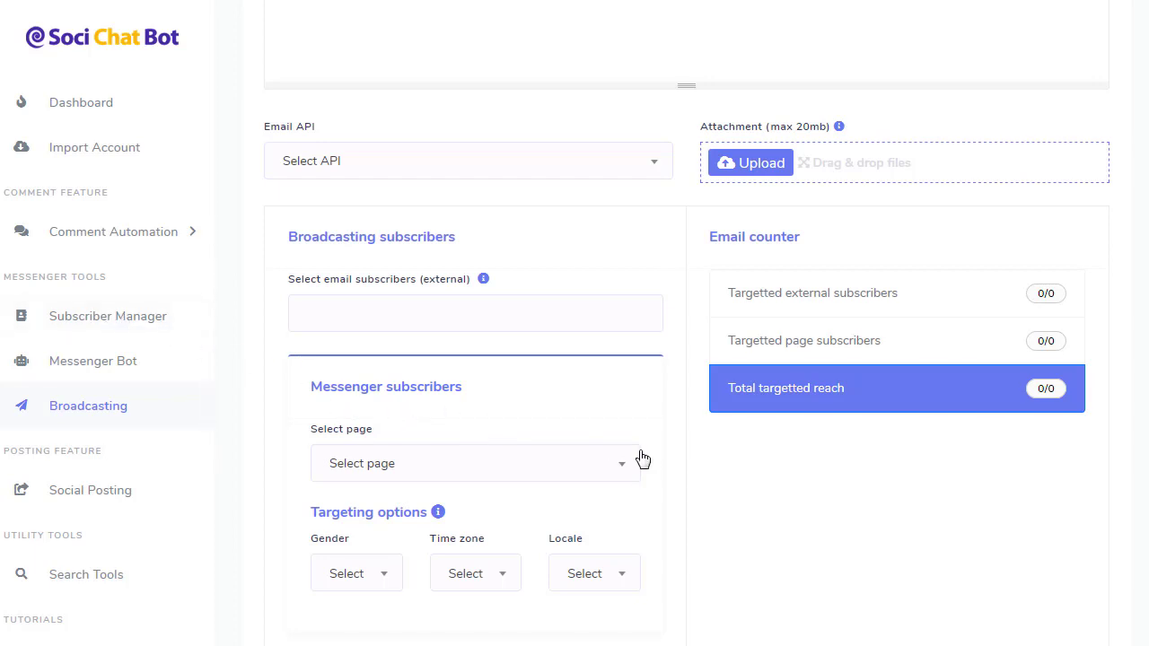
left_click(611, 464)
left_click(743, 482)
scroll(747, 476, "down", 2)
scroll(750, 476, "down", 2)
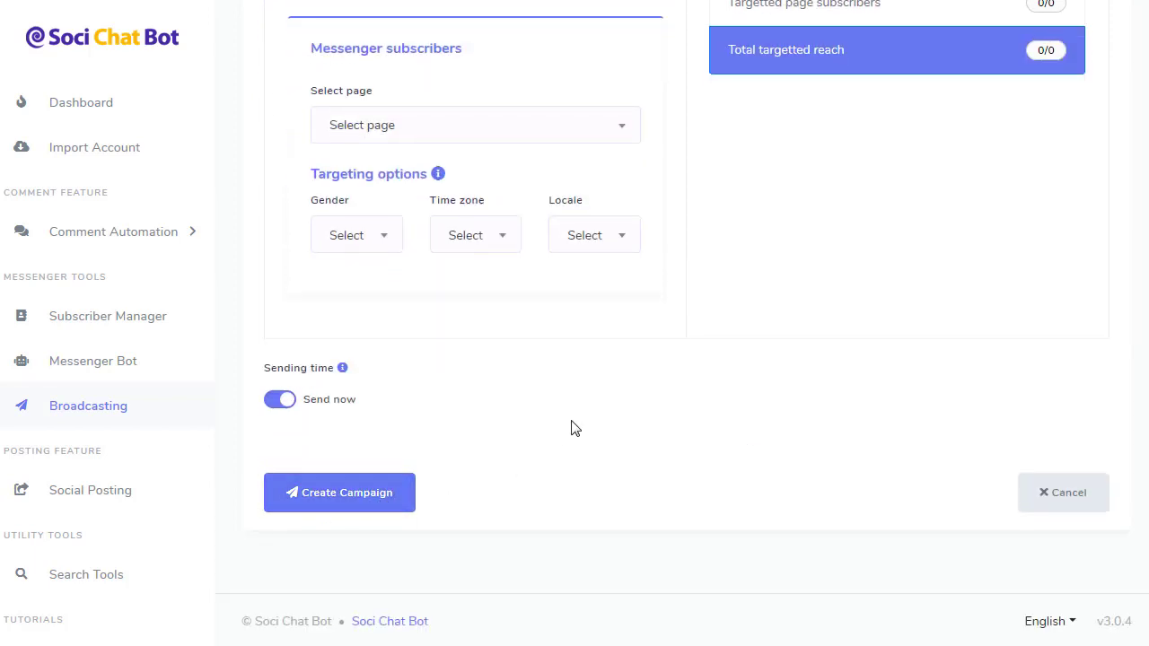
Open Social Posting and scroll down to the Social Poster section heading.
left_click(79, 489)
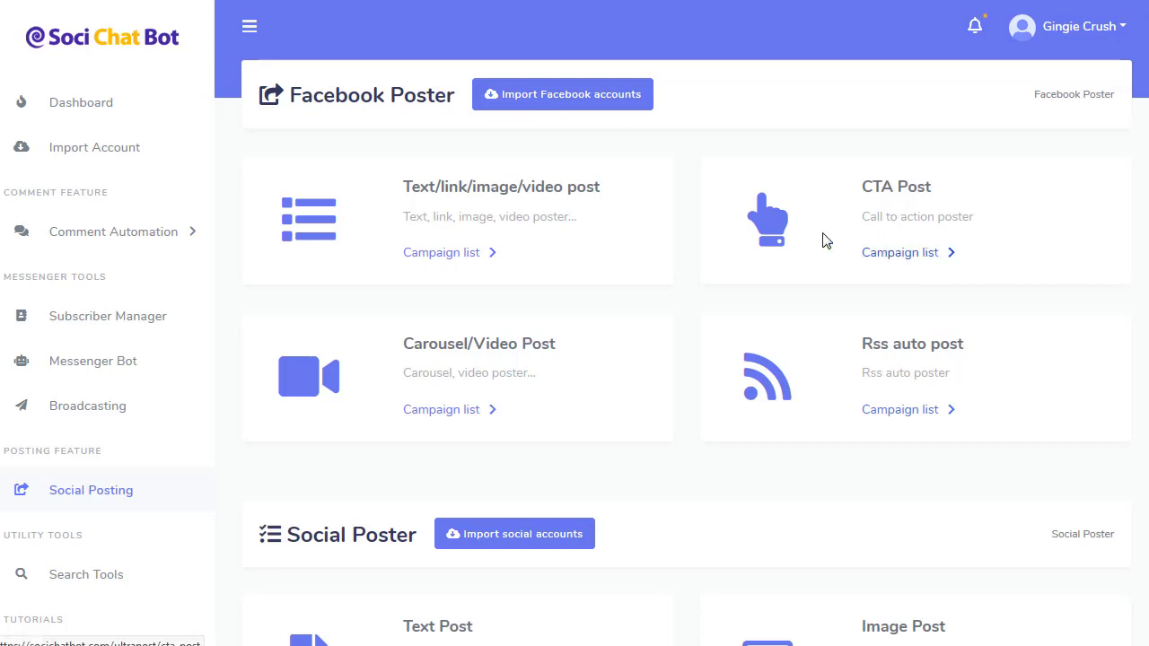
scroll(544, 178, "down", 5)
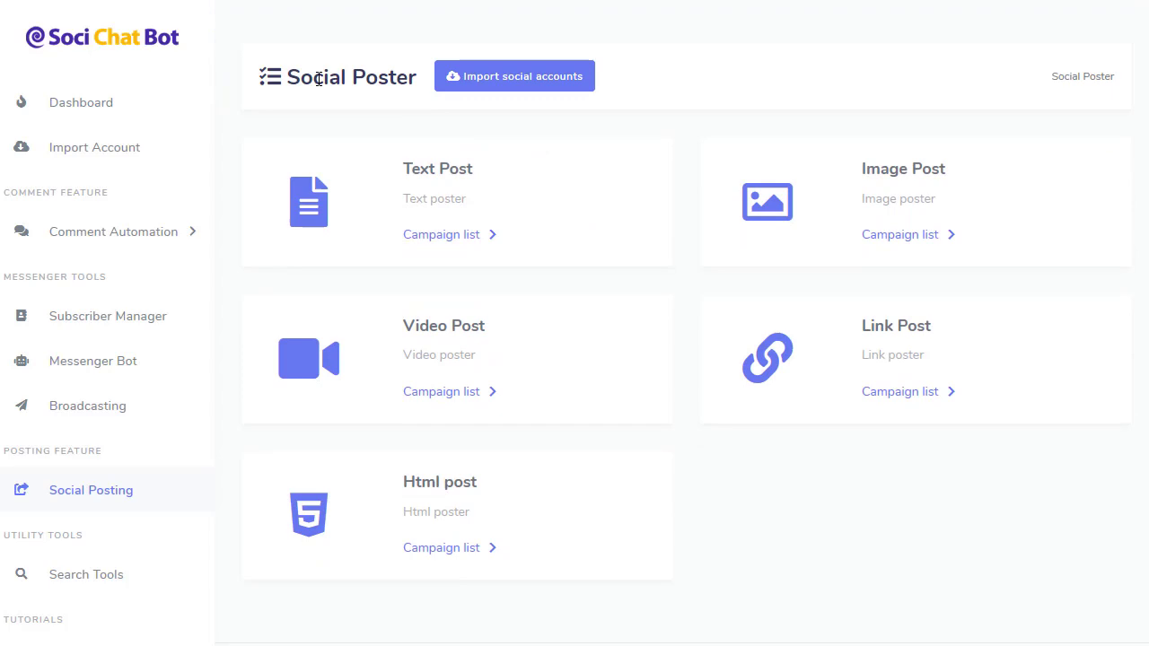
left_click_drag(314, 79, 409, 79)
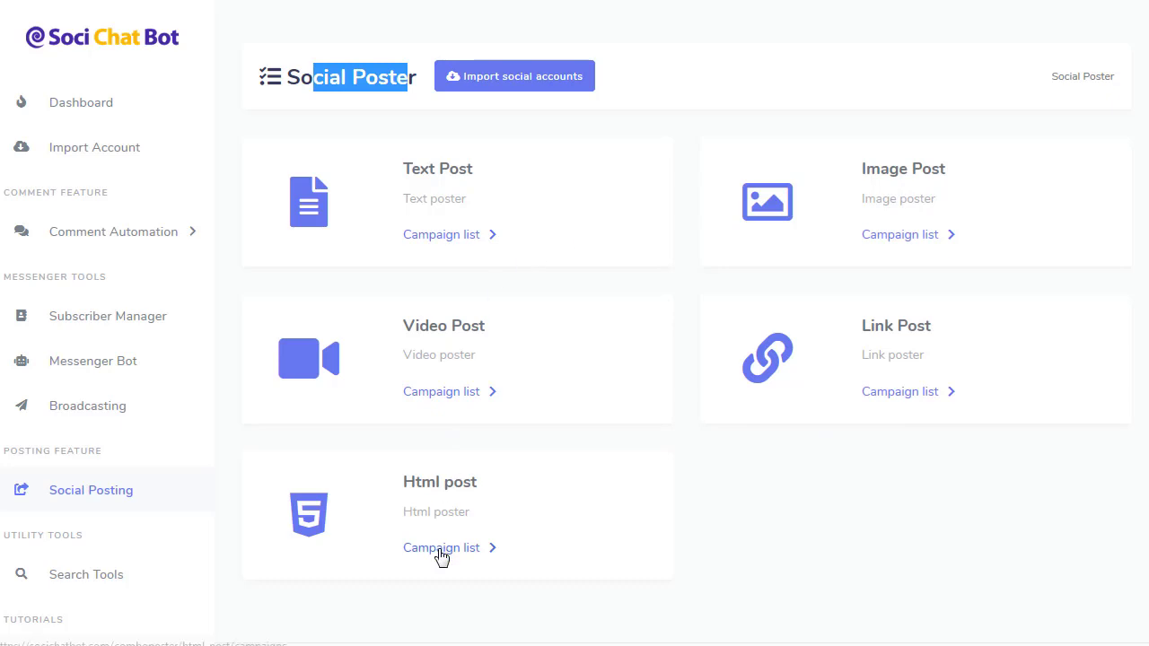
Import a Twitter account from the Social accounts page and authorize the SociChat app.
left_click(508, 80)
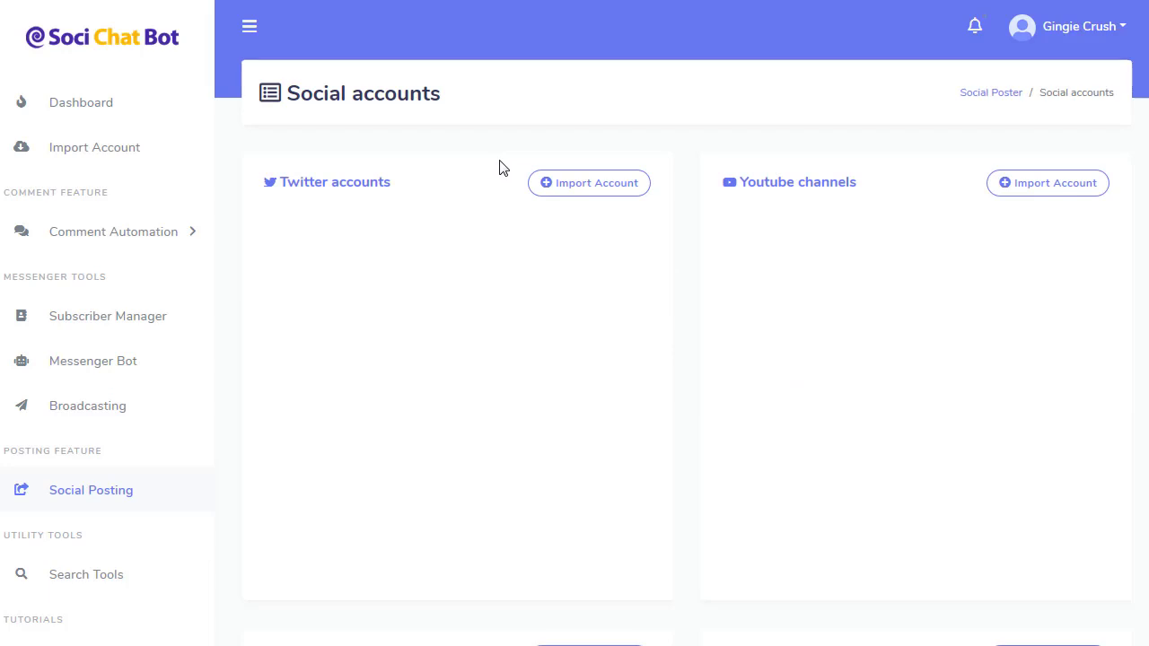
scroll(459, 252, "down", 3)
scroll(451, 257, "down", 1)
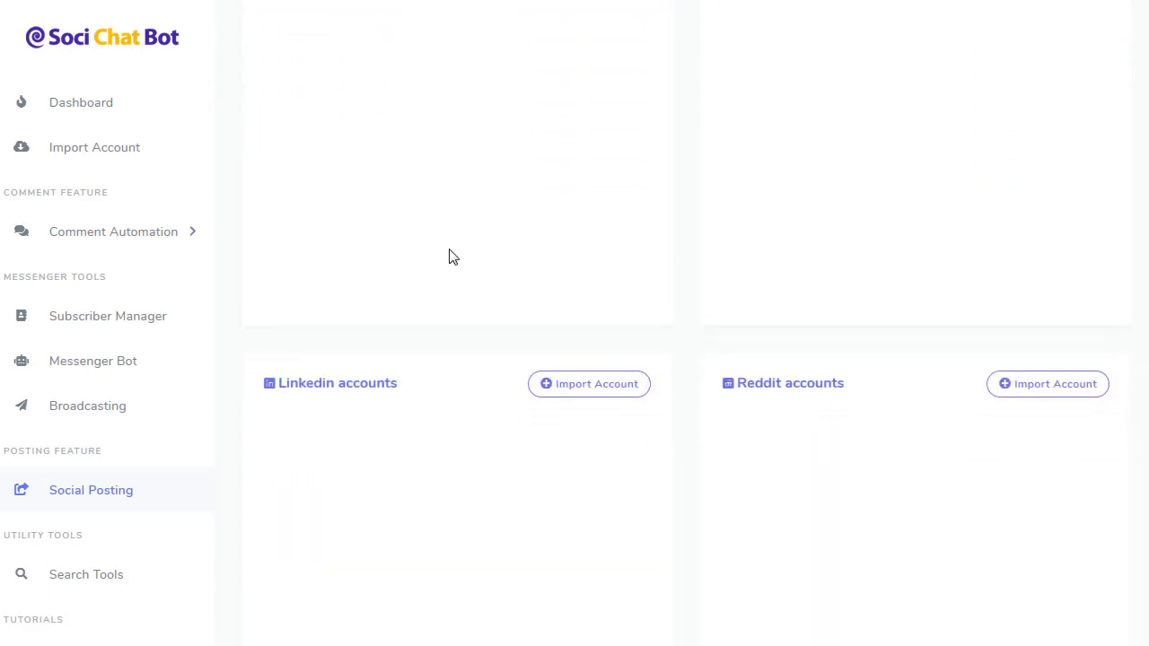
scroll(814, 336, "down", 5)
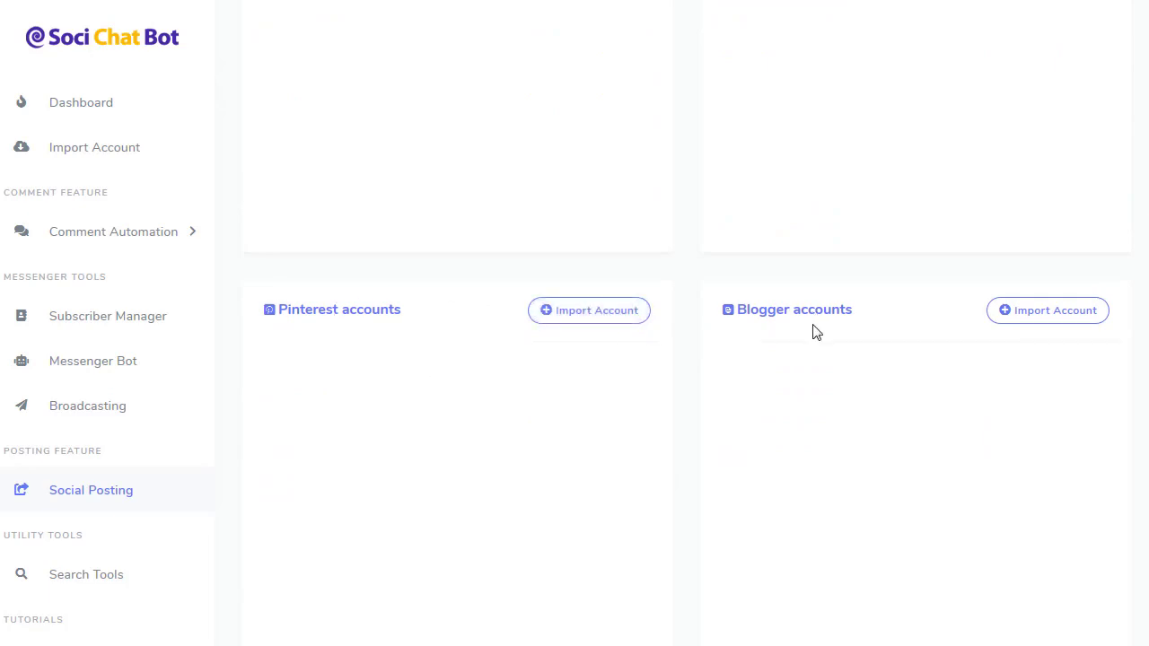
scroll(816, 332, "down", 2)
scroll(695, 404, "down", 2)
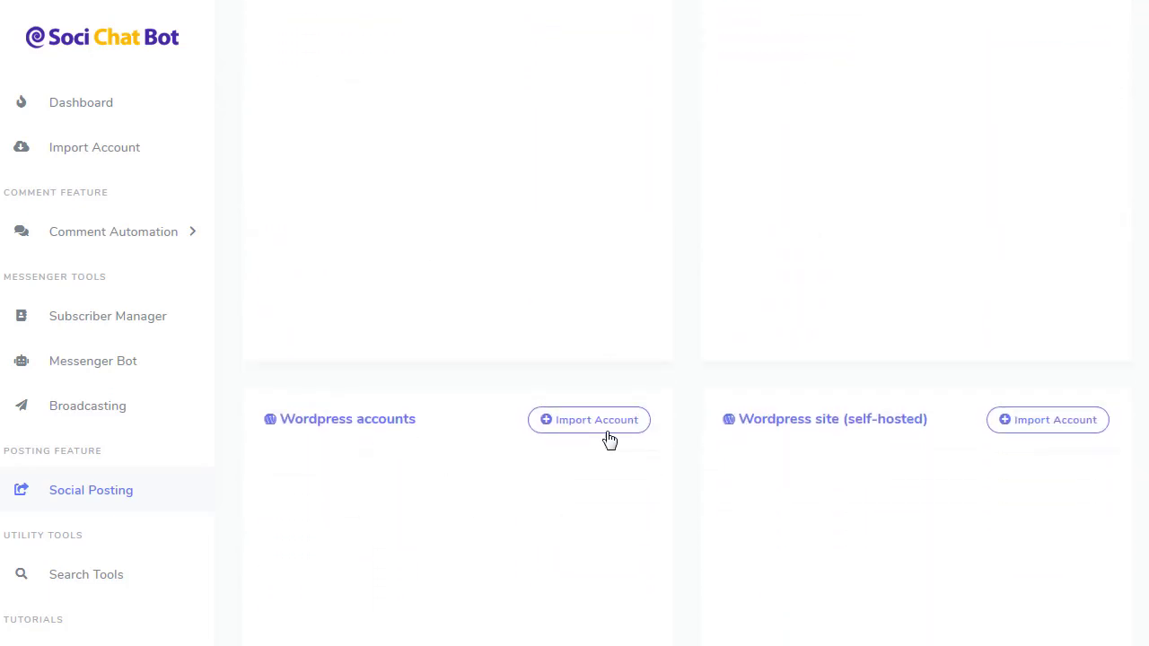
scroll(769, 398, "up", 12)
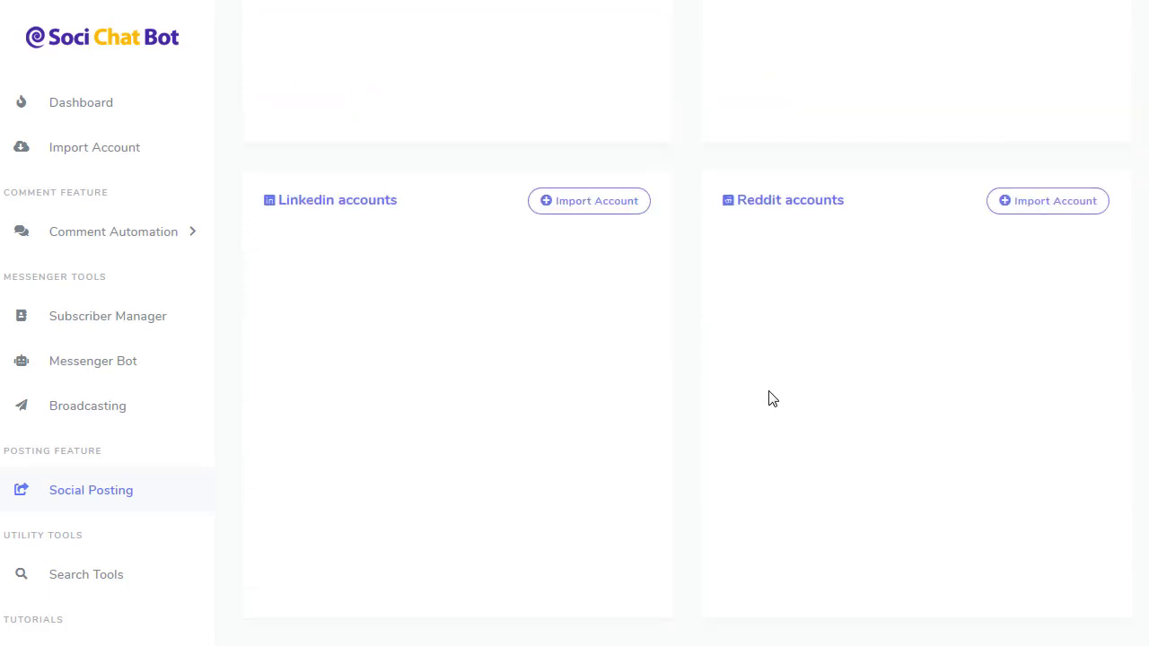
scroll(770, 398, "up", 2)
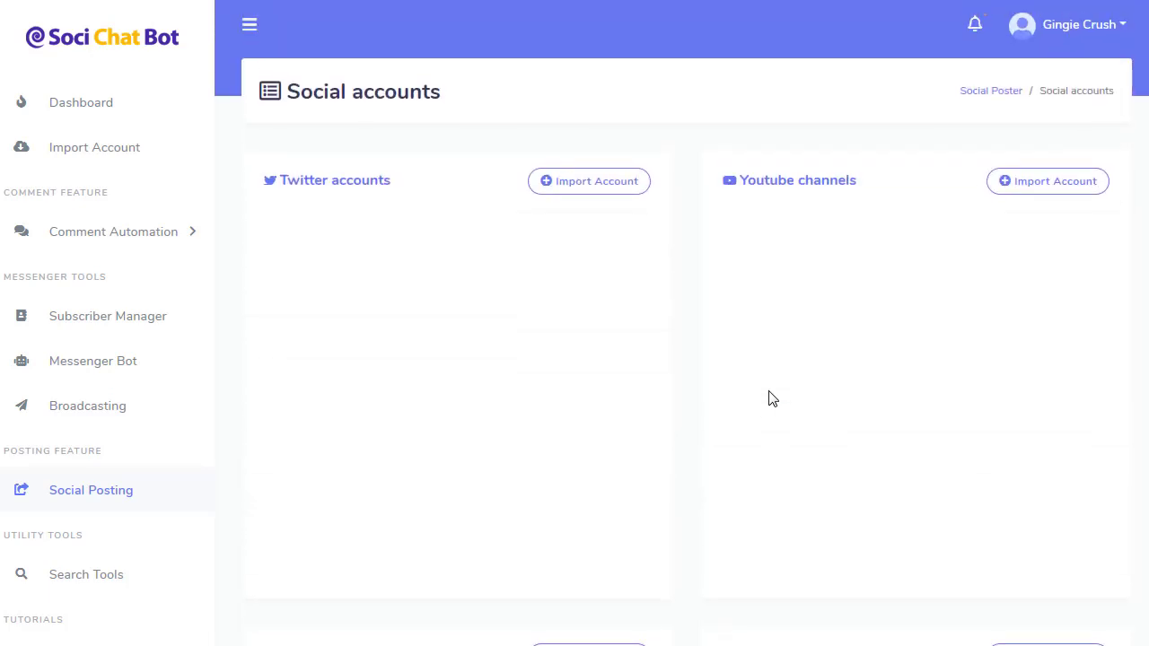
left_click(581, 184)
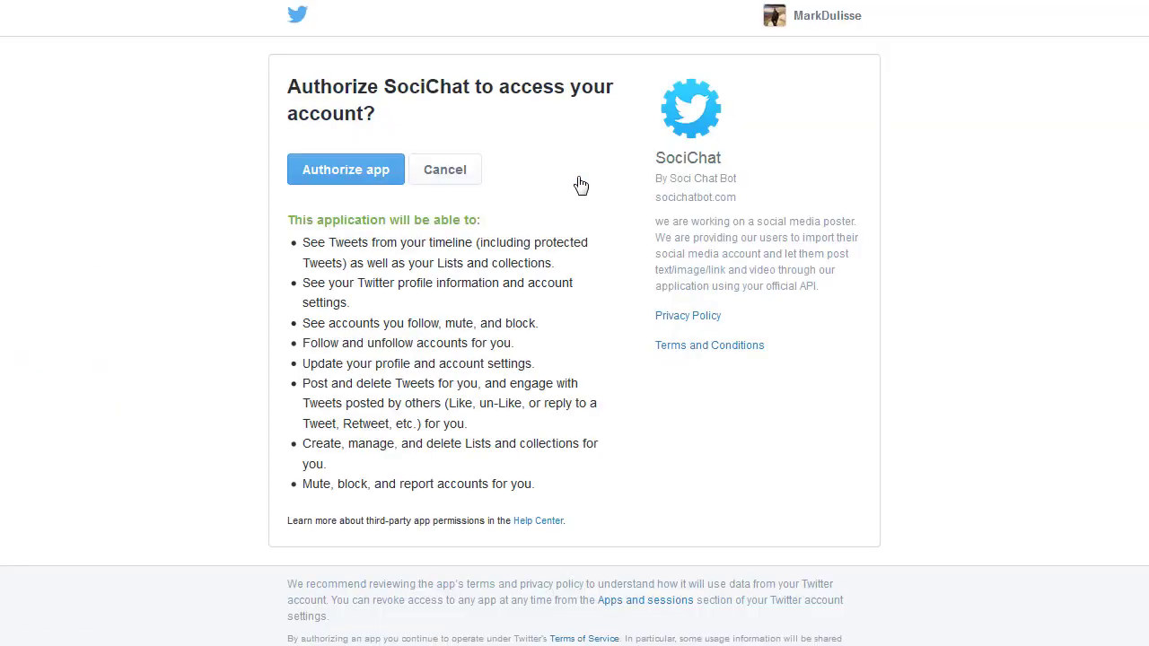
left_click(374, 169)
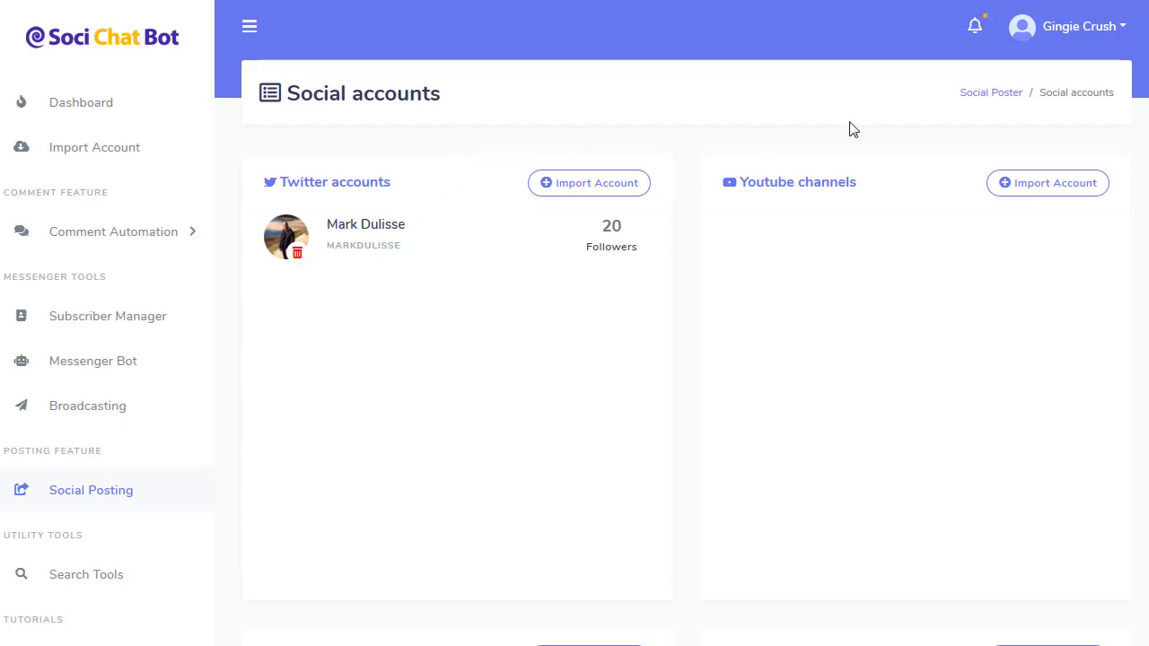
Start a new Image Post from its campaign list and tick the imported Twitter account.
left_click(995, 93)
scroll(605, 315, "down", 4)
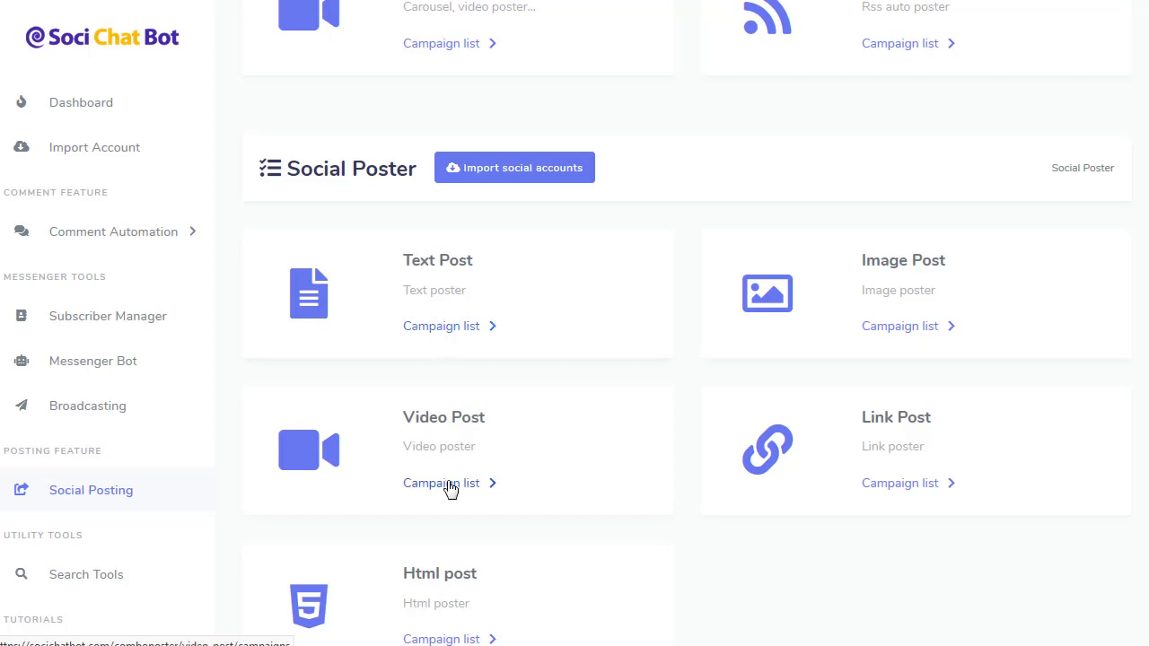
left_click(902, 329)
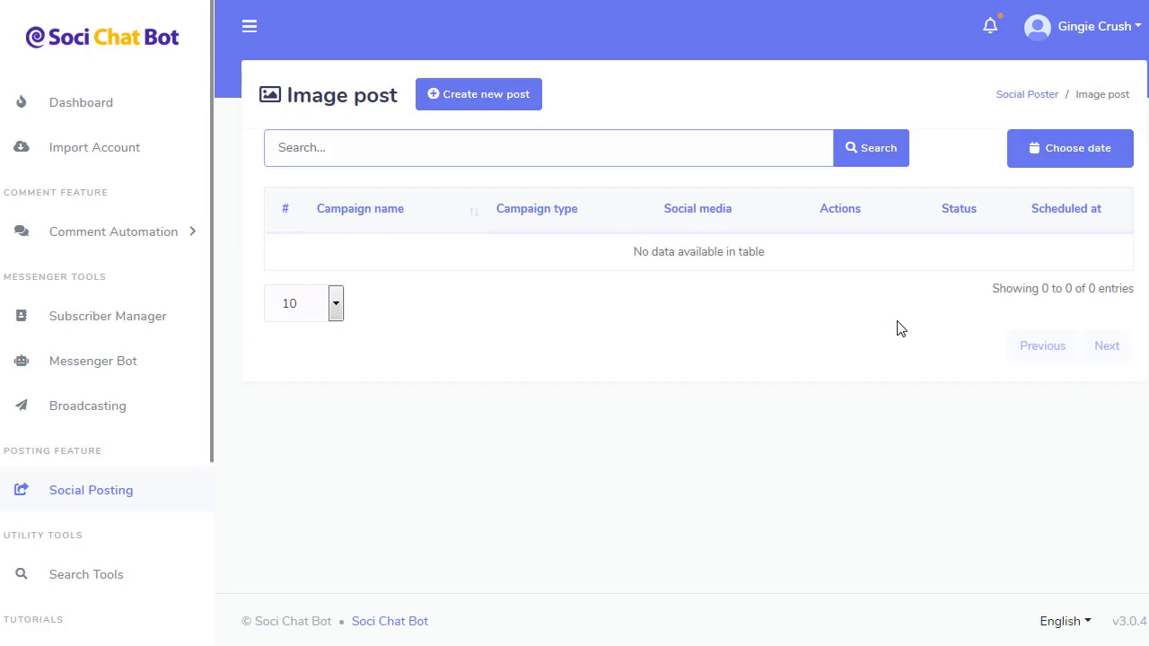
left_click(484, 95)
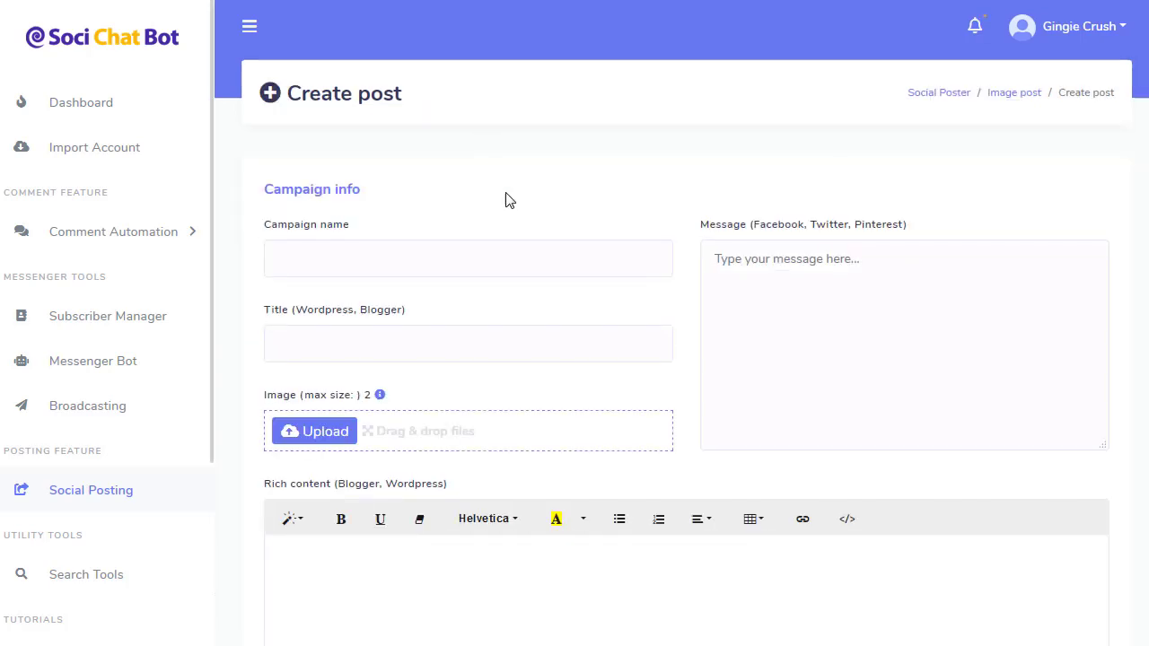
scroll(522, 263, "down", 3)
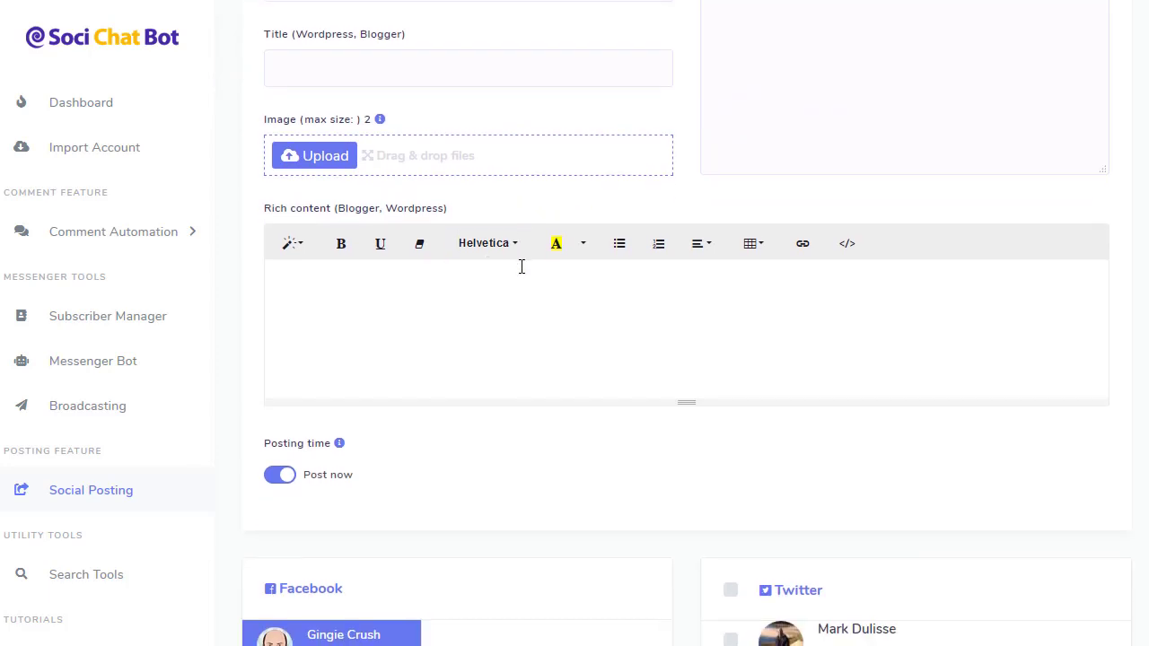
scroll(521, 265, "down", 3)
left_click(730, 370)
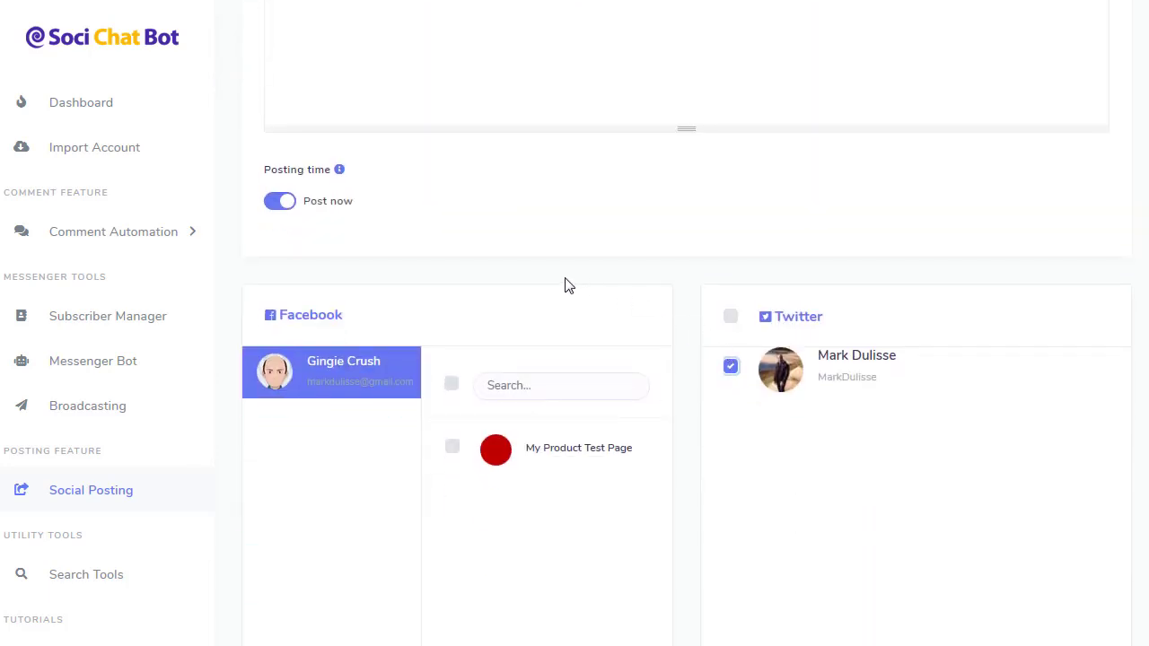
scroll(565, 282, "up", 3)
Enter 'Teste' as the campaign name and begin the post message with 'H'.
scroll(462, 214, "up", 3)
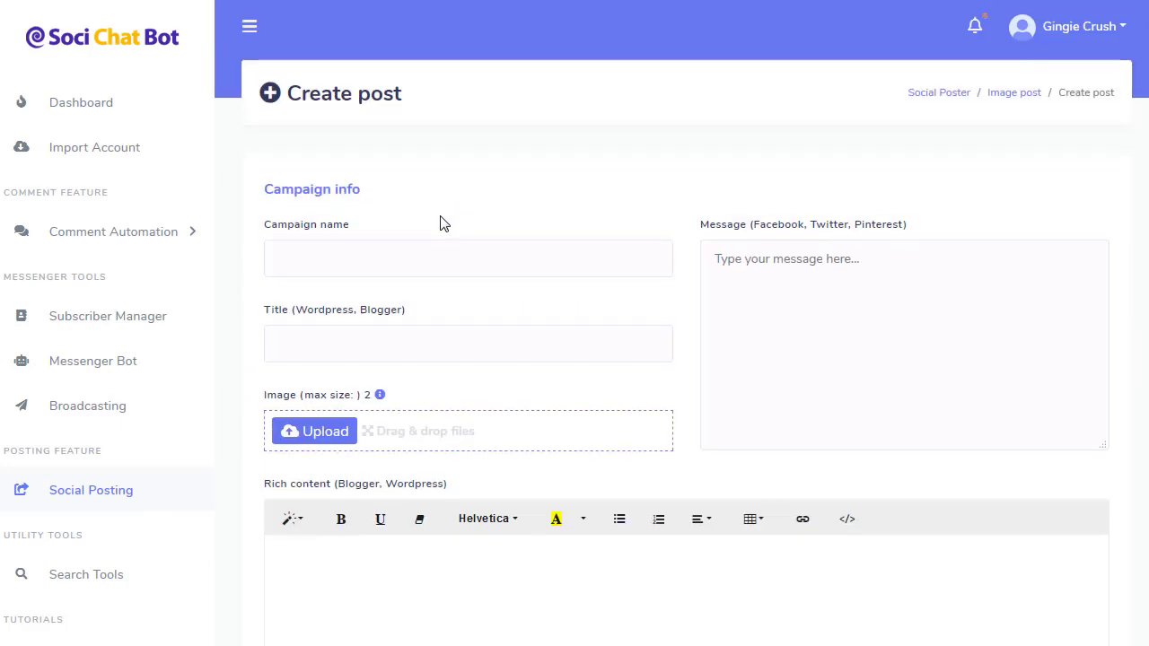
left_click(421, 261)
type("Teste")
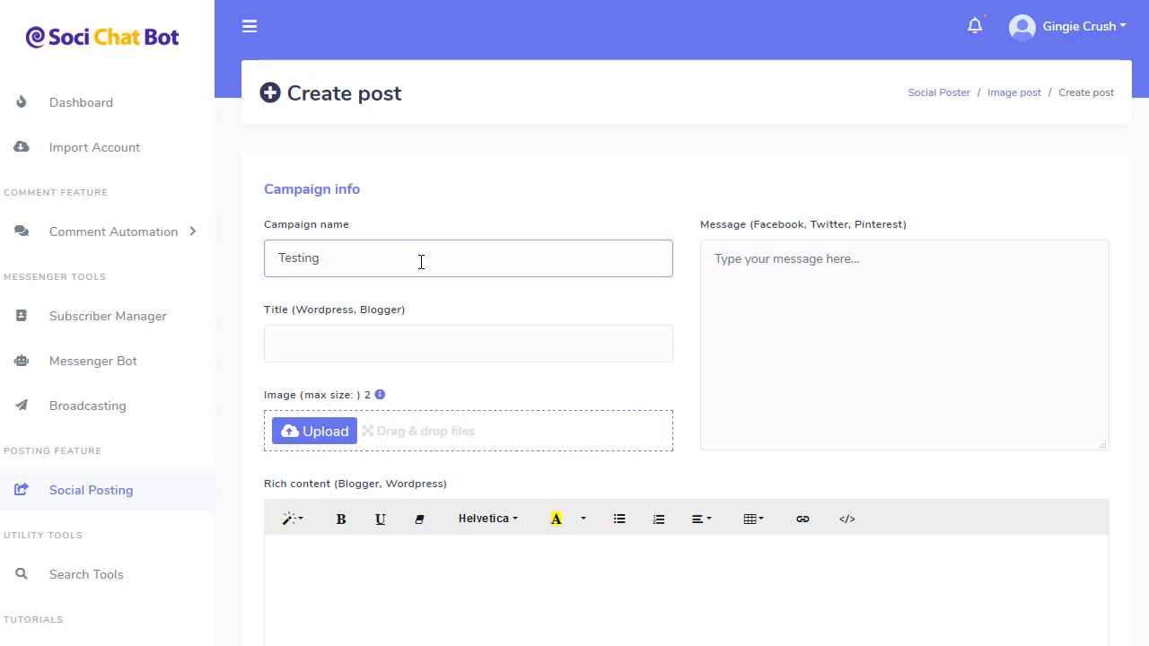
left_click(386, 340)
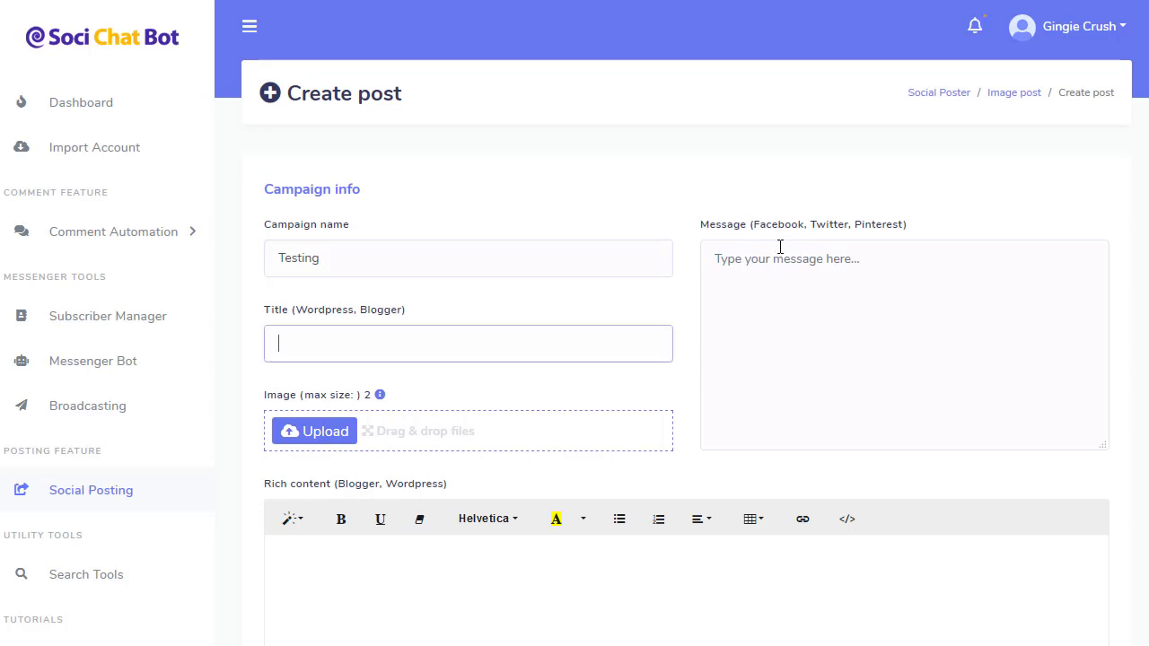
left_click_drag(761, 228, 883, 230)
left_click(862, 261)
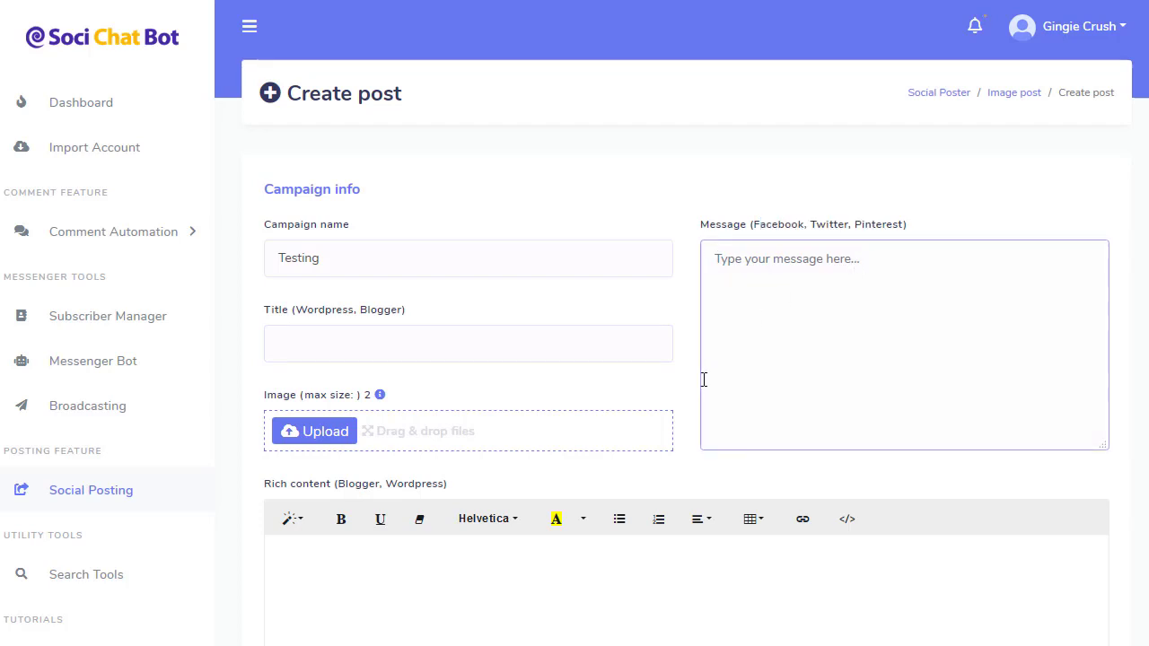
type("H")
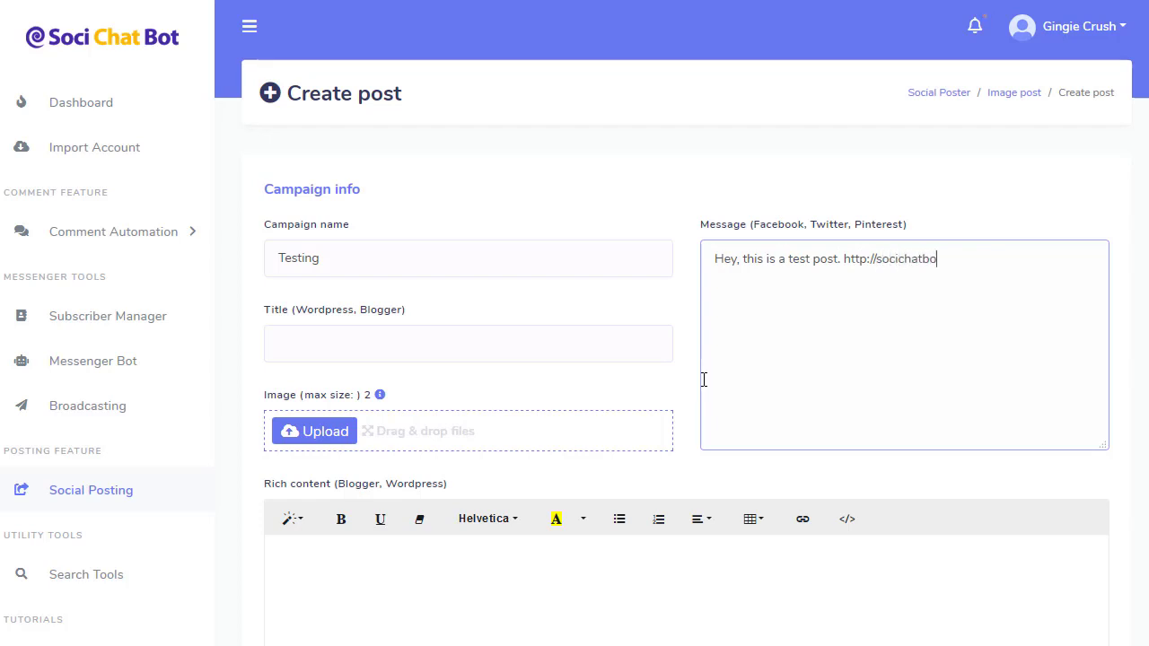
Scroll down past the post message.
scroll(673, 377, "down", 3)
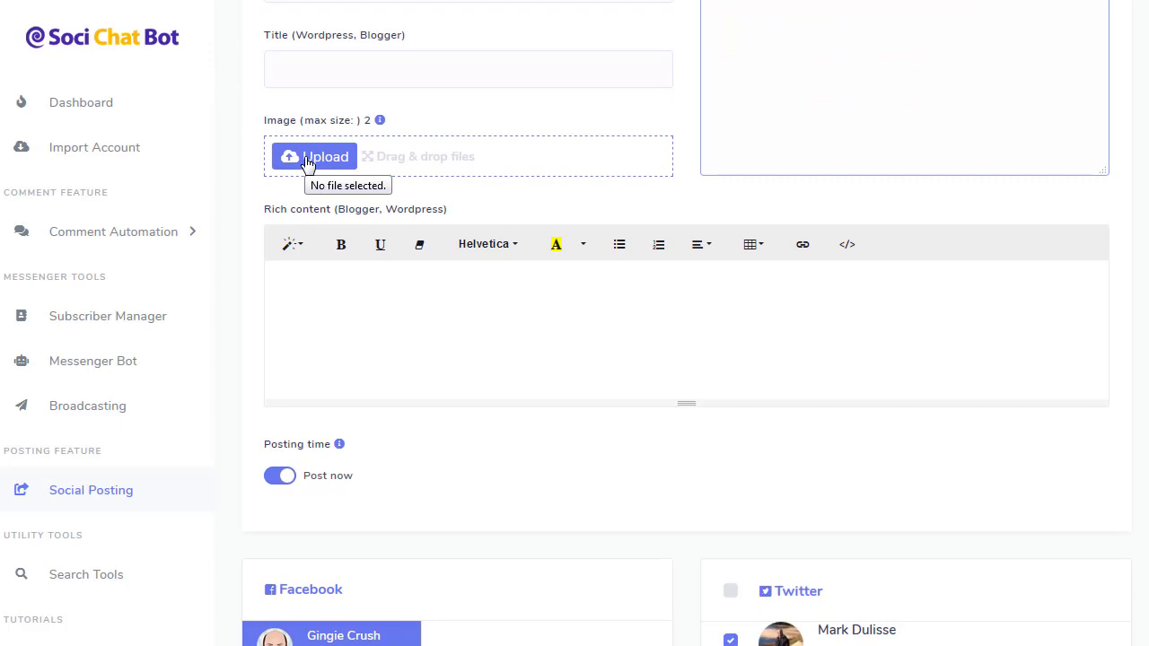
Select the Blogger and Wordpress rich content box, then scroll to the form's end.
left_click(357, 304)
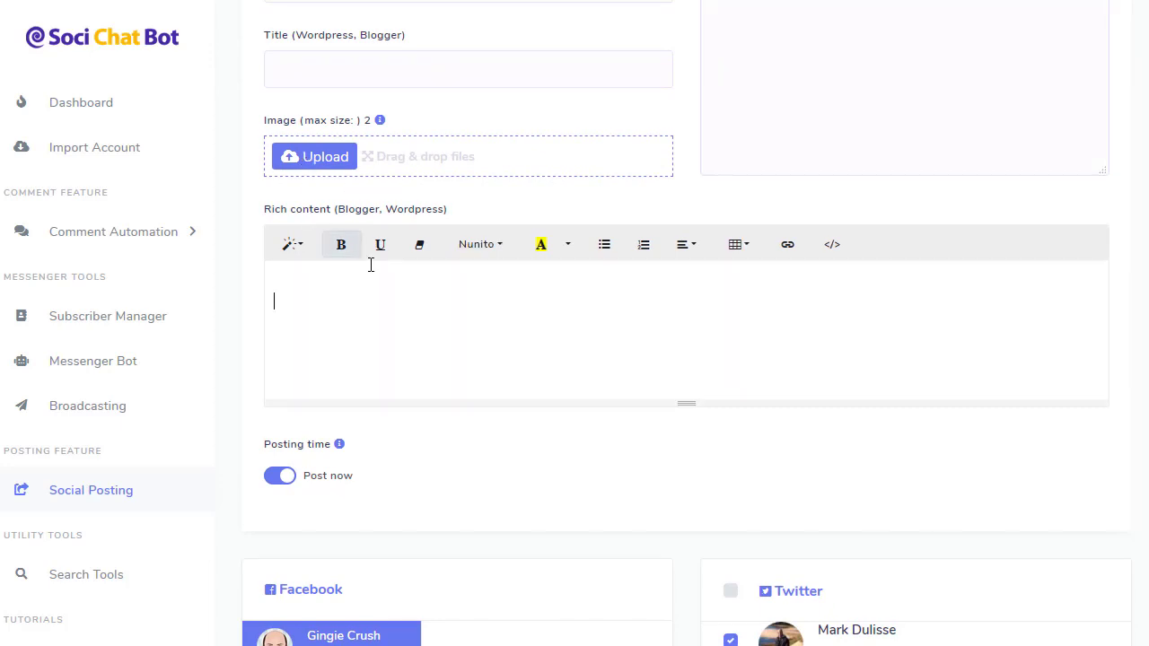
left_click_drag(338, 210, 614, 182)
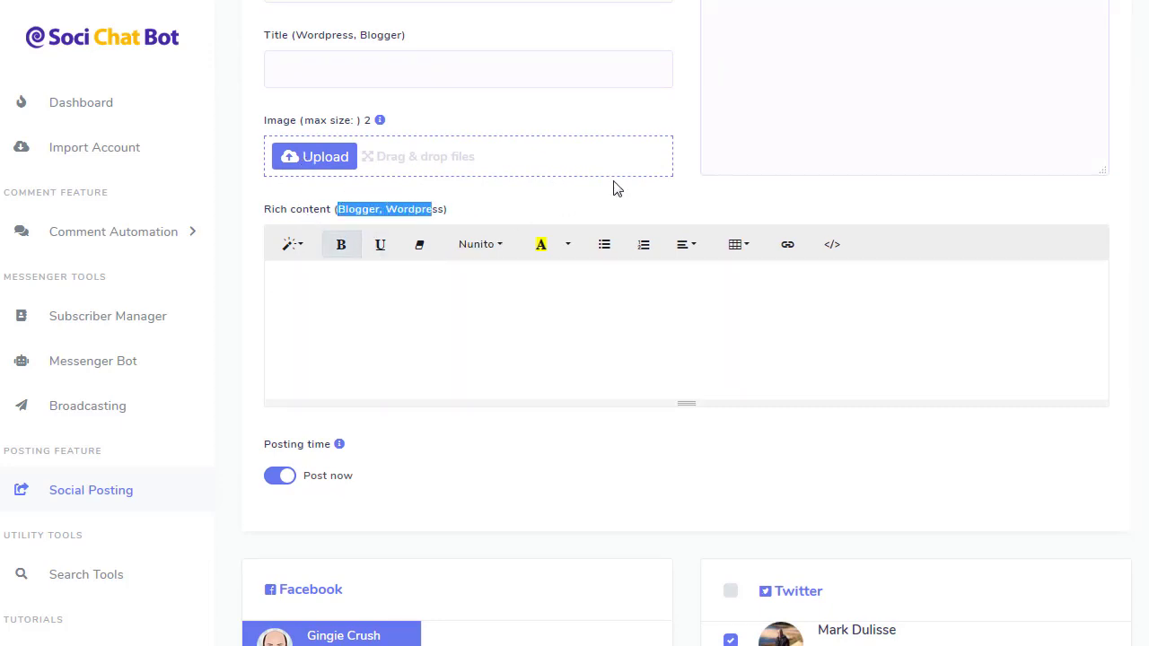
scroll(779, 152, "up", 3)
scroll(688, 244, "down", 5)
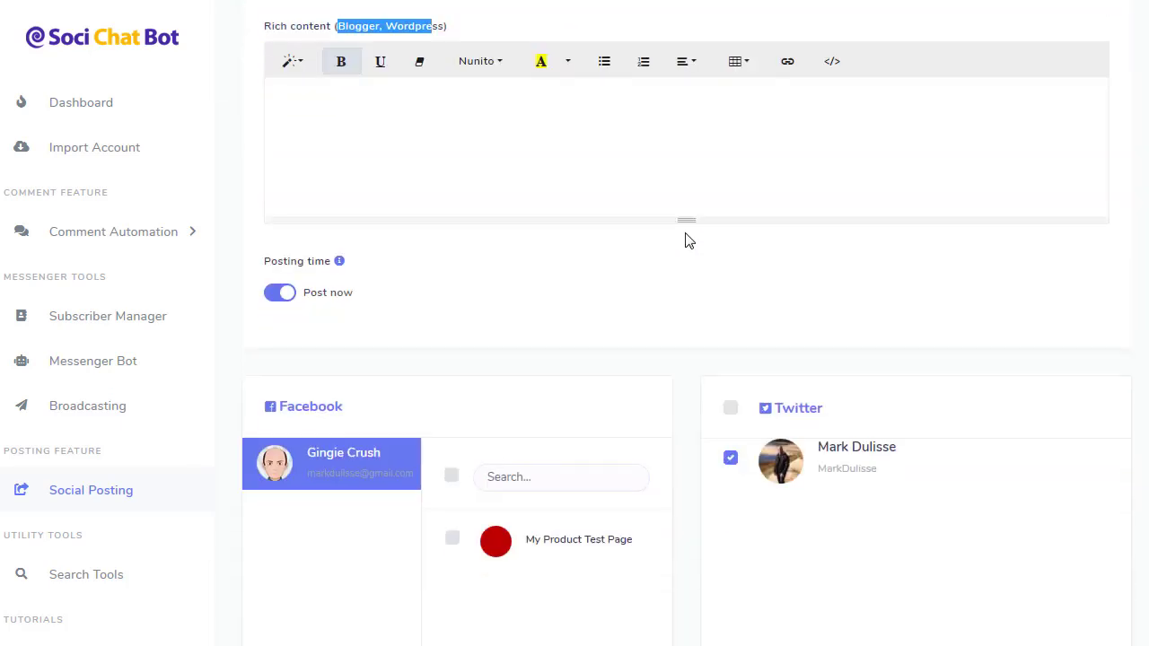
scroll(684, 238, "down", 2)
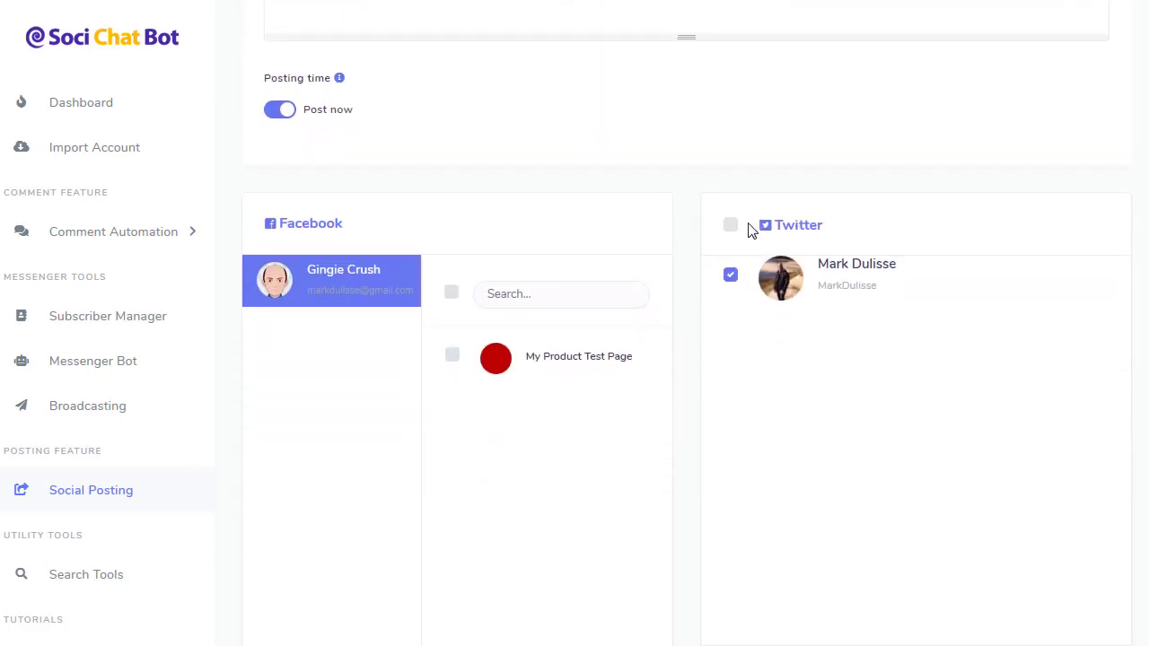
scroll(750, 231, "down", 10)
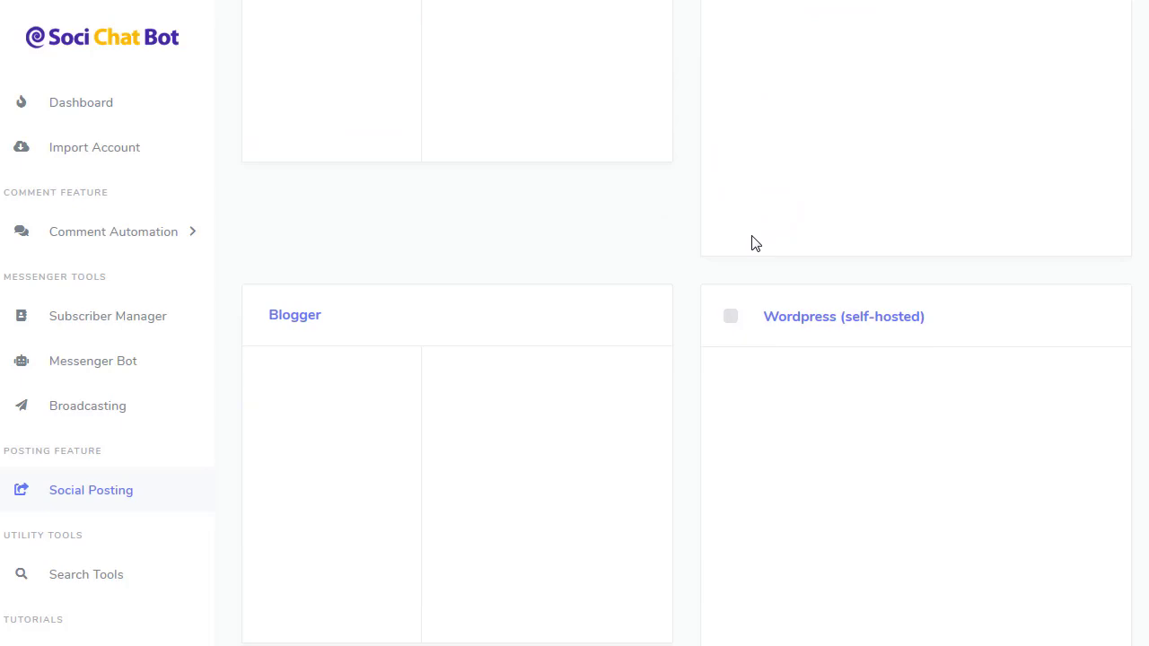
scroll(756, 243, "down", 3)
Submit the image post campaign, dismiss the empty image URL error, and scroll back up.
left_click(382, 492)
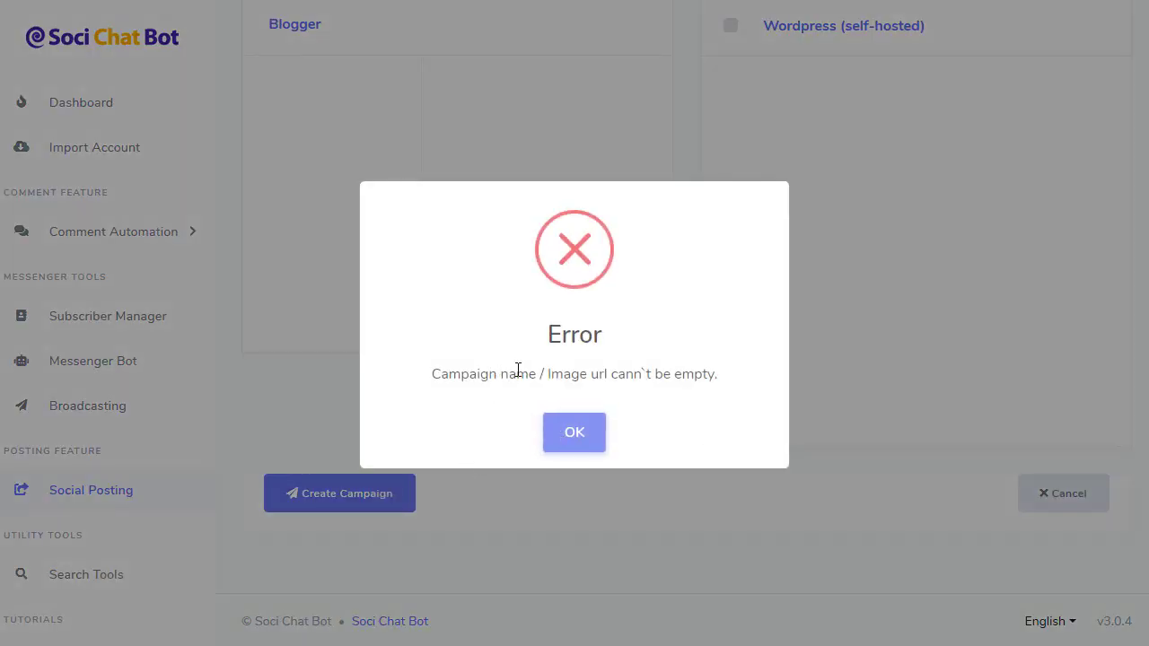
left_click_drag(528, 371, 562, 374)
left_click(569, 435)
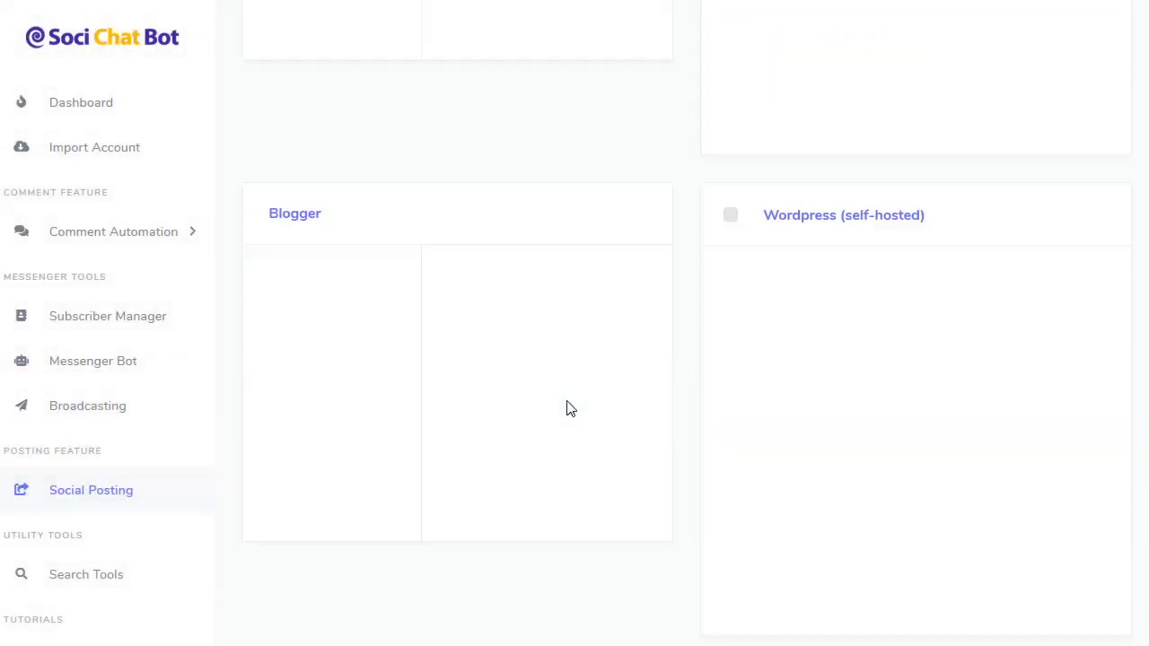
scroll(567, 408, "up", 10)
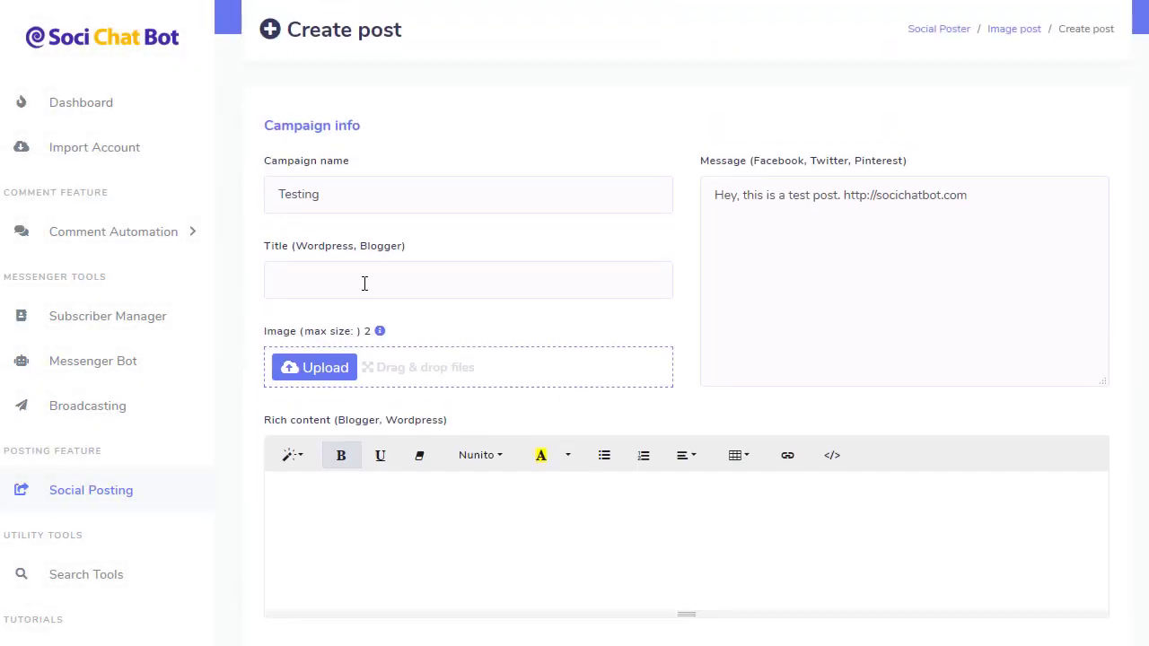
scroll(410, 257, "up", 1)
scroll(428, 296, "down", 3)
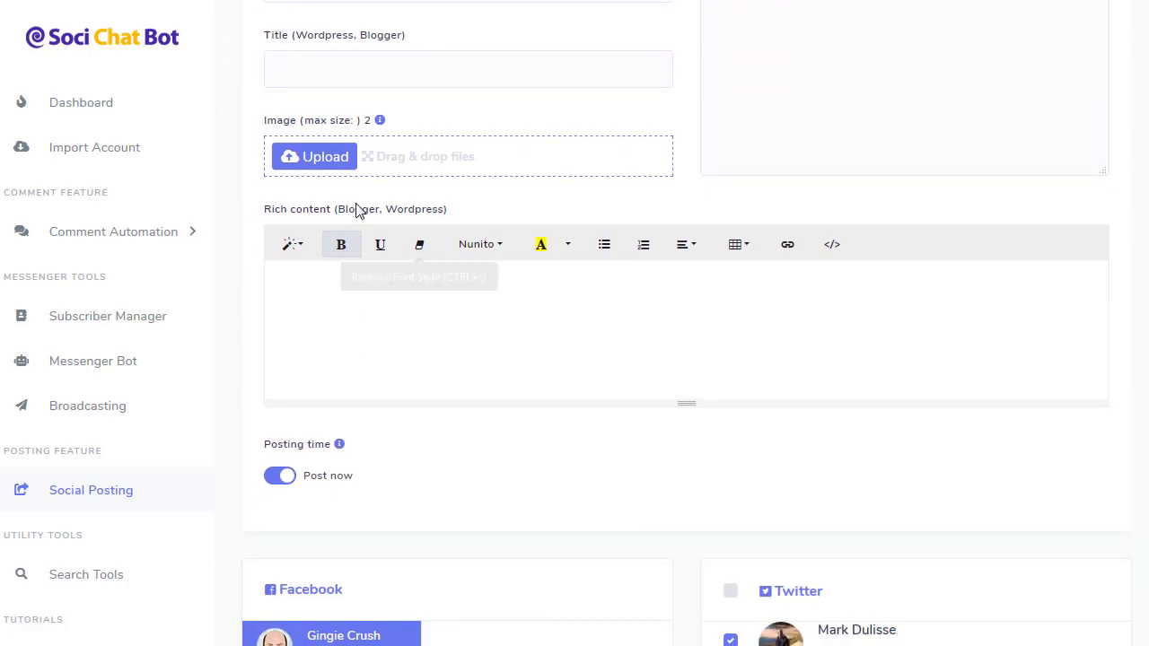
Attach shoe3c.jpg, create the Testing image post campaign and dismiss the success message.
left_click(336, 167)
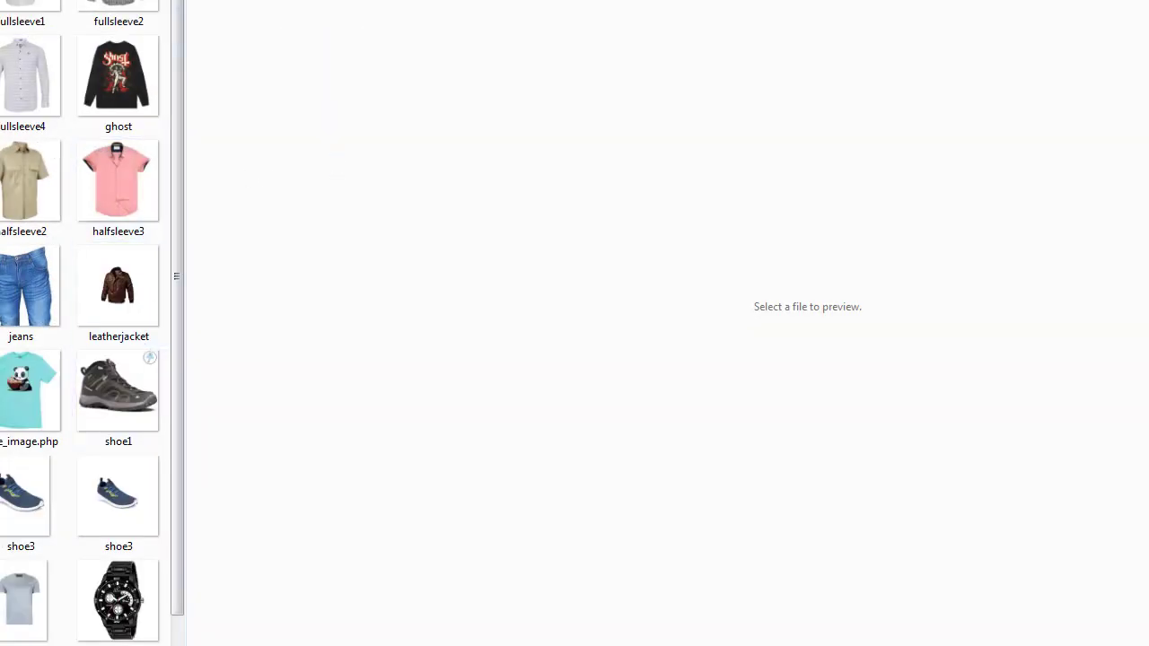
left_click(22, 502)
key("Return")
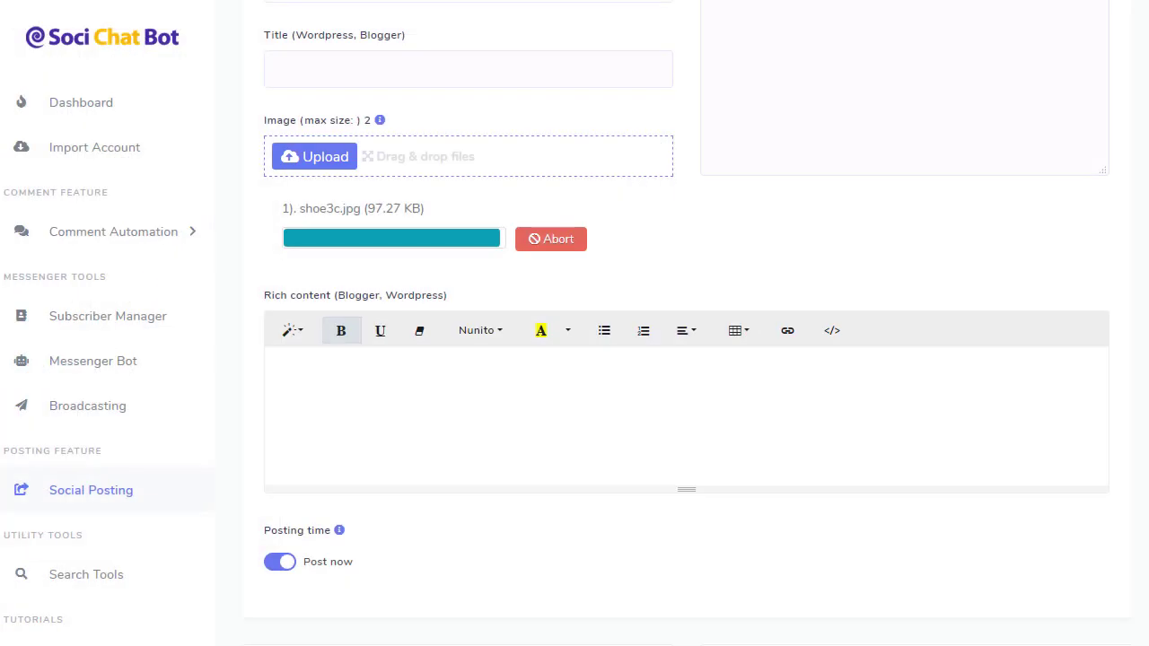
scroll(699, 412, "down", 12)
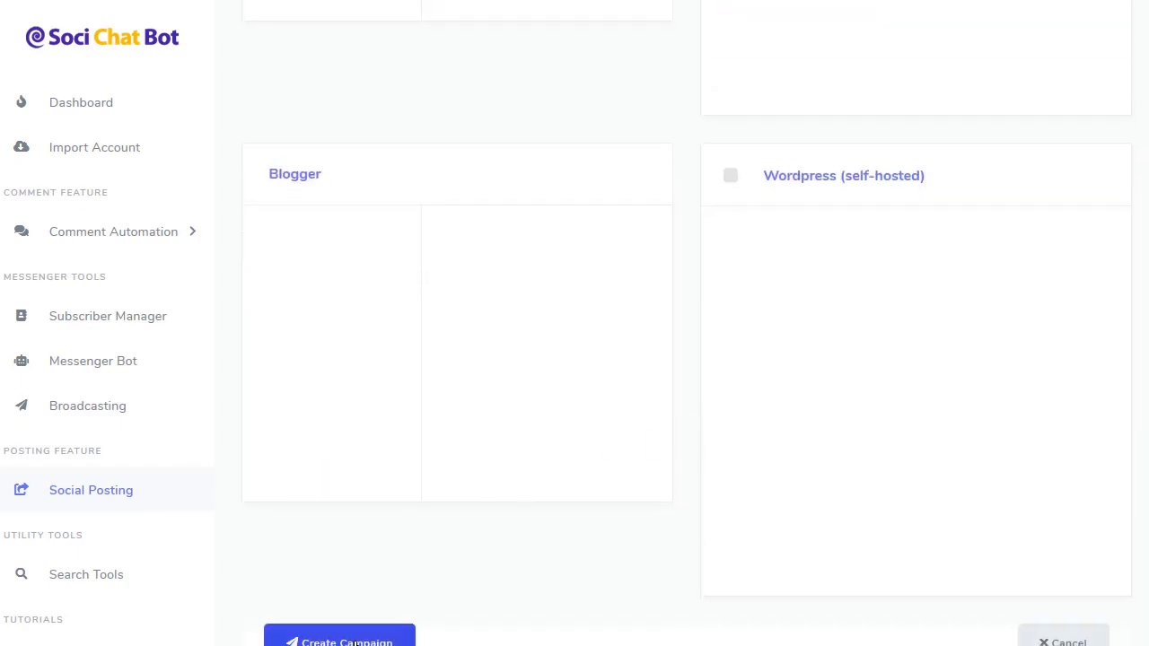
left_click(348, 635)
left_click(564, 434)
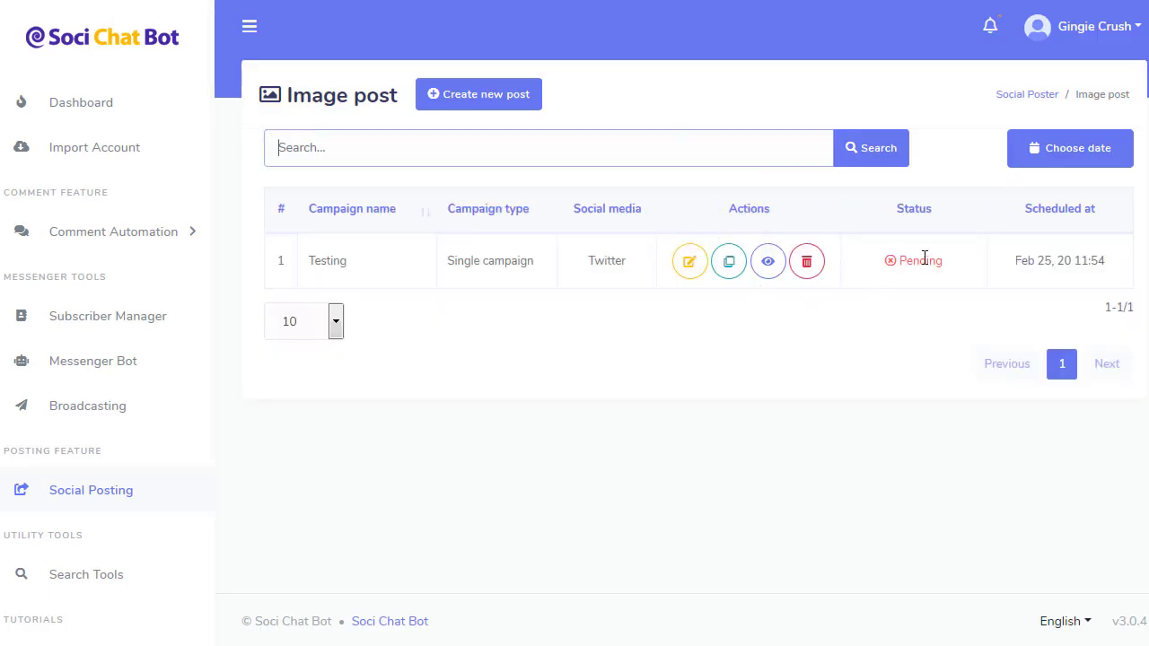
Open Twitter in a new tab, then view the Testing campaign's report.
key("ctrl+t")
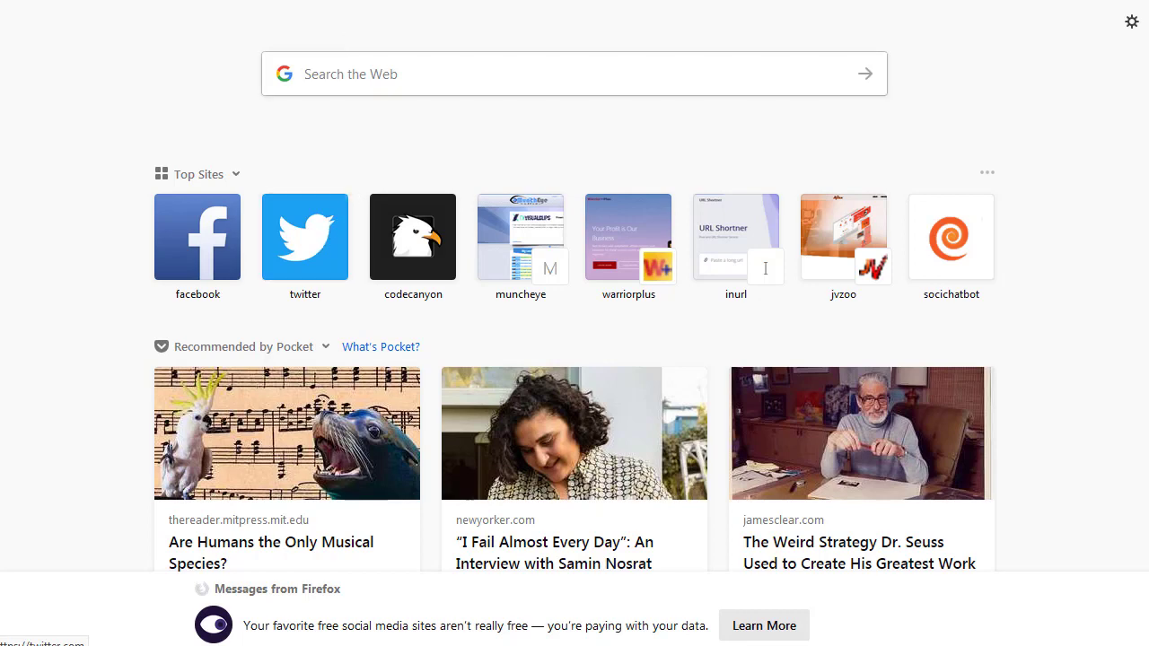
left_click(303, 208)
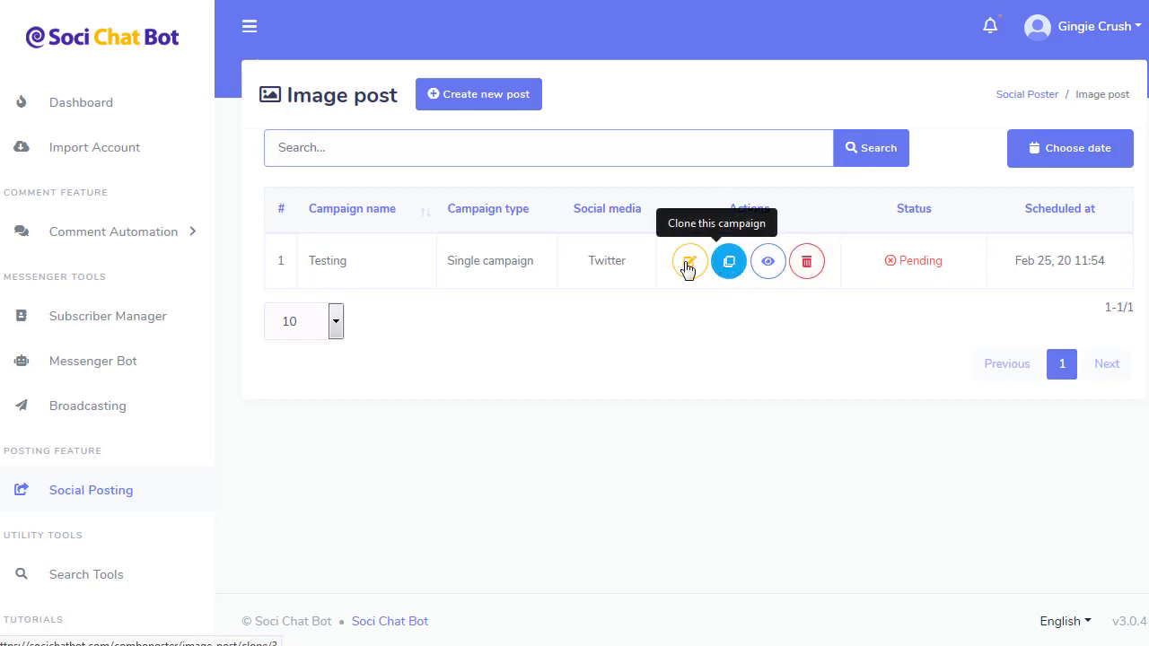
left_click(767, 262)
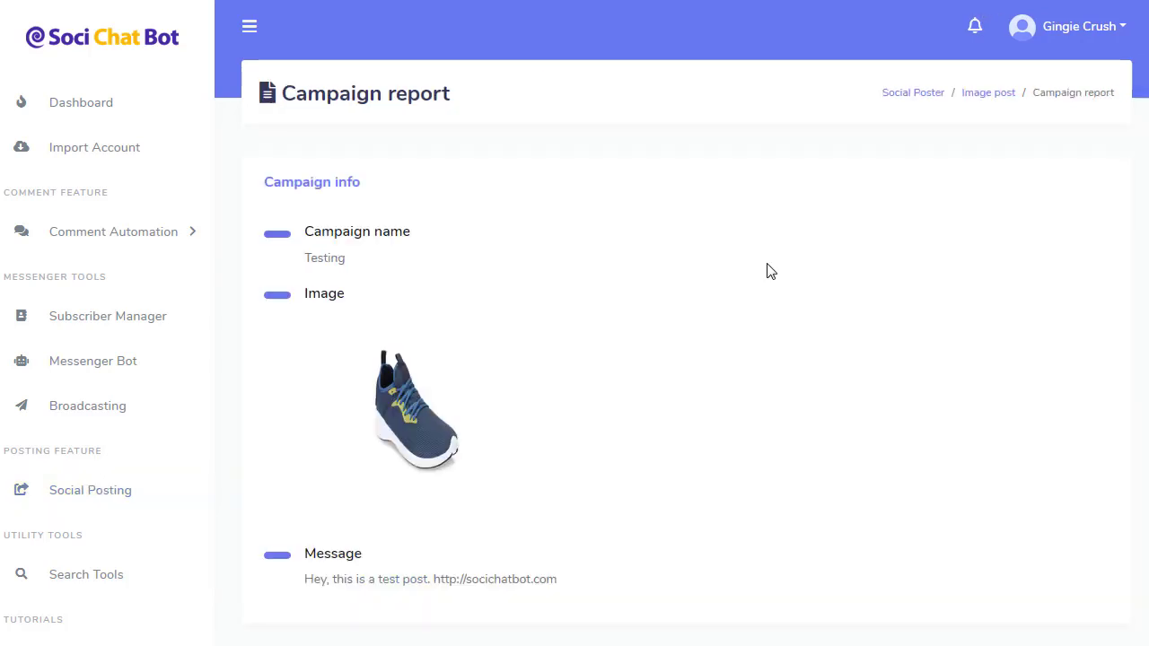
scroll(768, 245, "down", 3)
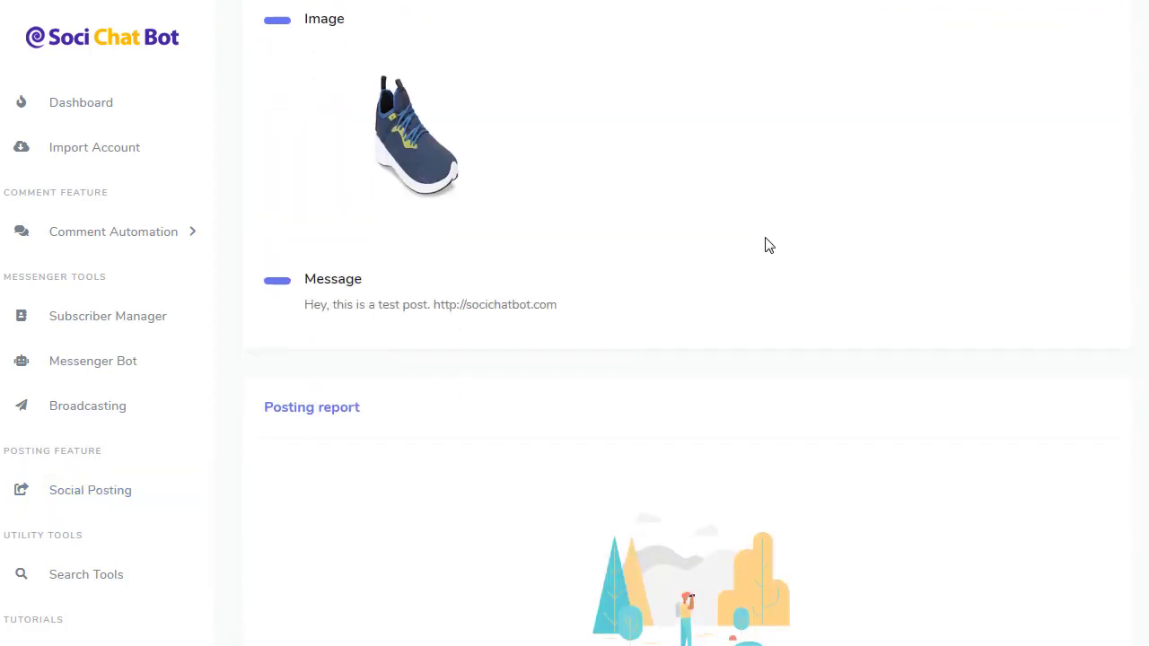
scroll(768, 245, "down", 3)
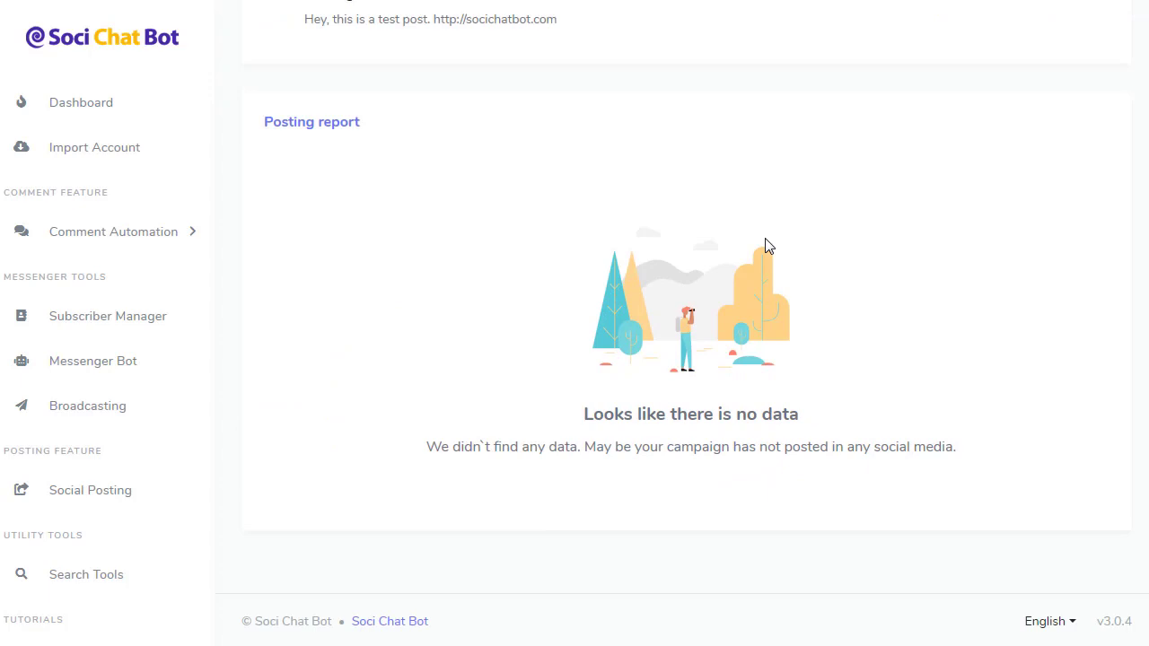
scroll(768, 245, "up", 3)
scroll(768, 245, "up", 3)
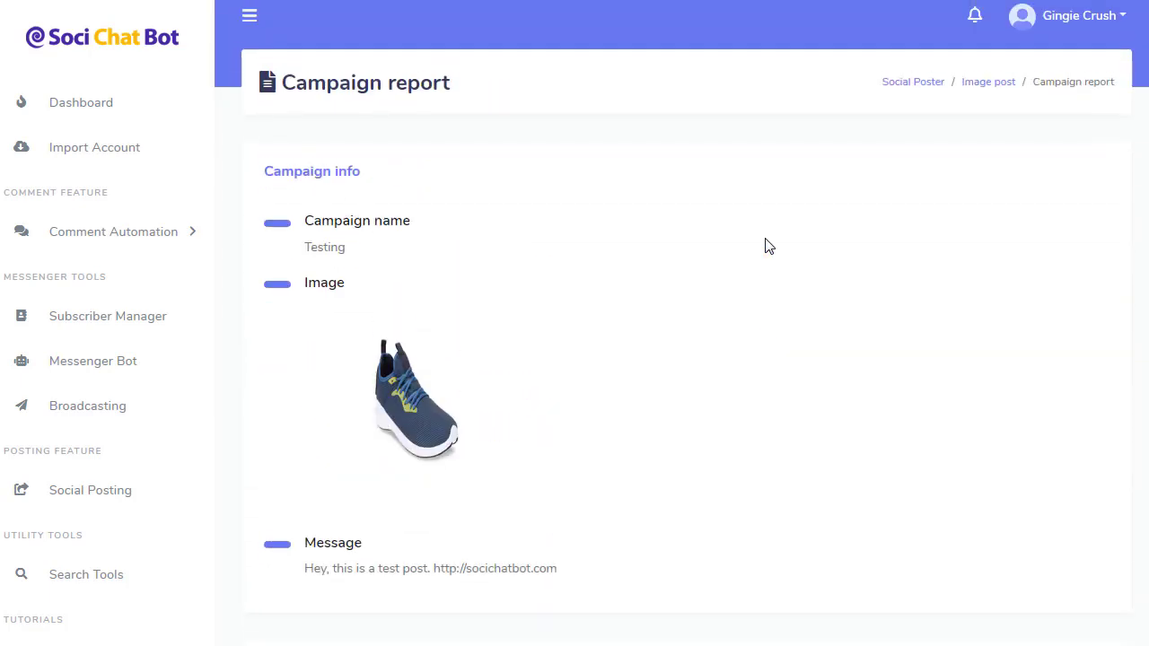
scroll(767, 245, "down", 6)
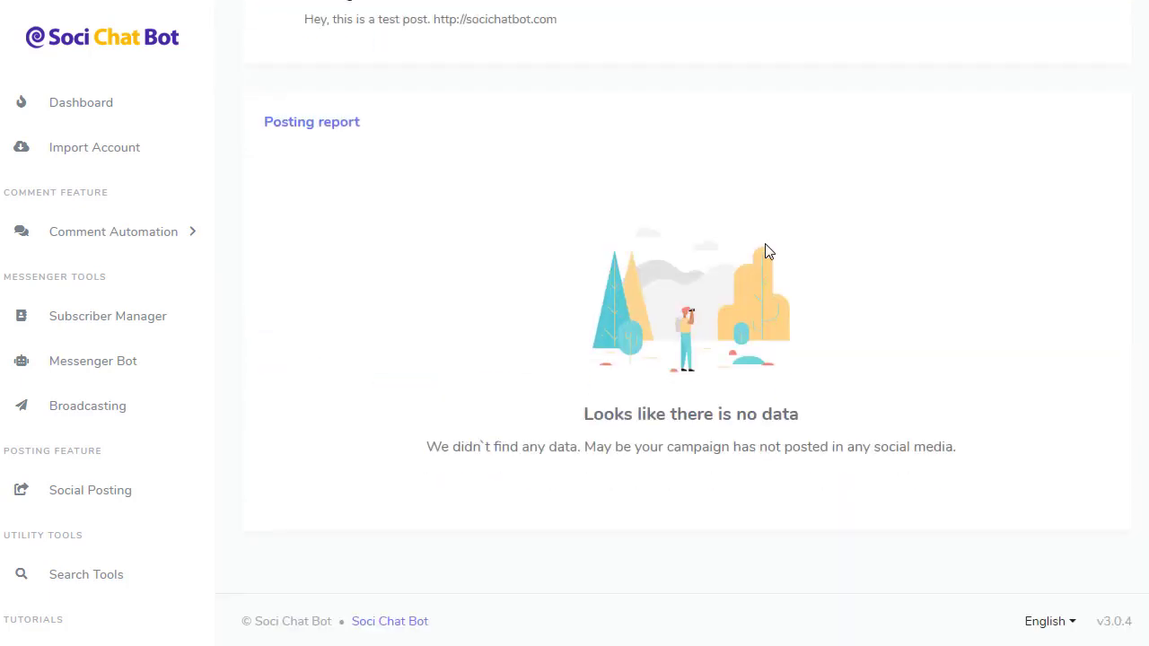
scroll(768, 245, "up", 6)
Return to the Image post list, reopen Testing's report and scroll to its Twitter posting entry.
left_click(977, 98)
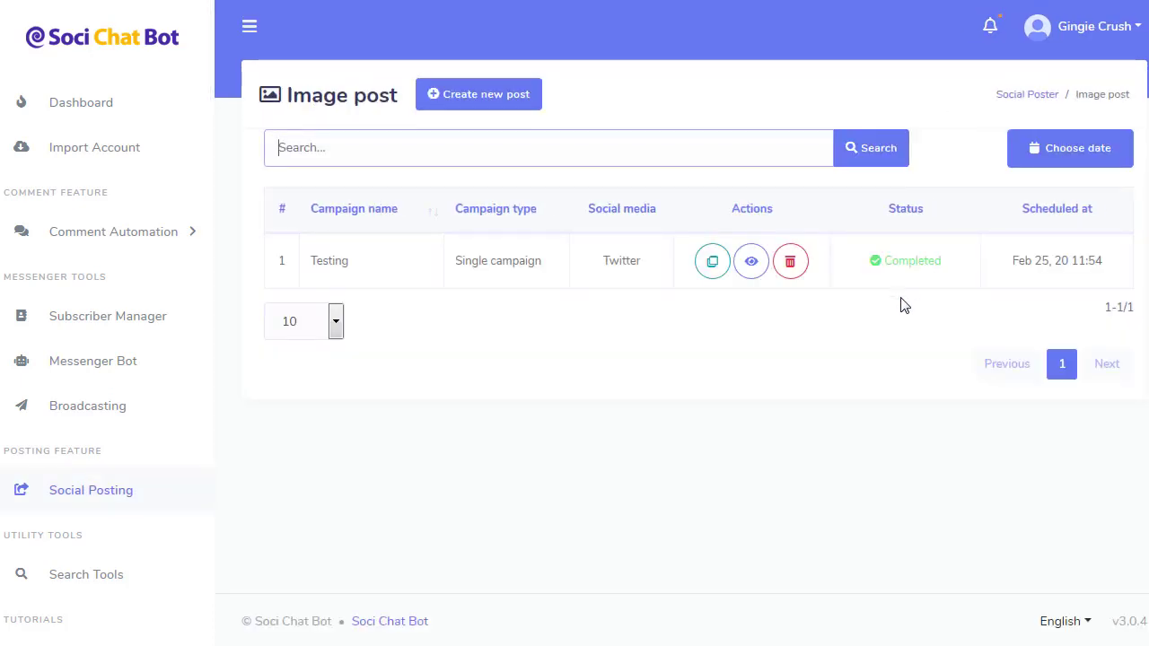
left_click(752, 262)
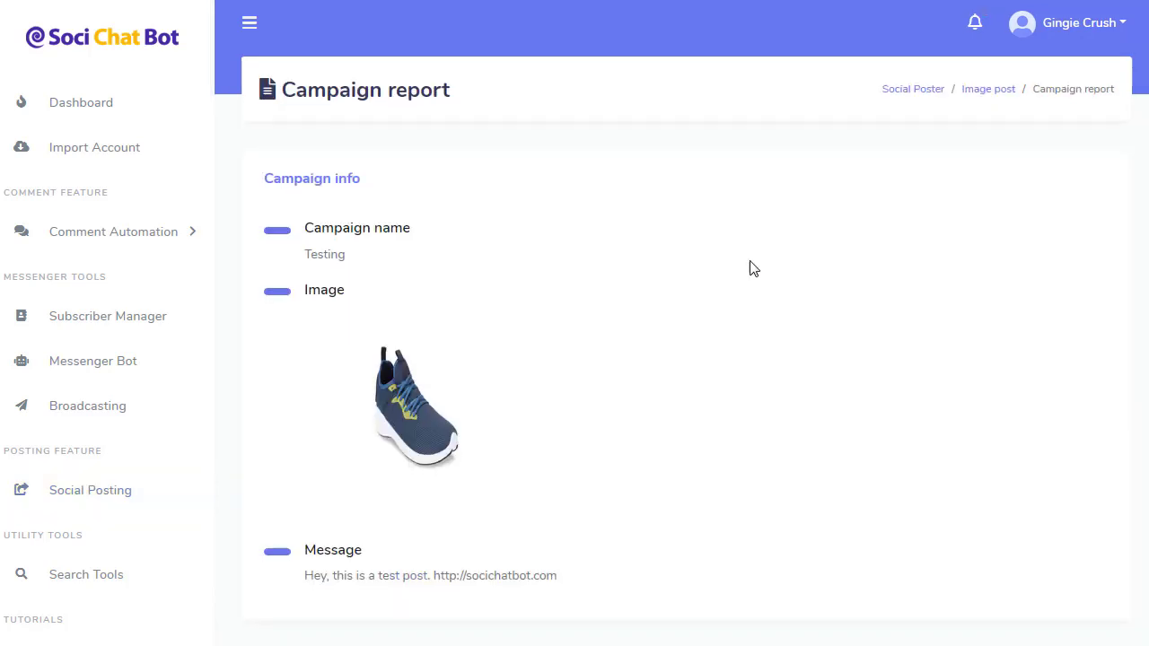
scroll(752, 269, "down", 4)
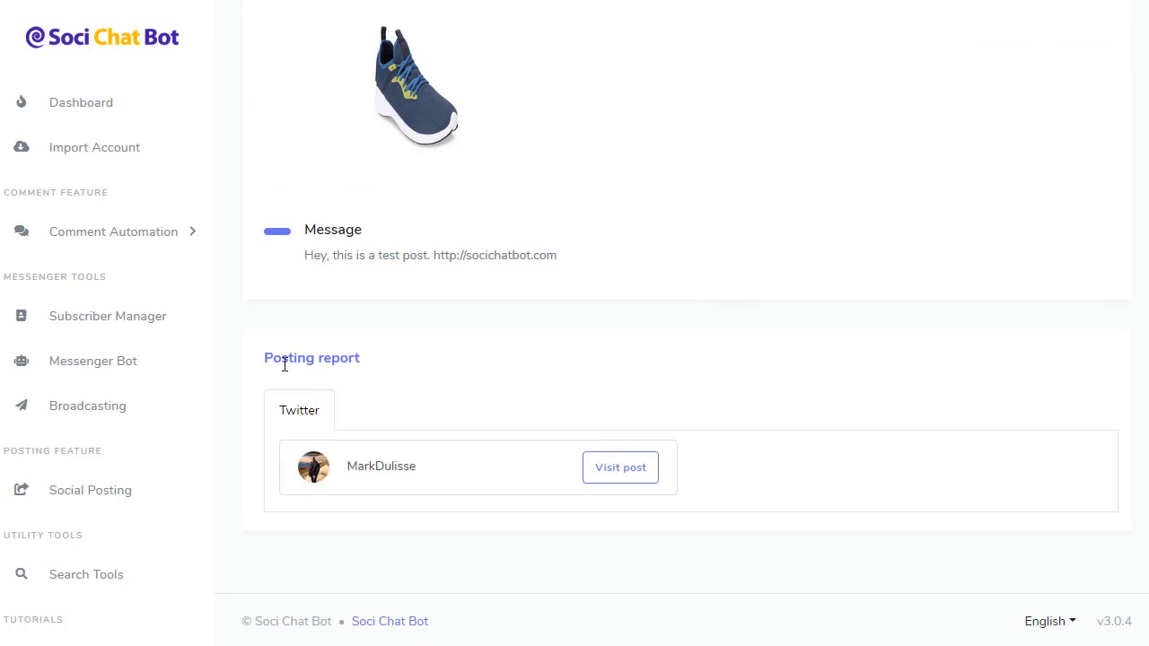
left_click_drag(284, 365, 333, 366)
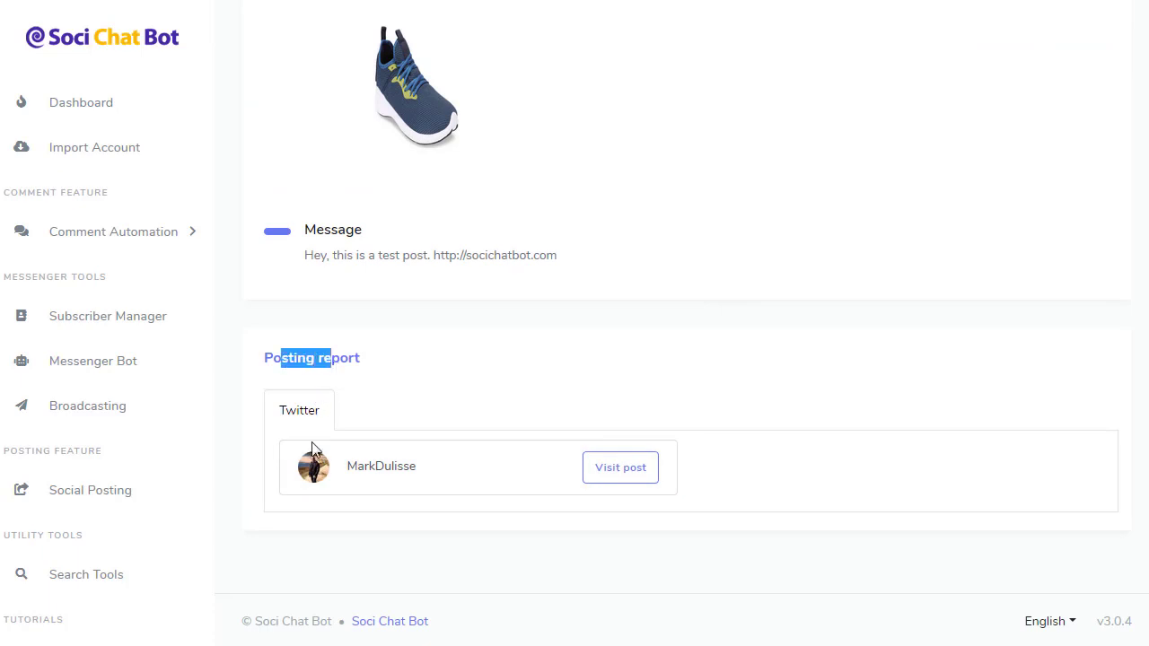
Visit the published sneaker-image tweet and delete it, confirming the deletion.
left_click(617, 475)
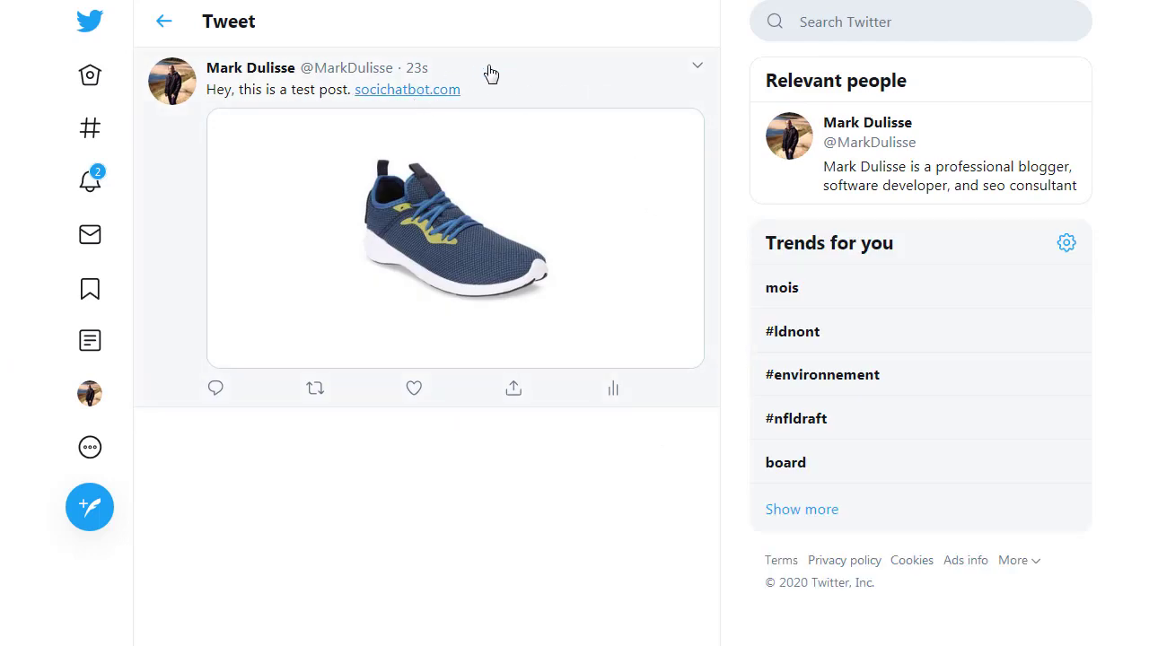
left_click(695, 70)
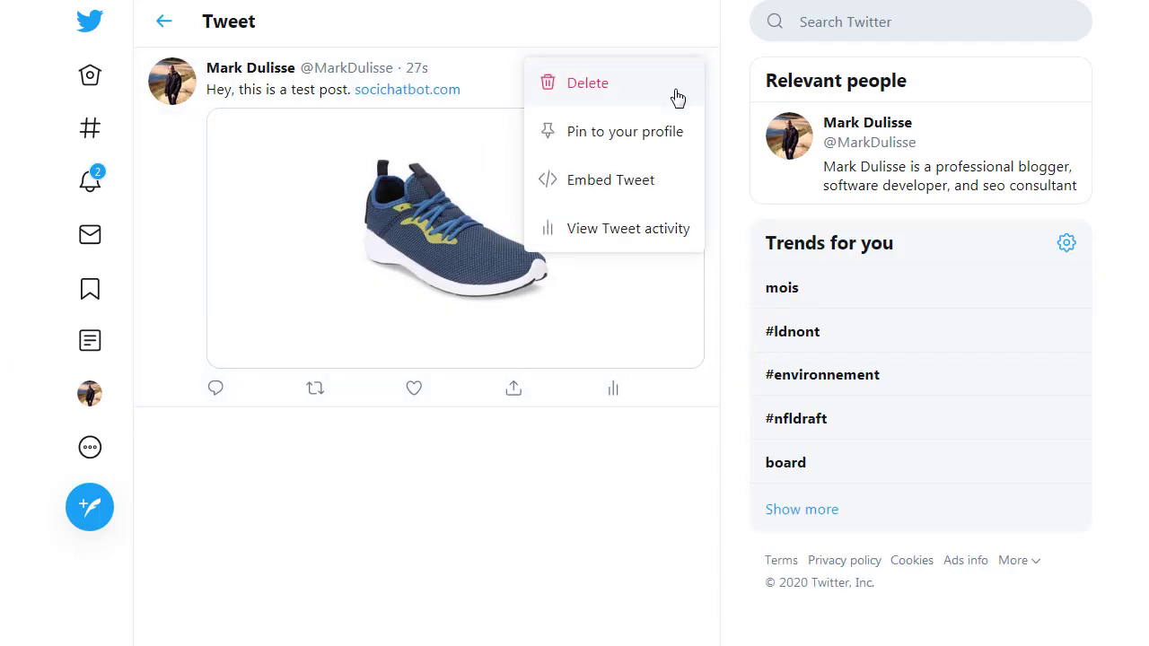
left_click(607, 84)
left_click(638, 391)
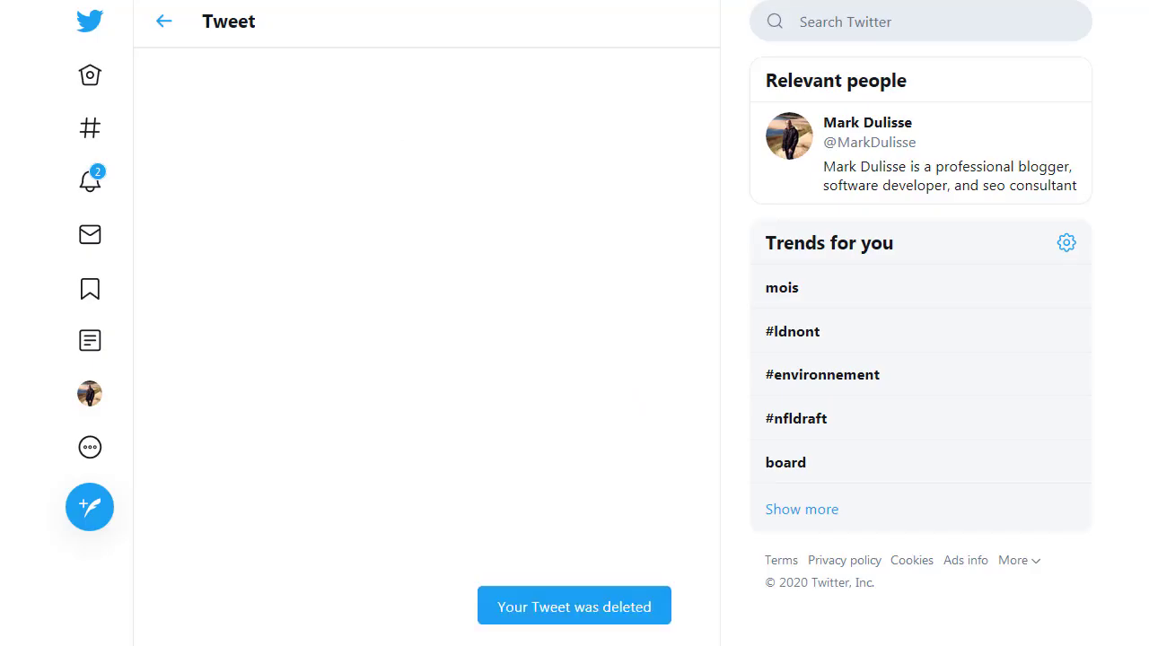
Close the Twitter tab and go to Social Posting's Search Tools.
key("ctrl+w")
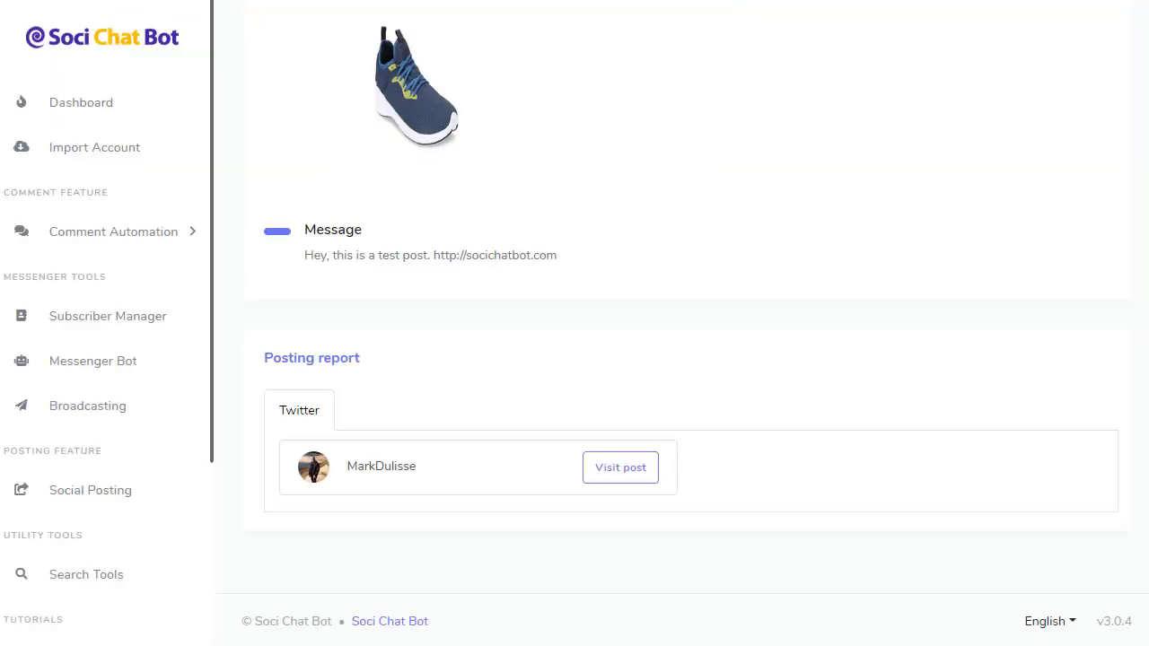
left_click(99, 492)
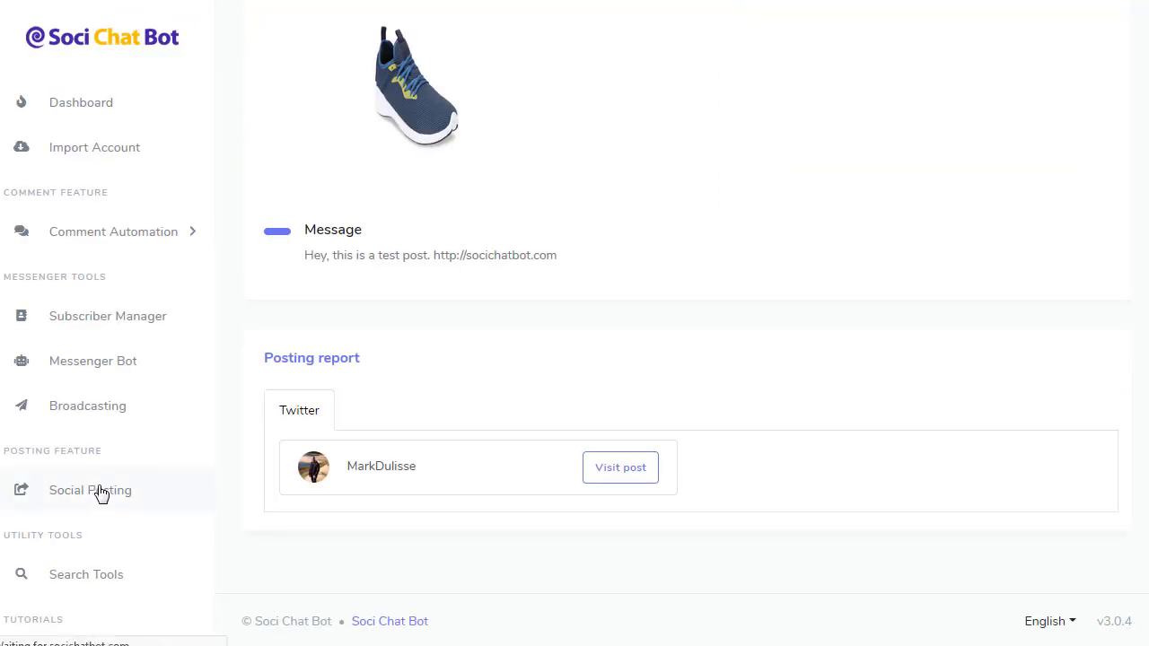
scroll(403, 154, "down", 2)
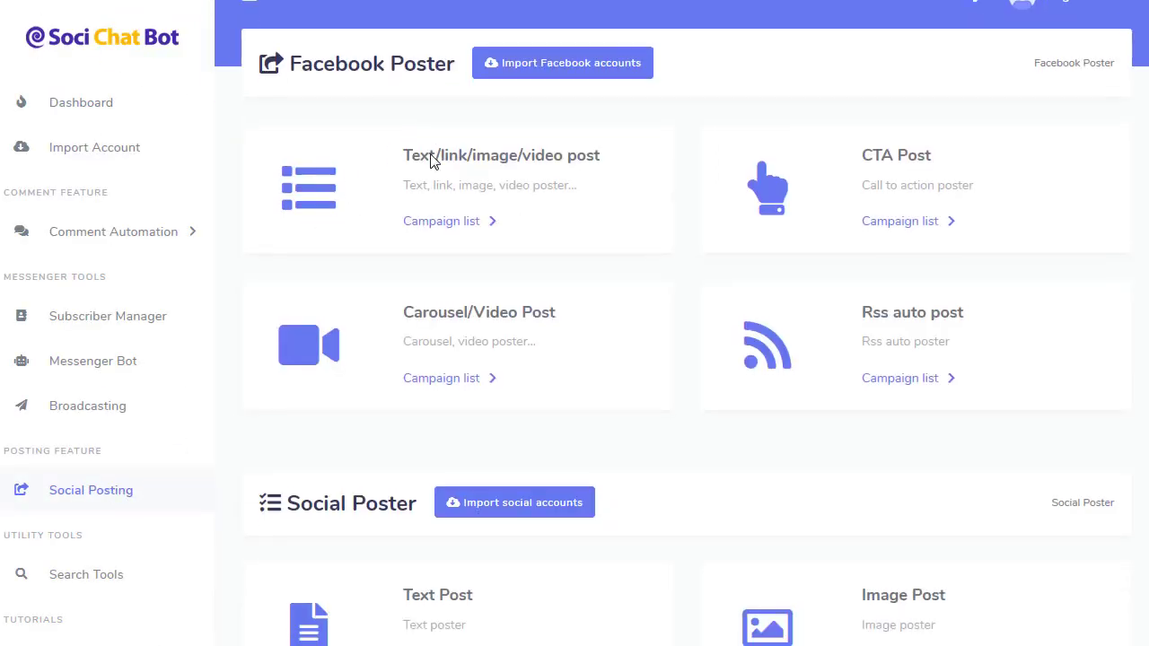
left_click(99, 575)
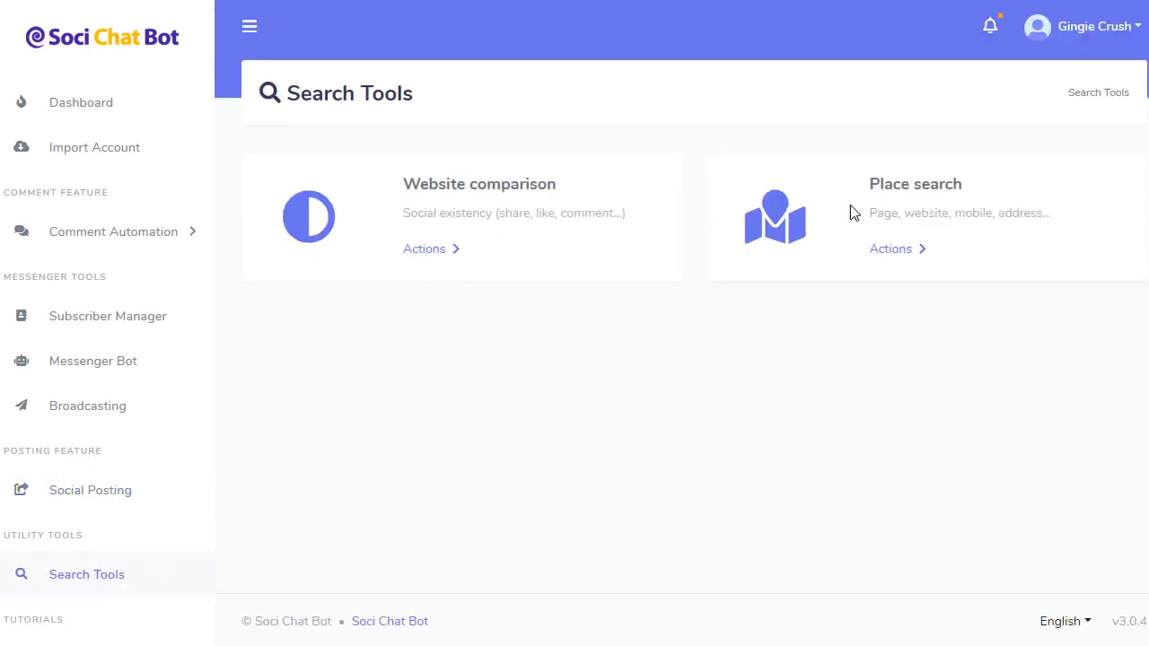
Open Place search and enter 'restaurant' as the keyword.
left_click(896, 252)
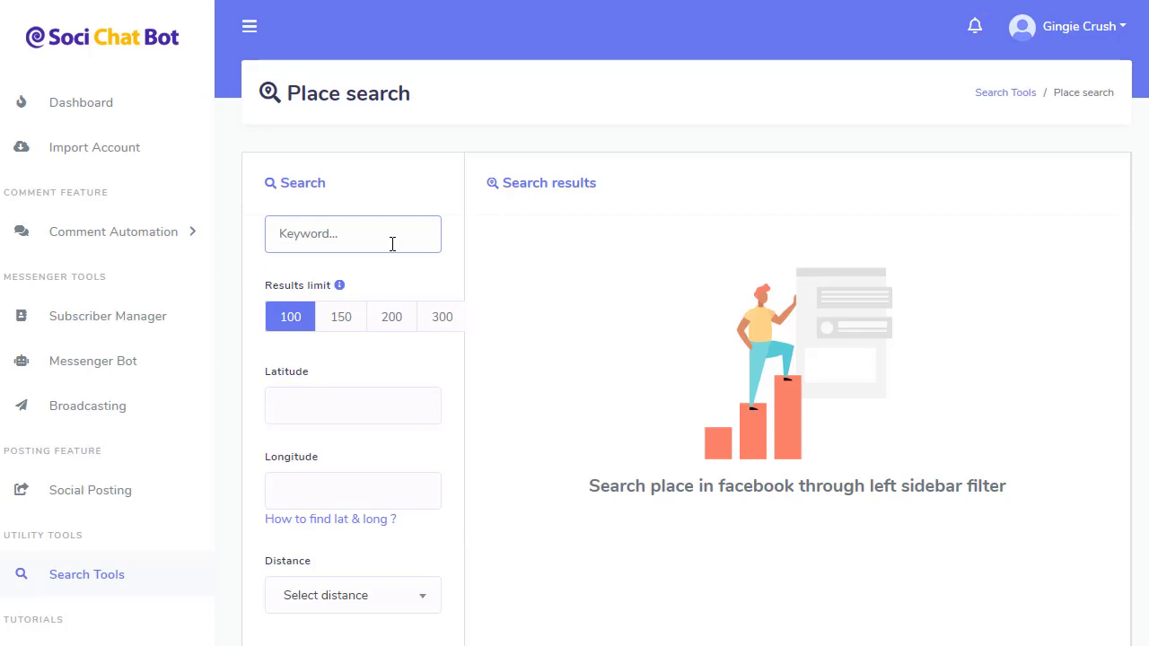
type("restaurant")
left_click(339, 401)
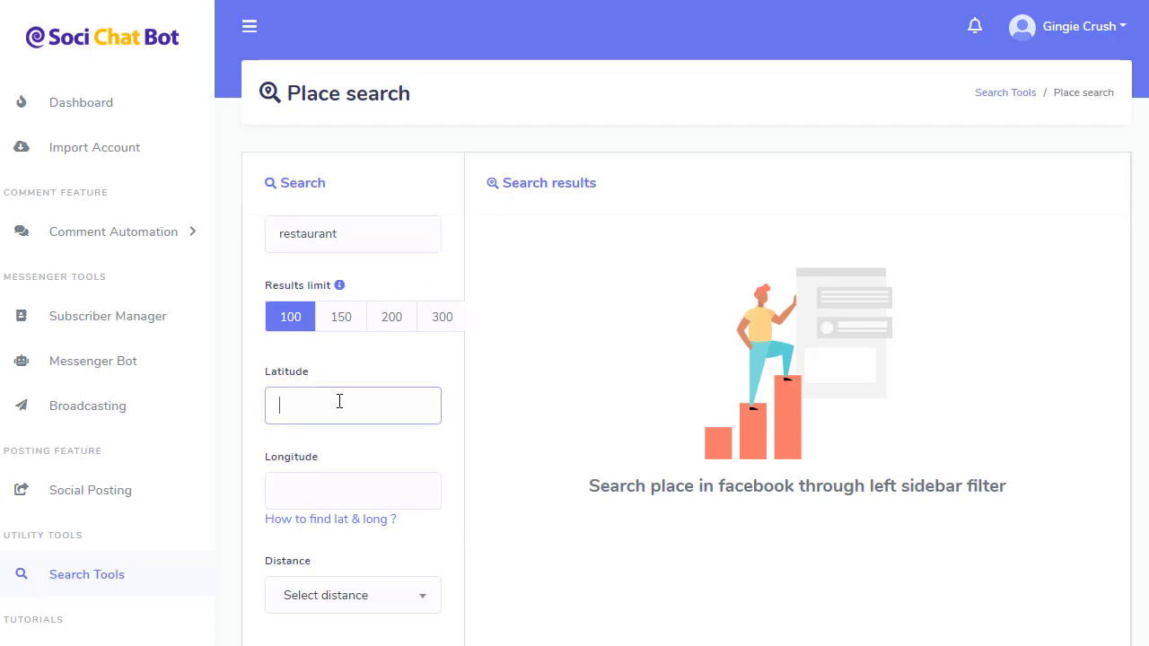
On LatLong.net, look up Charlottetown and select its latitude 46.238239 for copying.
left_click(327, 521)
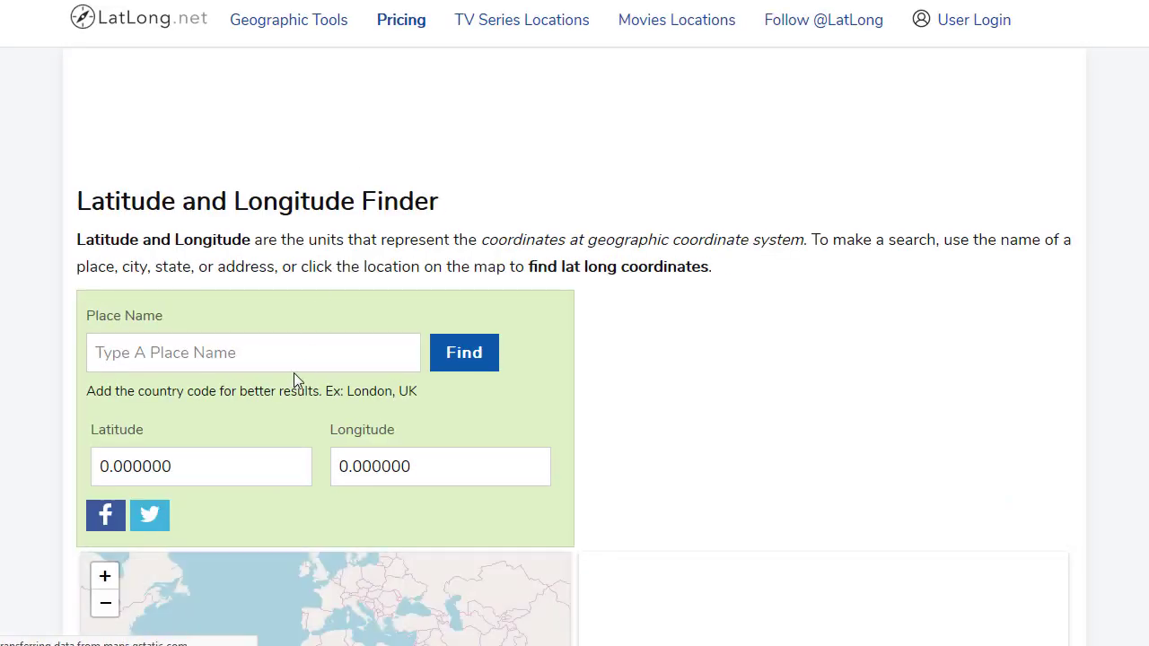
left_click(305, 351)
type("Charl")
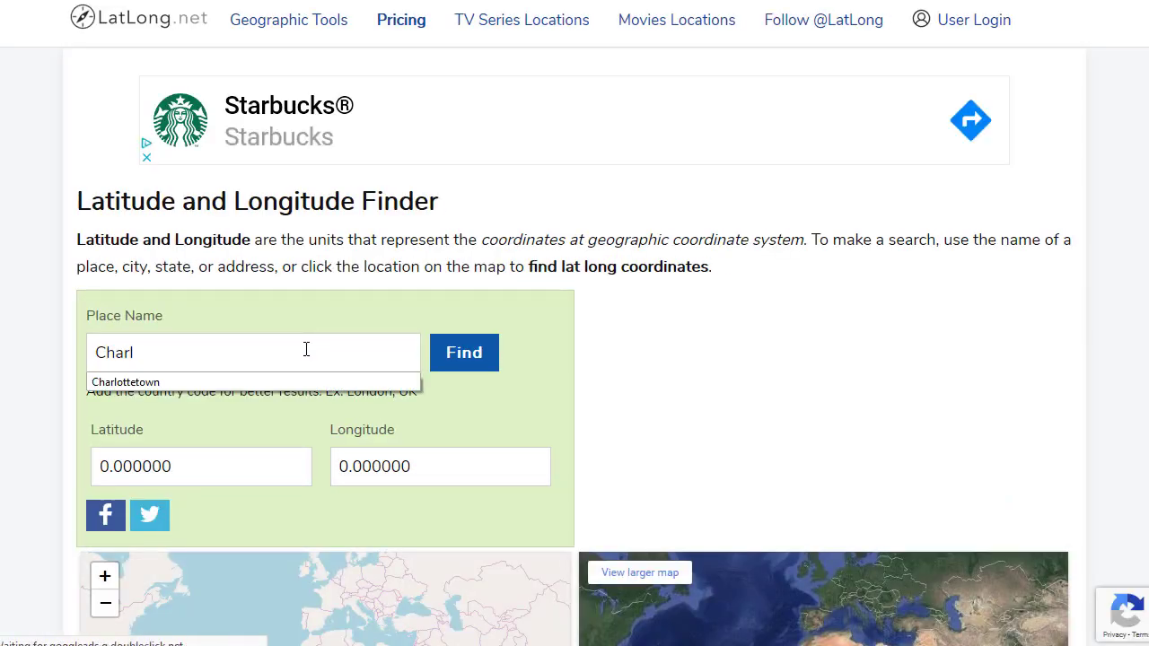
left_click(309, 382)
left_click(485, 350)
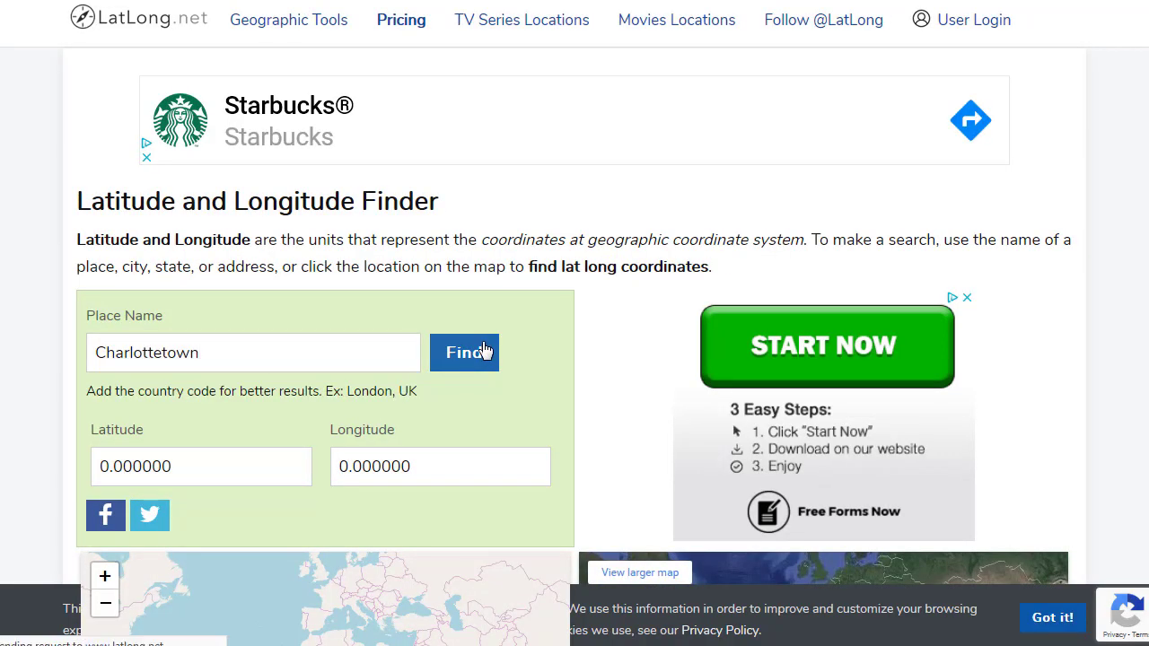
double_click(99, 465)
key("ctrl+c")
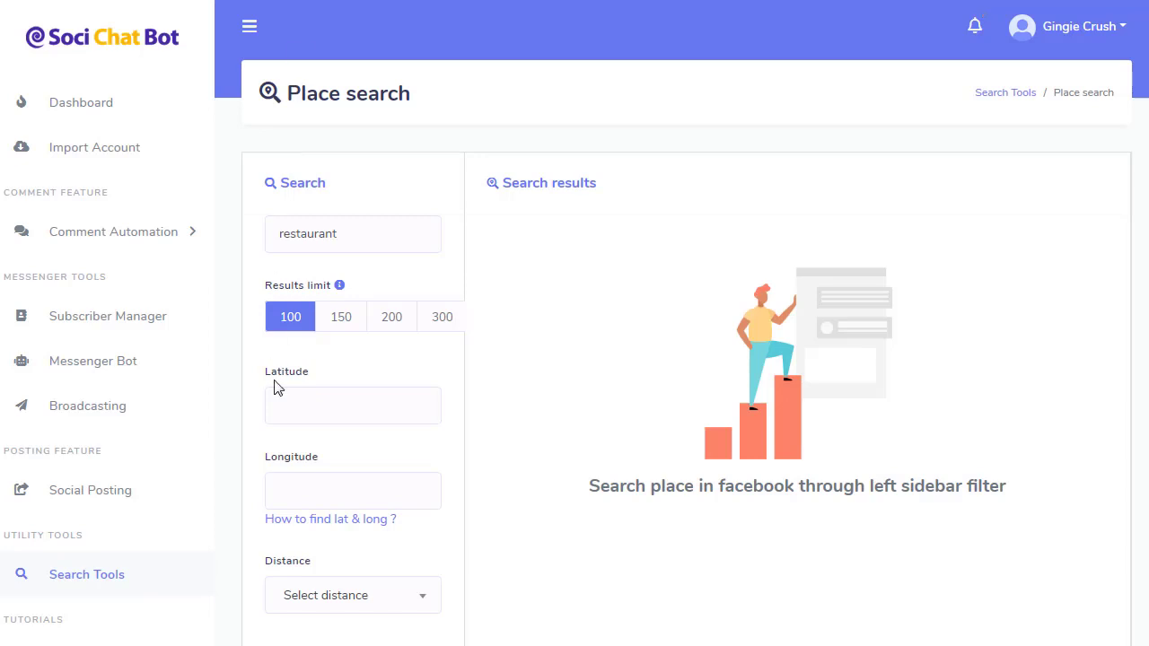
Paste latitude 46.238239 and longitude -63.131069 into the Place search fields.
left_click(297, 407)
key("ctrl+v")
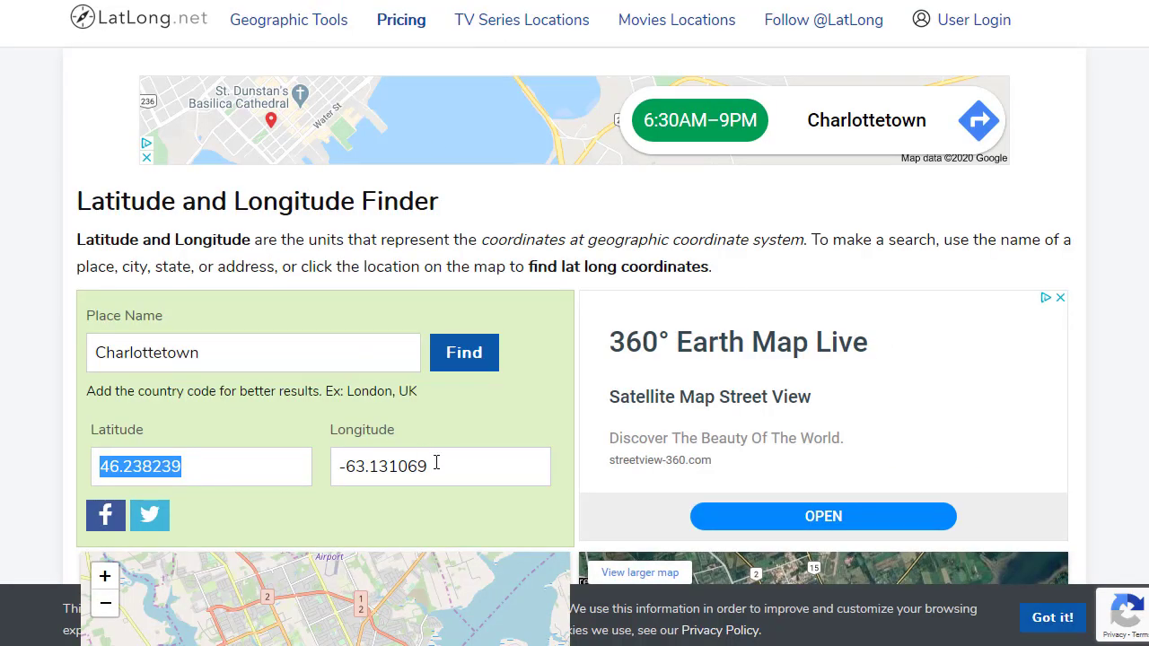
left_click_drag(436, 462, 320, 464)
key("ctrl+c")
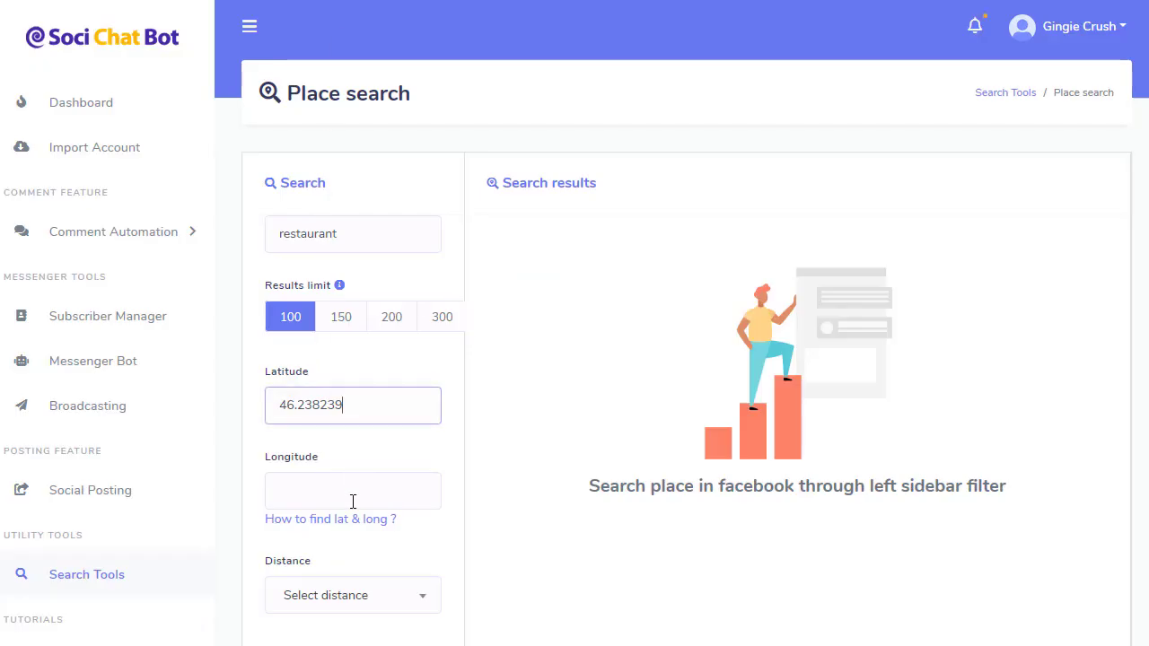
left_click(353, 499)
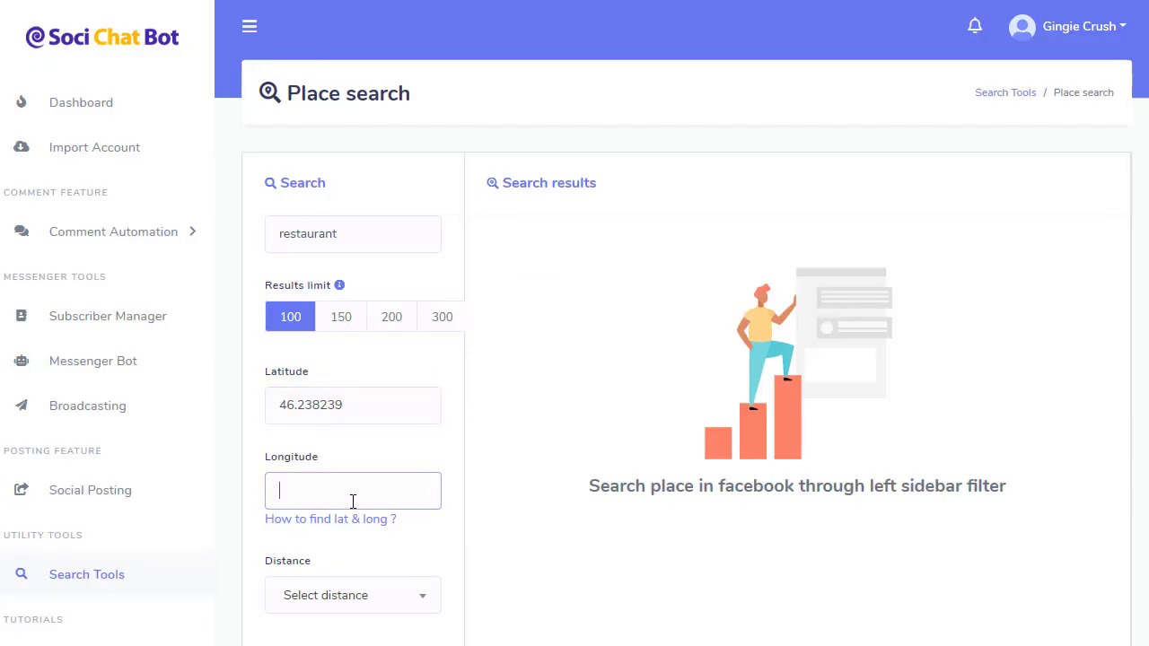
key("ctrl+v")
Set the search distance to 2000 m.
scroll(377, 458, "down", 2)
left_click(373, 431)
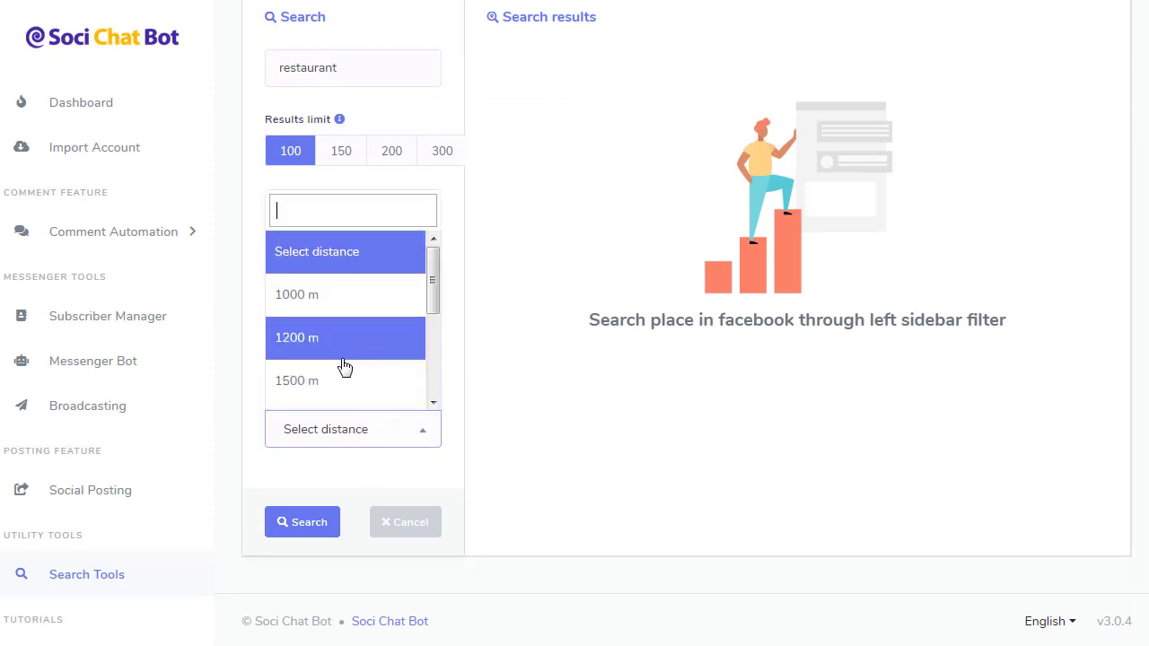
scroll(387, 367, "down", 4)
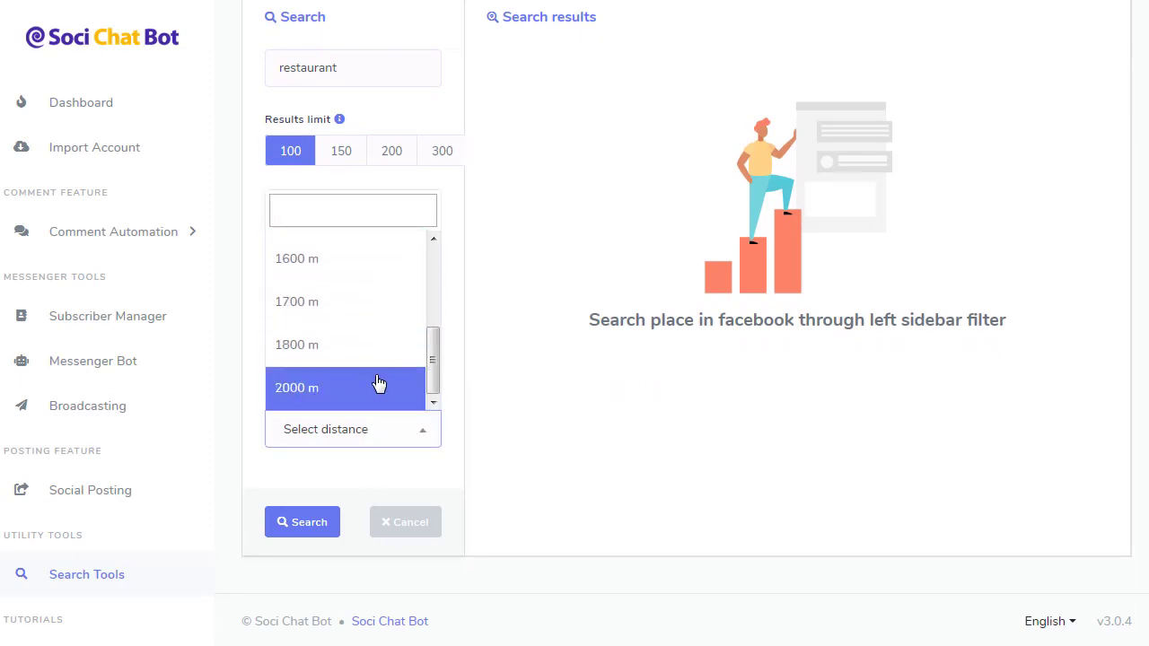
left_click(380, 387)
Run the place search and browse the 57 restaurant results.
left_click(287, 522)
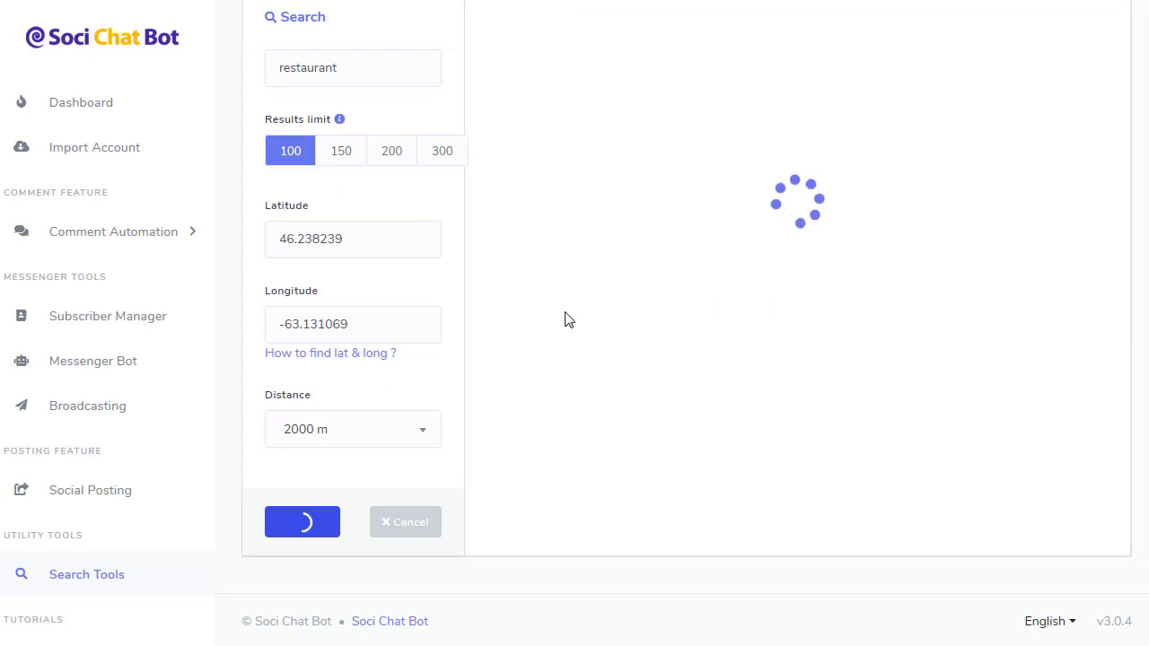
scroll(579, 286, "up", 2)
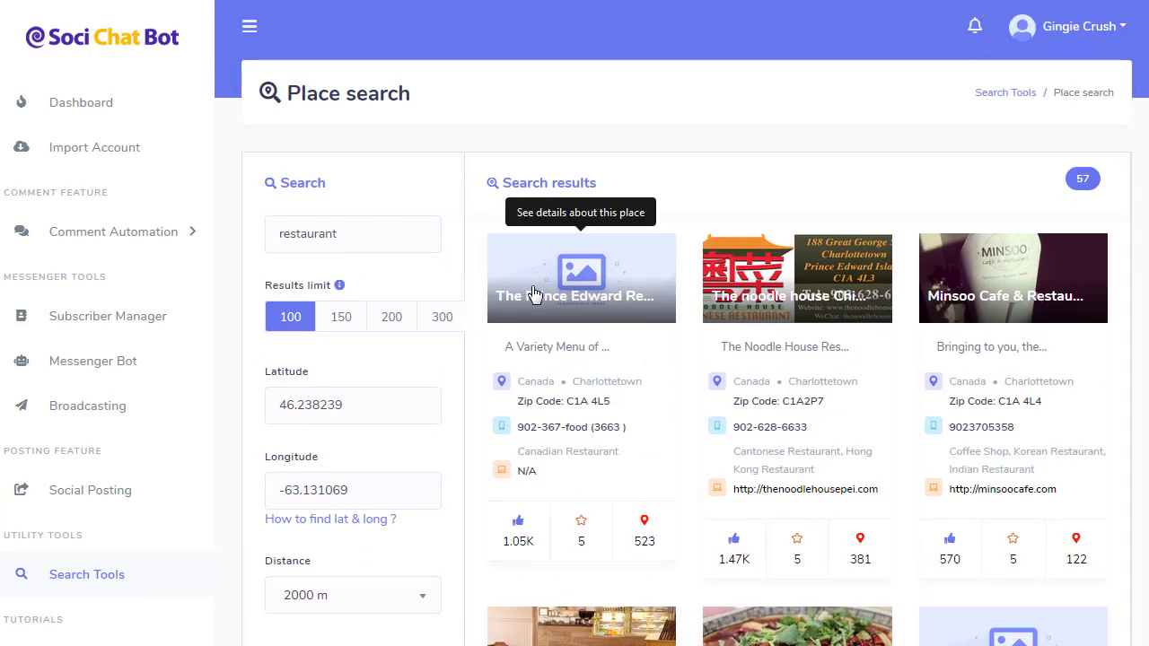
scroll(533, 292, "down", 1)
scroll(596, 296, "down", 1)
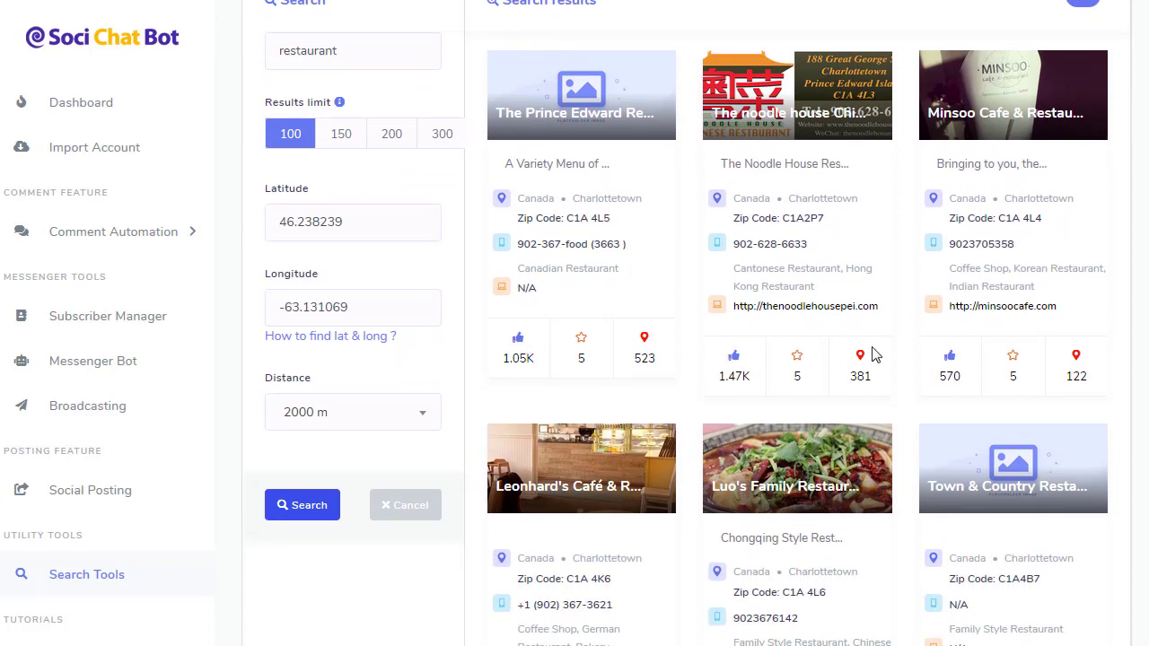
scroll(834, 305, "down", 2)
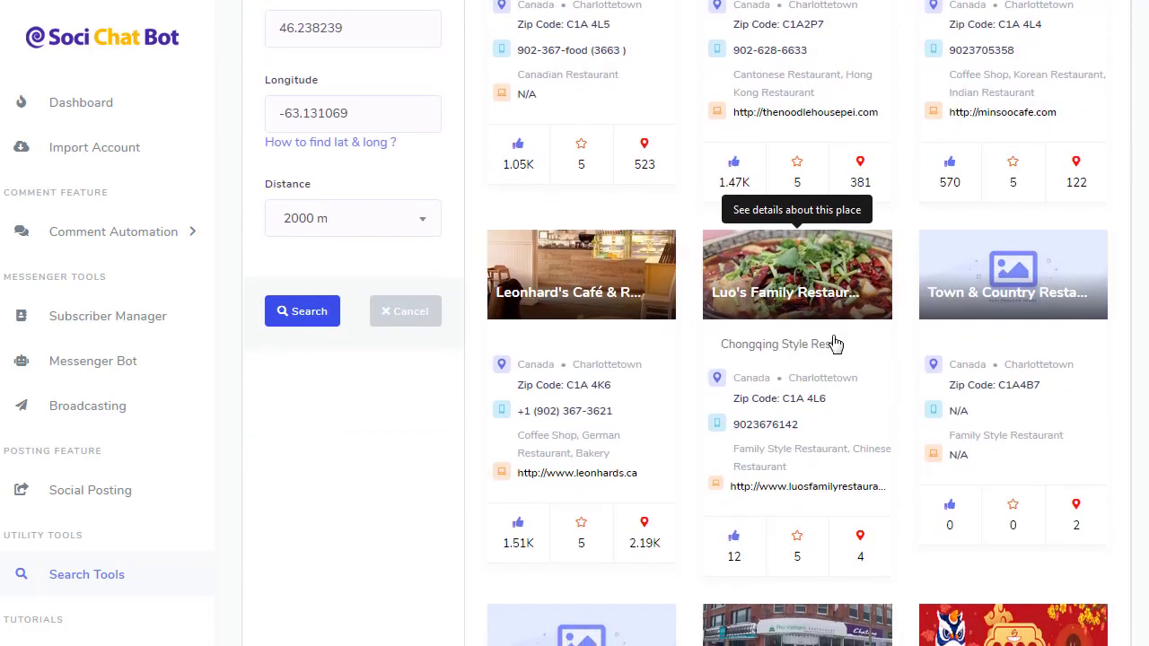
scroll(808, 385, "down", 2)
scroll(616, 462, "up", 1)
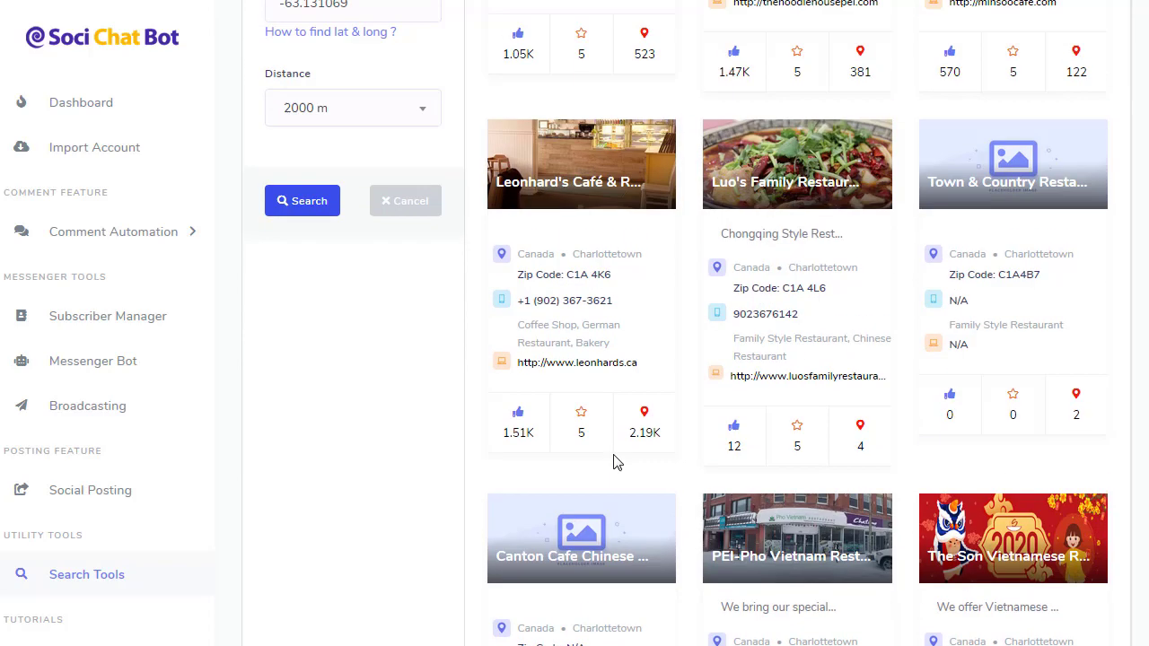
scroll(616, 462, "up", 4)
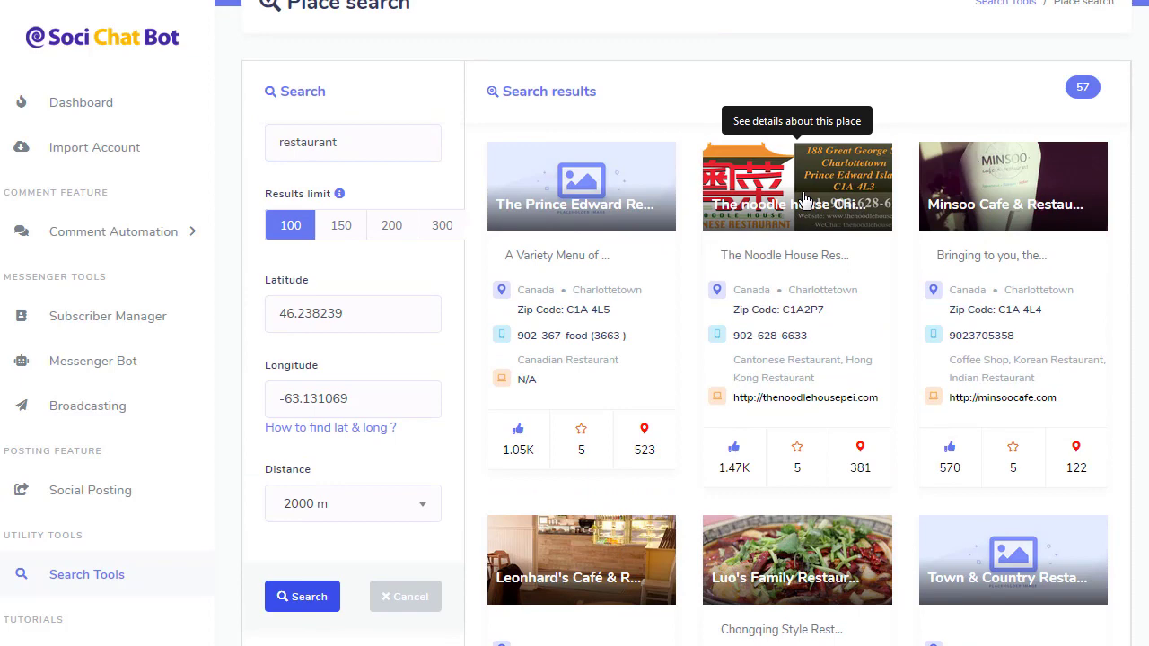
Open The noodle house Chinese Restaurant's details and select its people-like-this text.
left_click(797, 193)
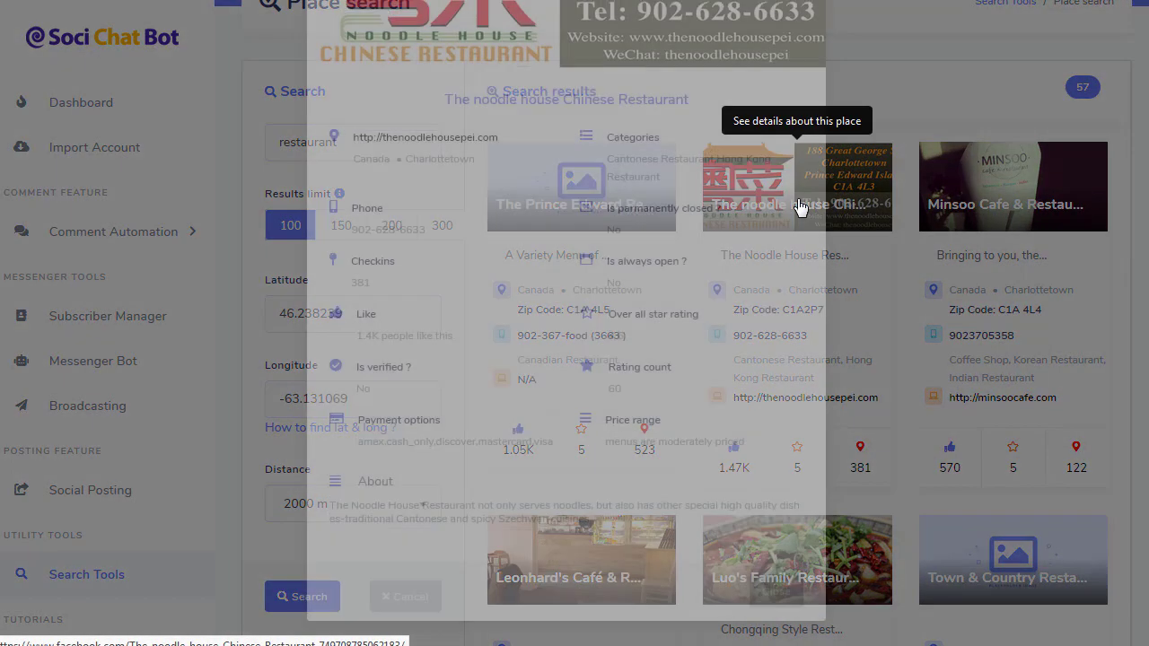
scroll(537, 246, "down", 2)
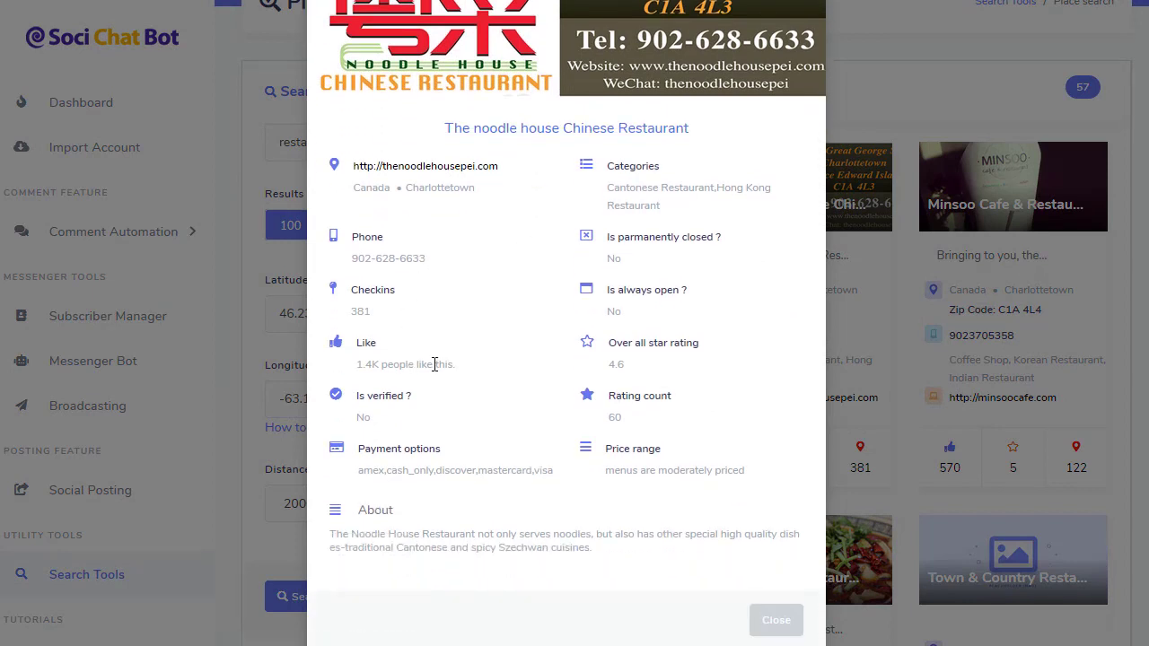
left_click_drag(449, 365, 388, 365)
left_click_drag(460, 366, 397, 368)
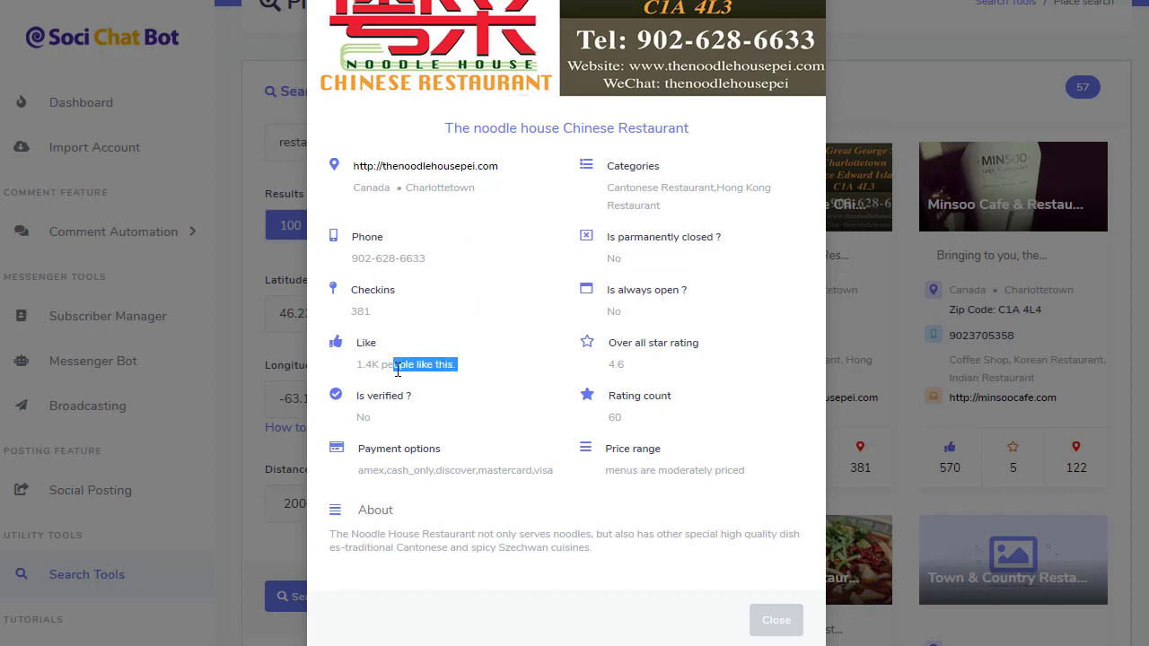
Open The noodle house Chinese Restaurant's Facebook page and scroll through it.
left_click(564, 131)
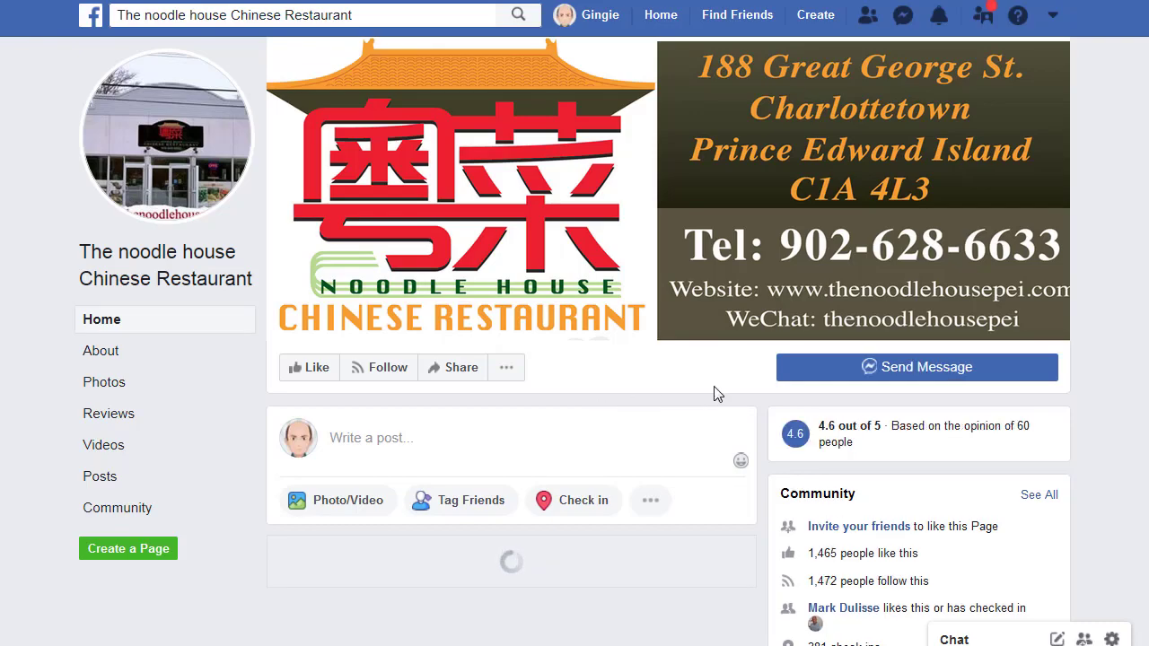
scroll(718, 398, "down", 3)
scroll(619, 375, "down", 15)
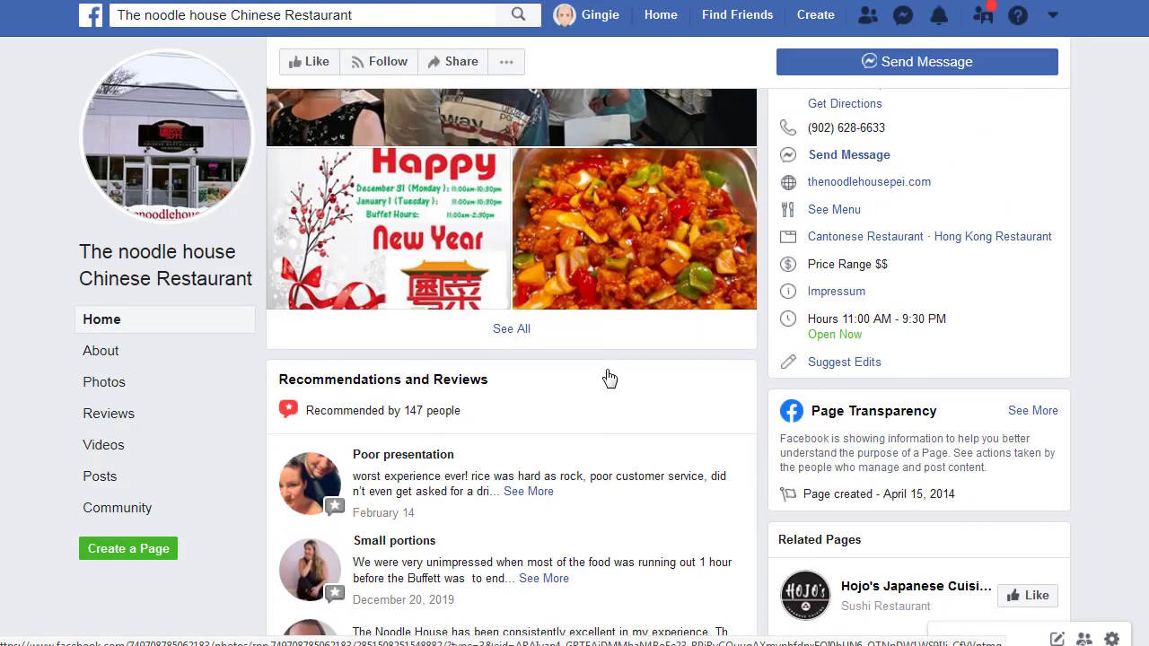
scroll(607, 375, "down", 3)
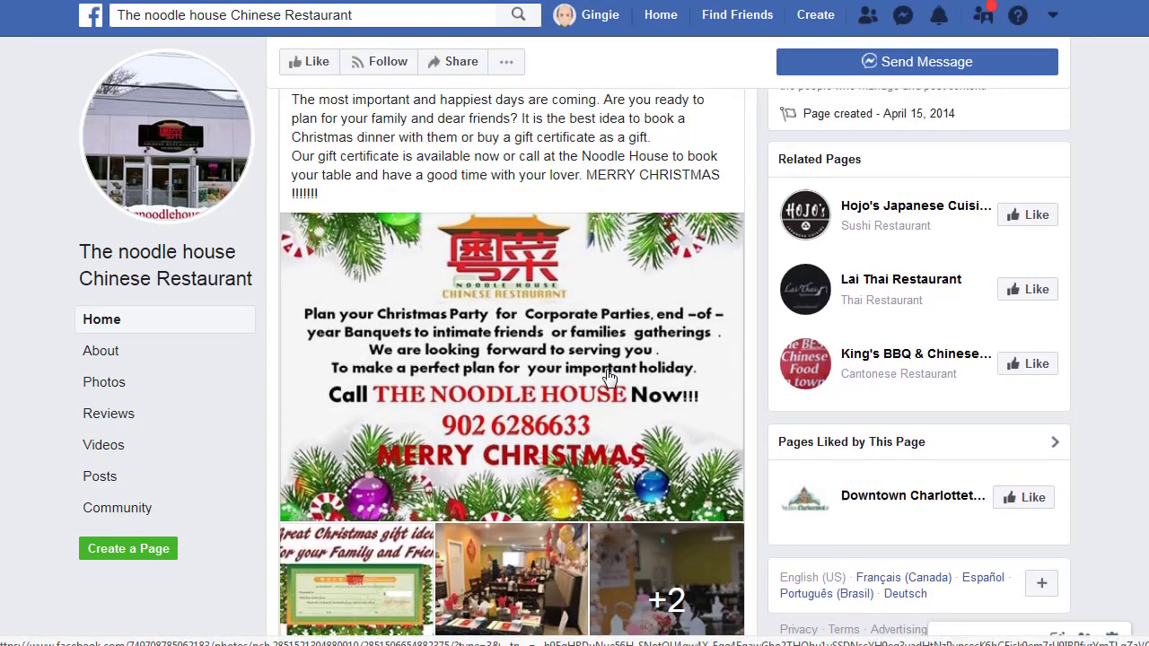
scroll(554, 316, "up", 3)
scroll(554, 316, "down", 9)
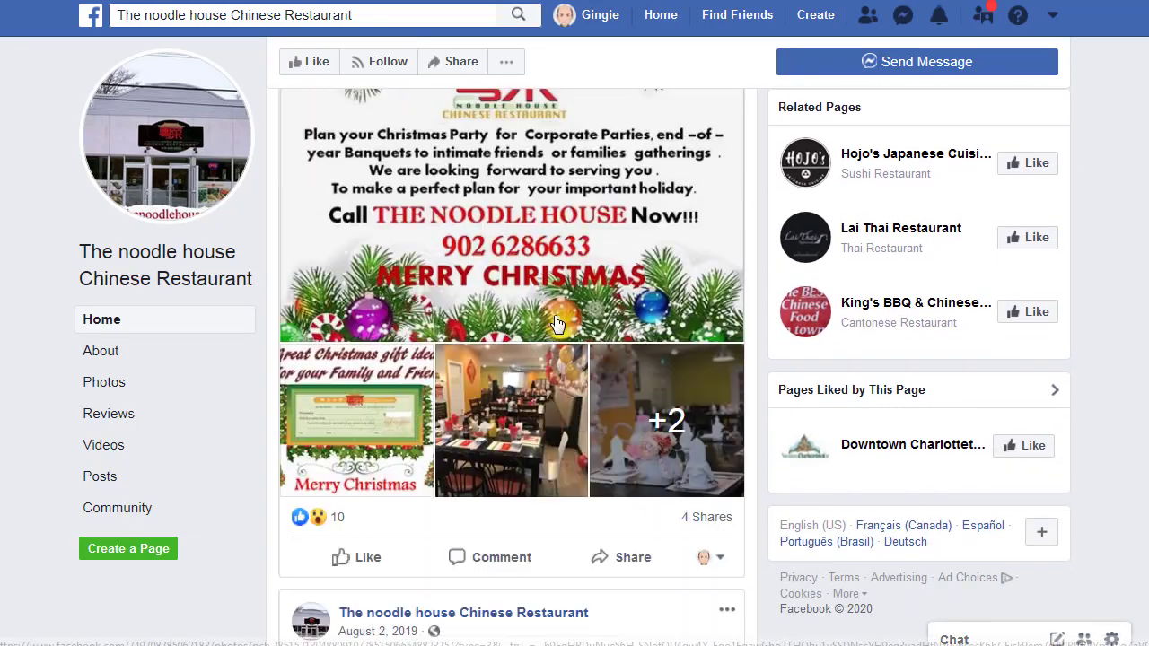
scroll(512, 251, "up", 14)
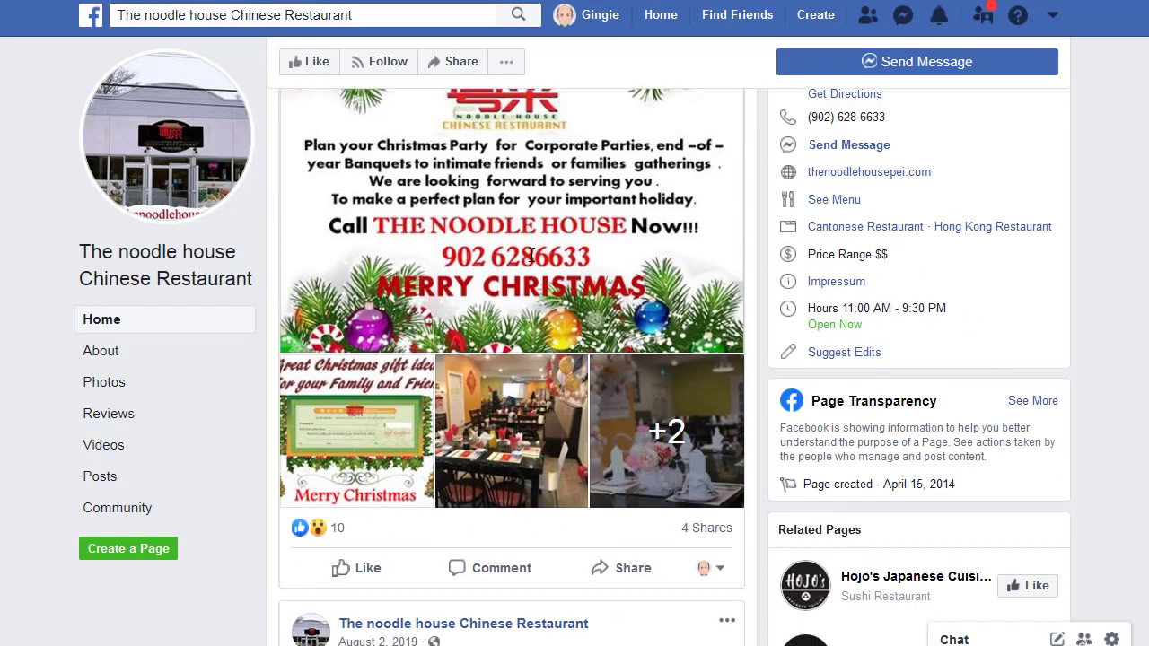
scroll(557, 274, "up", 5)
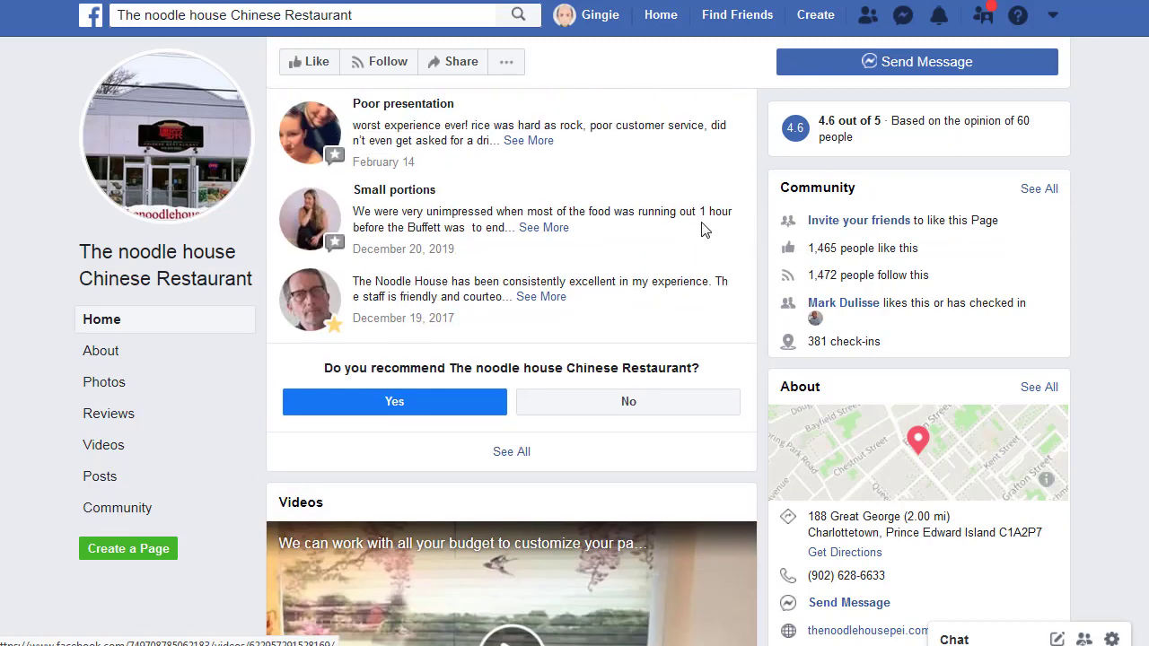
Send the restaurant 'Can I see a menu?' via Messenger, then close the chat.
left_click(933, 68)
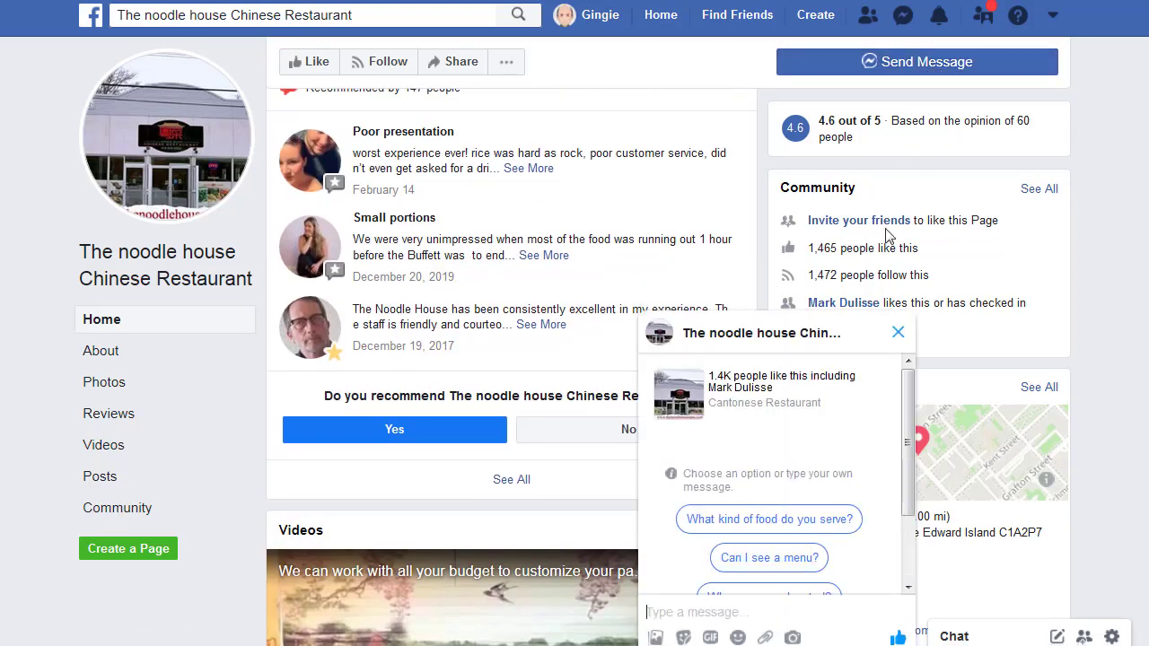
left_click_drag(909, 445, 908, 495)
left_click(773, 492)
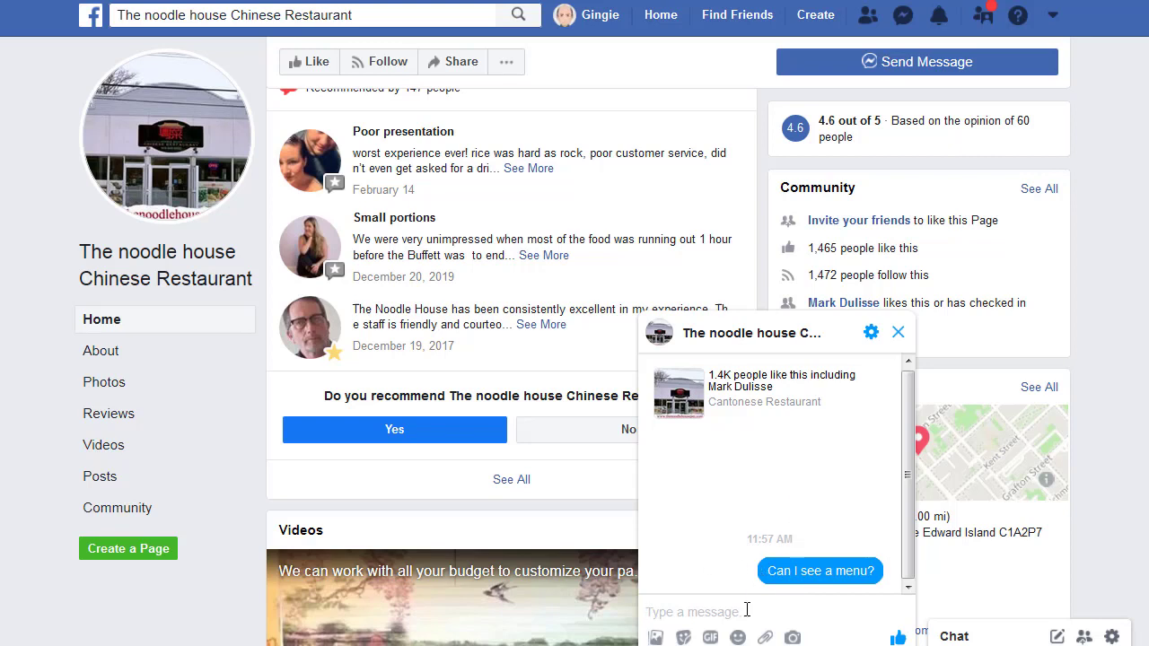
left_click(898, 332)
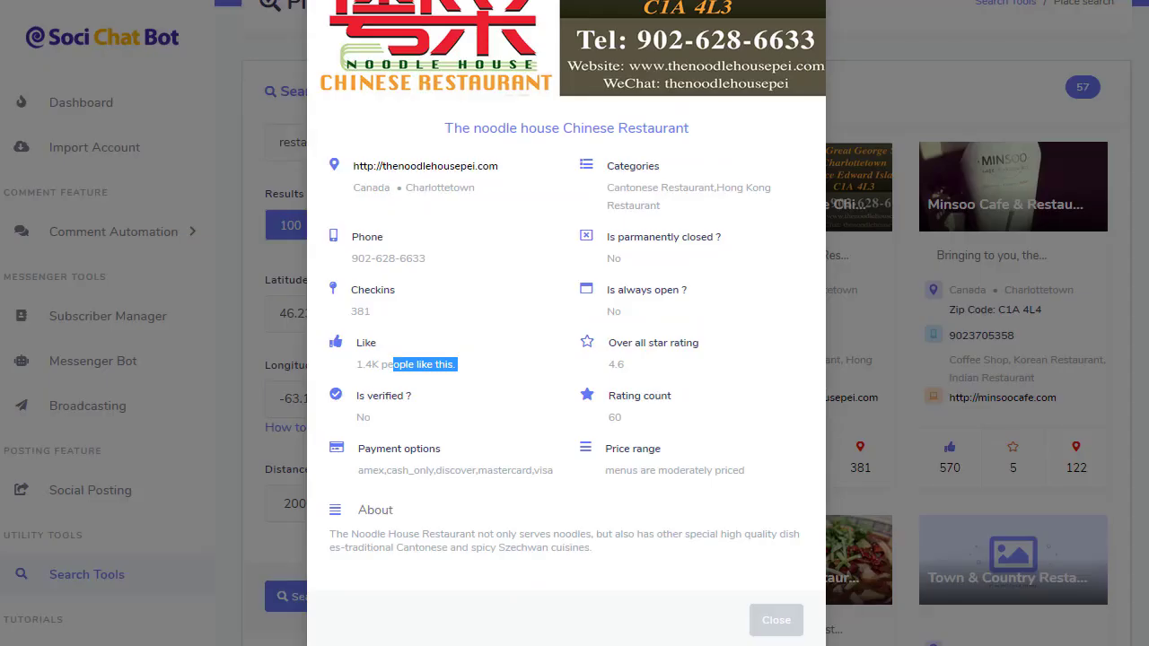
Select the restaurant's phone number, then close the details window.
left_click_drag(428, 259, 366, 258)
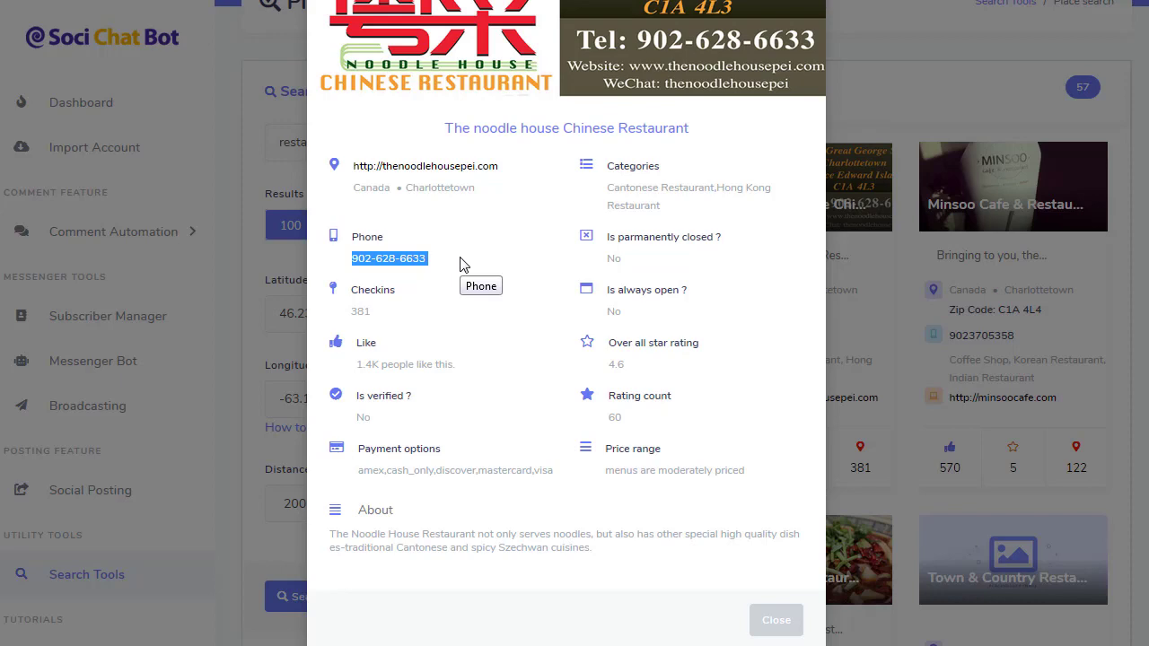
scroll(460, 263, "up", 2)
scroll(460, 263, "down", 2)
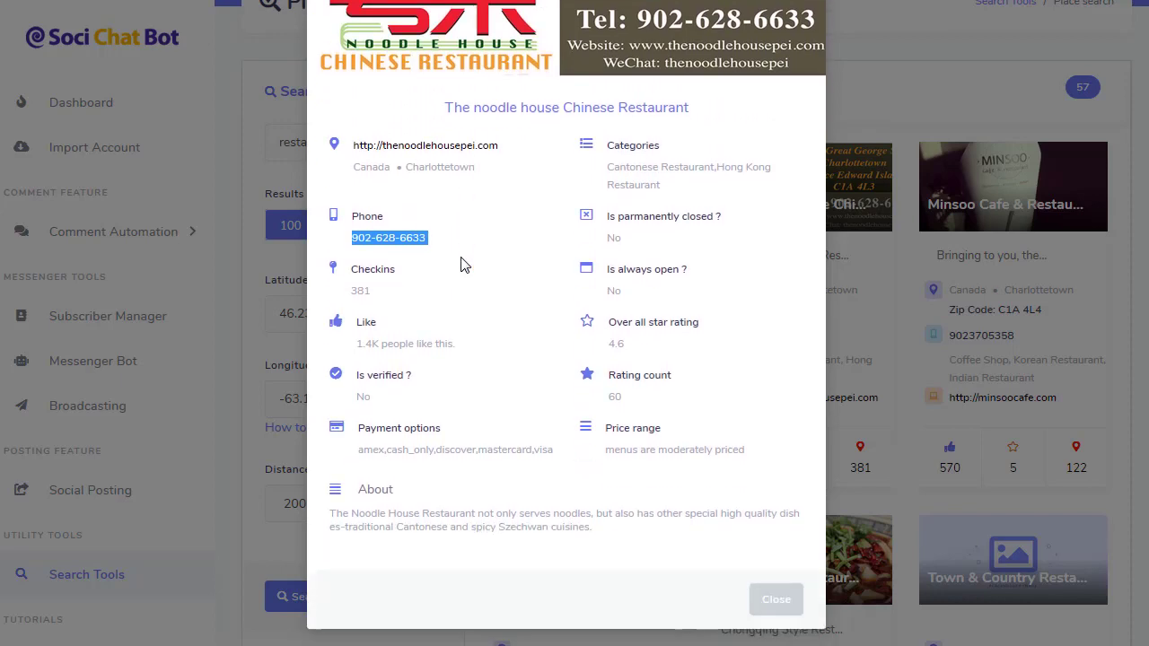
scroll(865, 49, "up", 2)
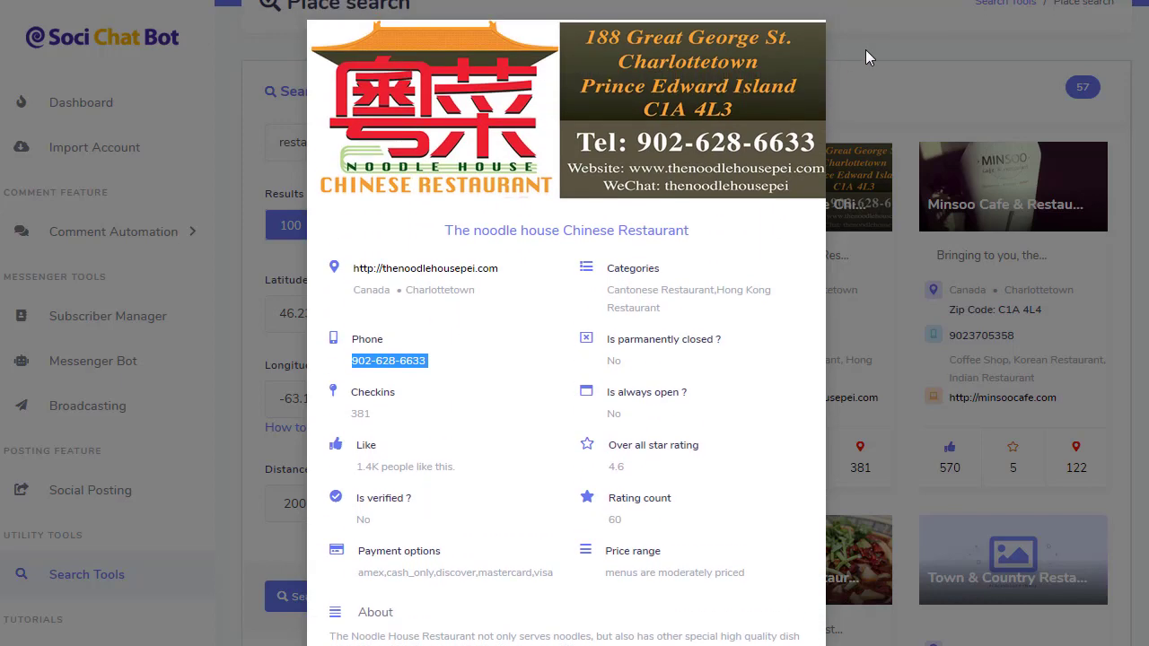
left_click(917, 41)
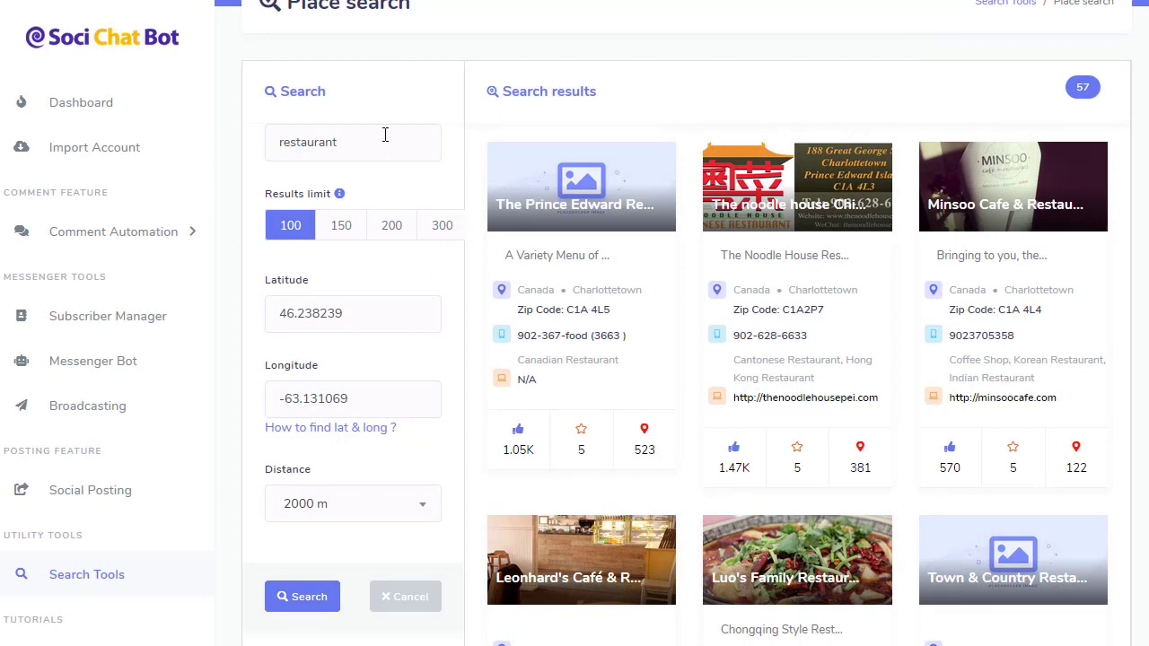
Scroll the results and return to the Search Tools overview via the breadcrumb.
scroll(500, 80, "up", 2)
scroll(500, 121, "down", 4)
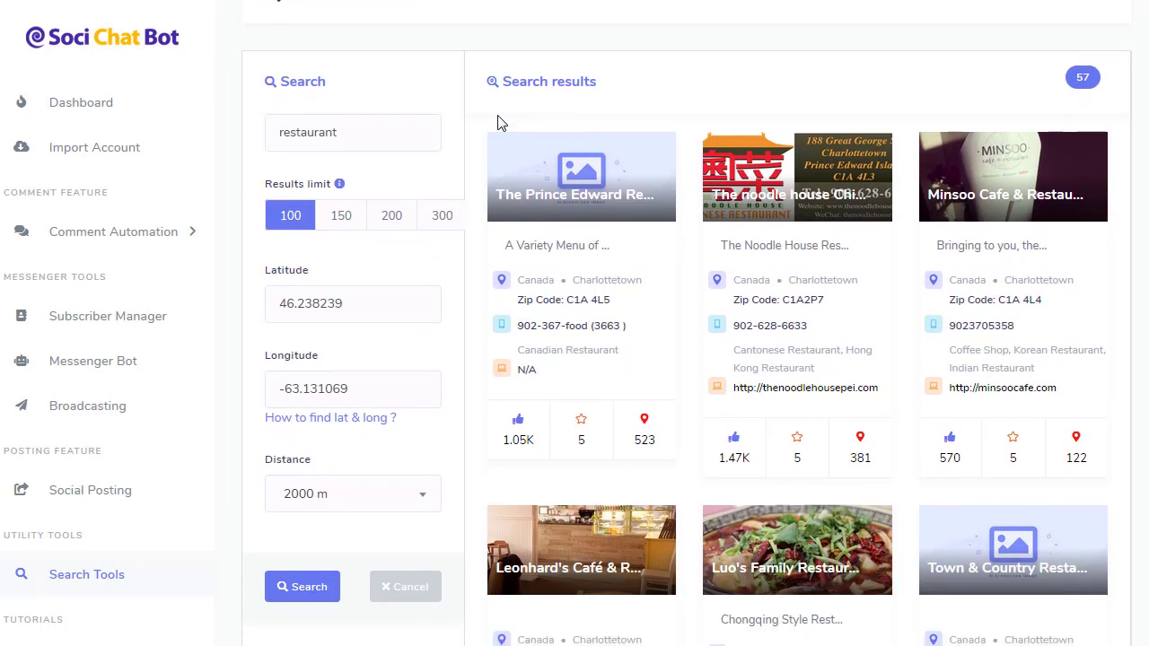
scroll(426, 189, "up", 2)
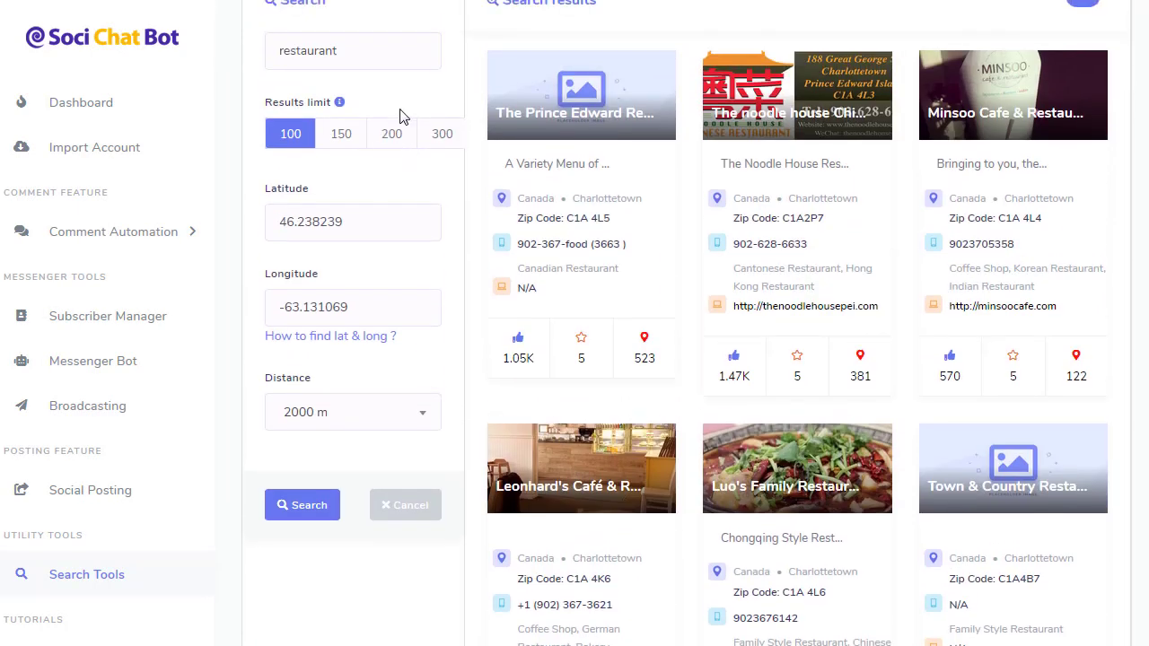
scroll(403, 116, "up", 2)
scroll(403, 116, "up", 1)
left_click(1001, 95)
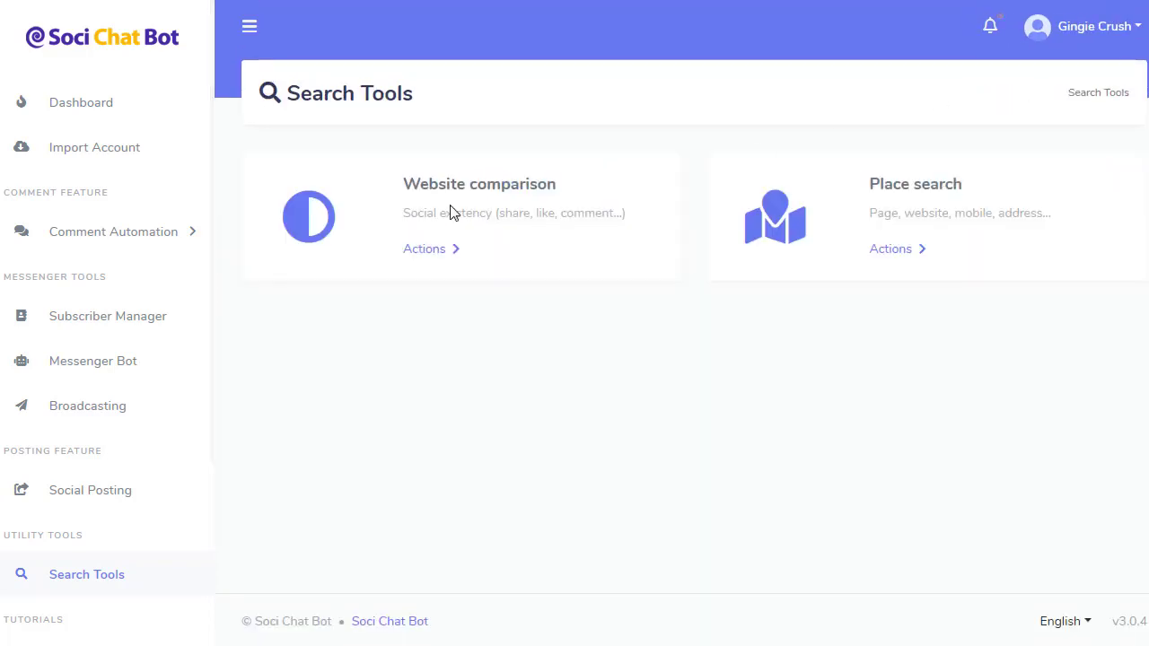
left_click(426, 255)
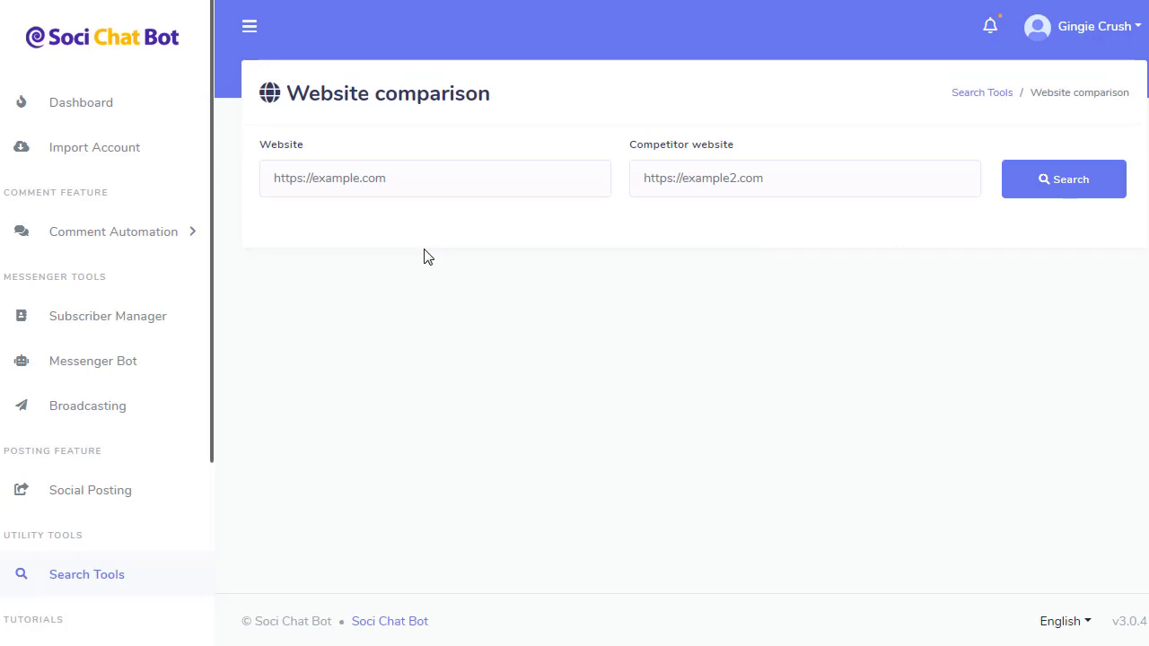
left_click(442, 182)
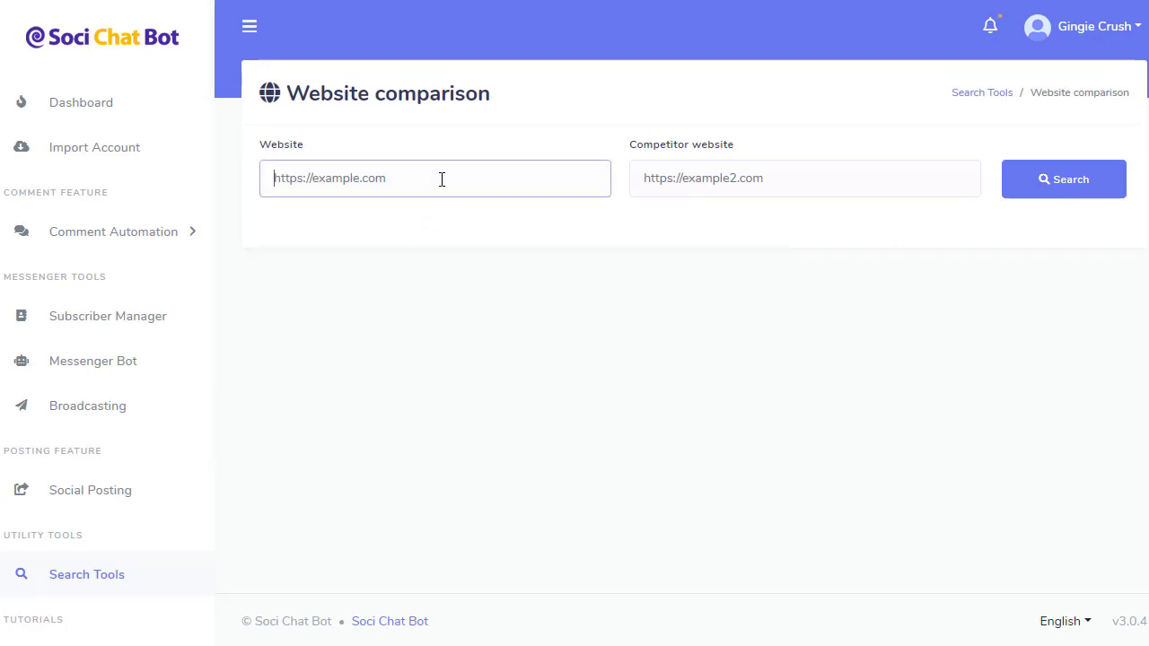
type("https://donaldjtrump.com")
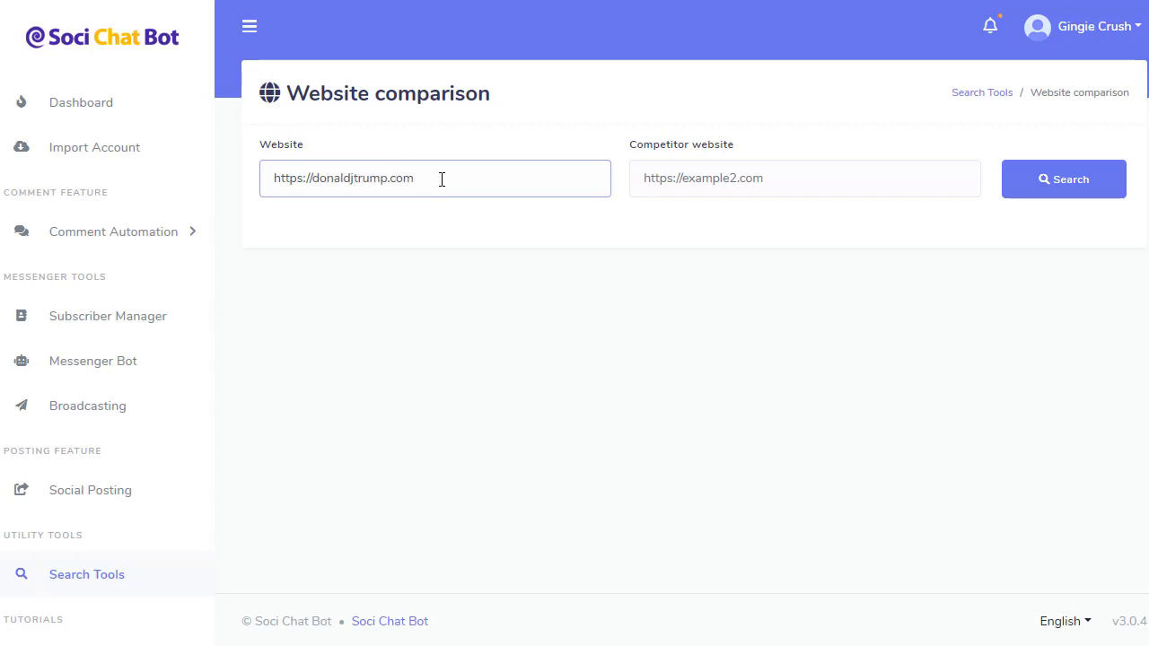
left_click(684, 175)
type("https://berniesanders.com")
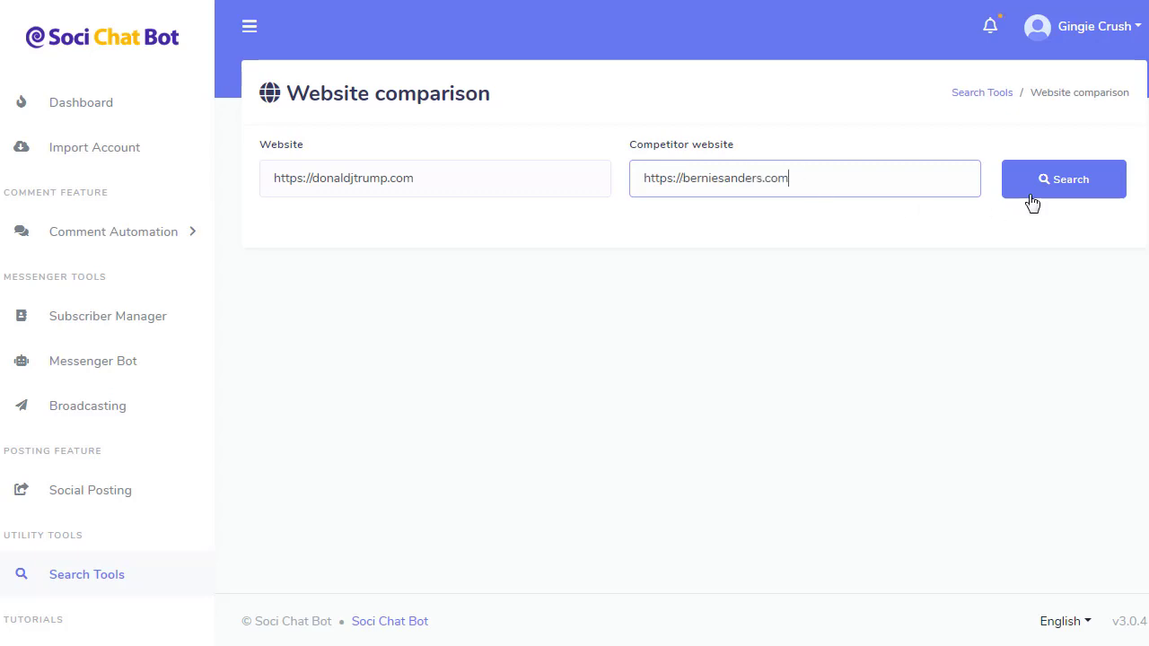
Run the website comparison between donaldjtrump.com and berniesanders.com and skim the results.
left_click(1041, 184)
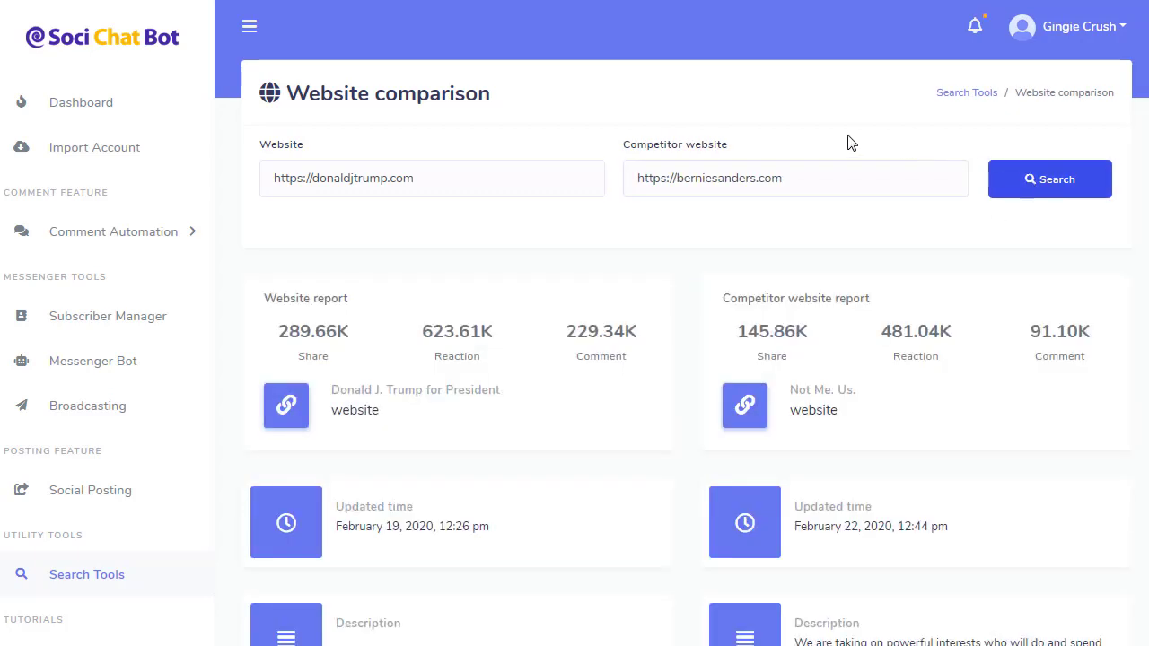
scroll(847, 141, "down", 2)
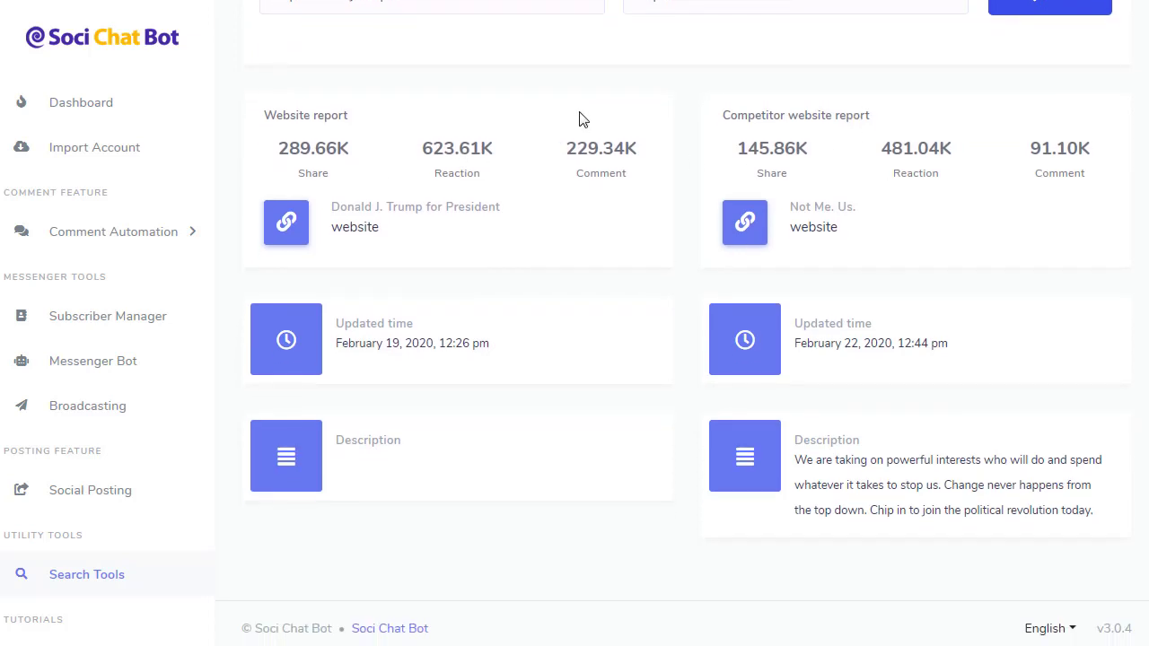
scroll(580, 118, "up", 1)
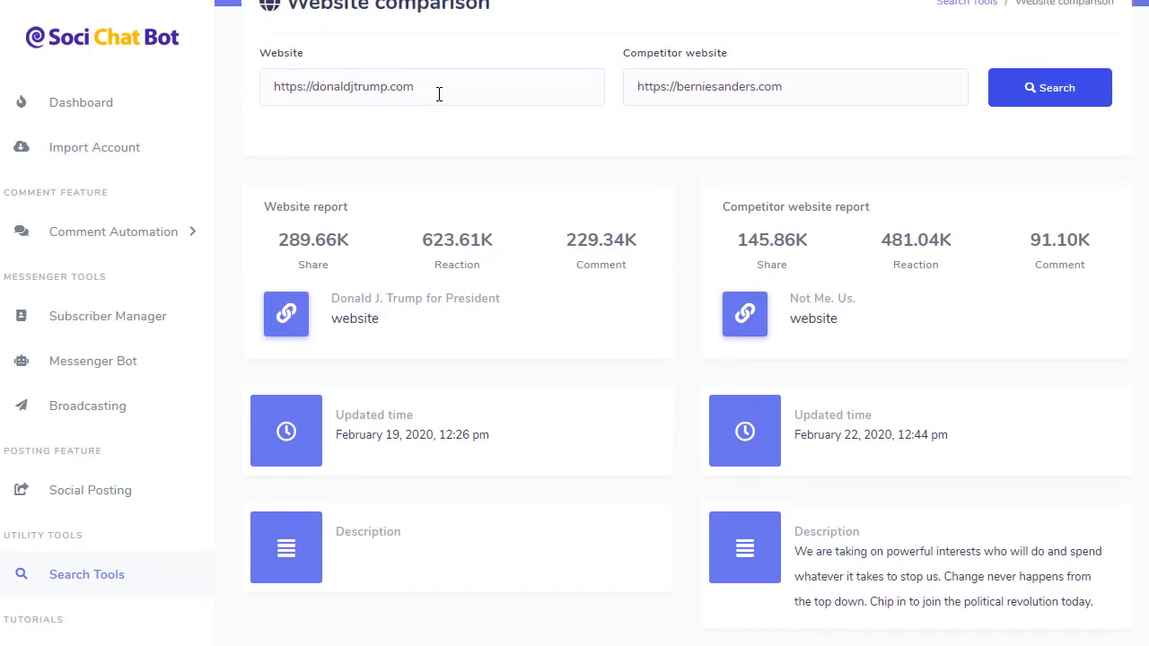
Highlight both website domains, then scroll through the share, reaction and comment report cards.
left_click(408, 88)
left_click_drag(408, 89, 306, 91)
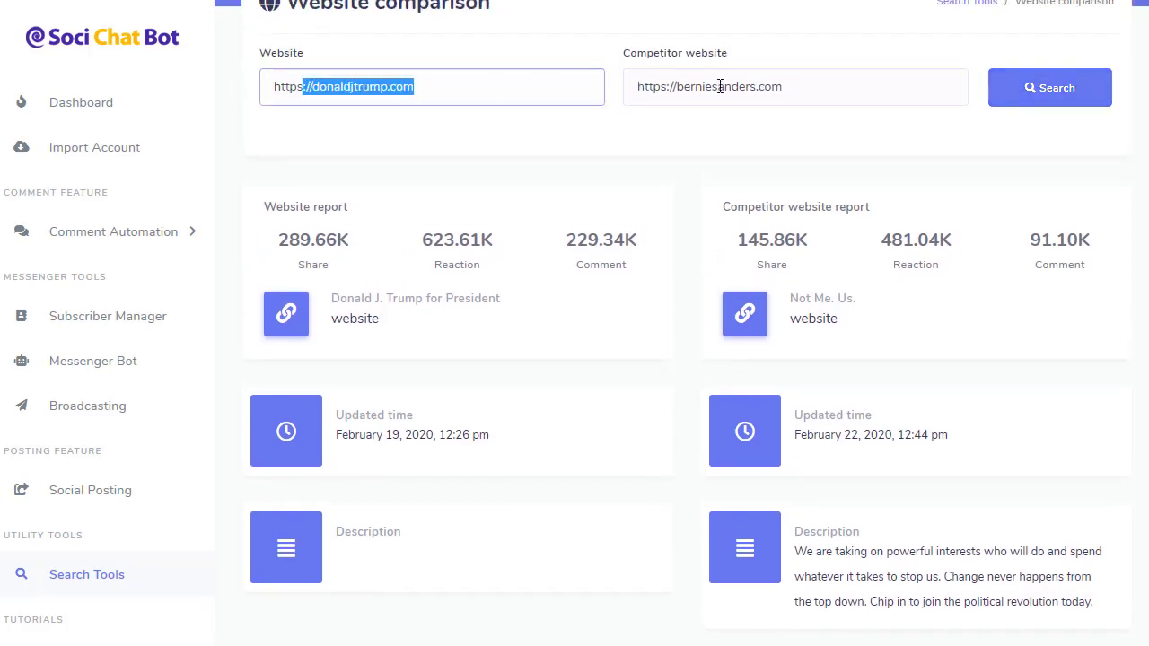
left_click_drag(792, 84, 677, 85)
left_click(595, 141)
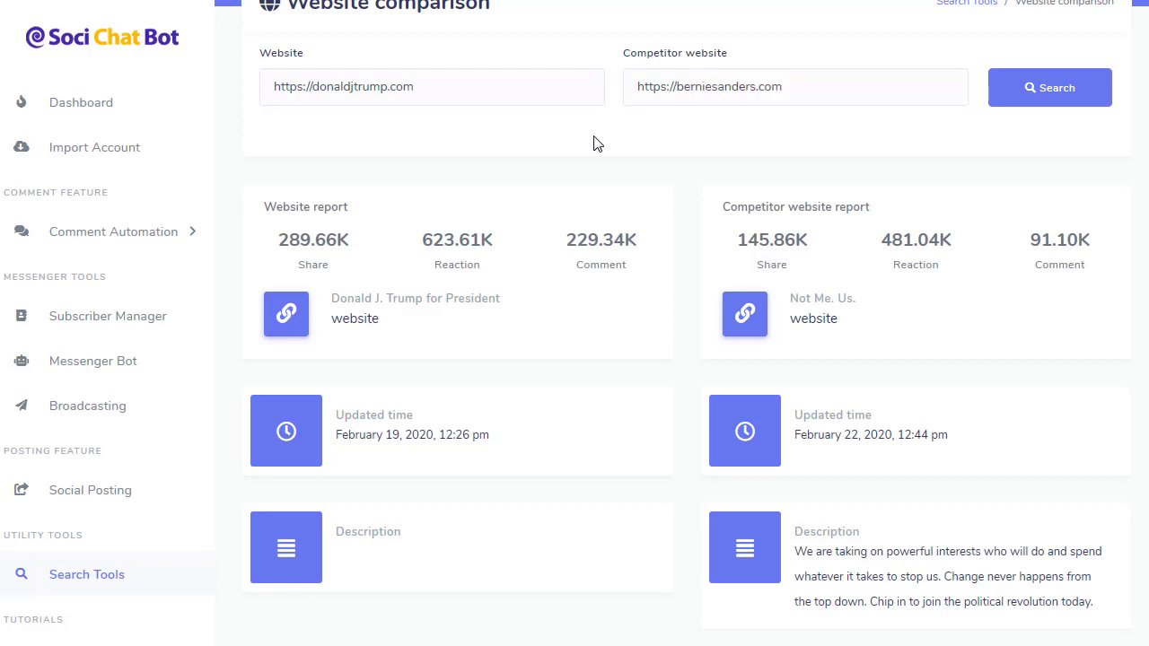
scroll(601, 145, "down", 1)
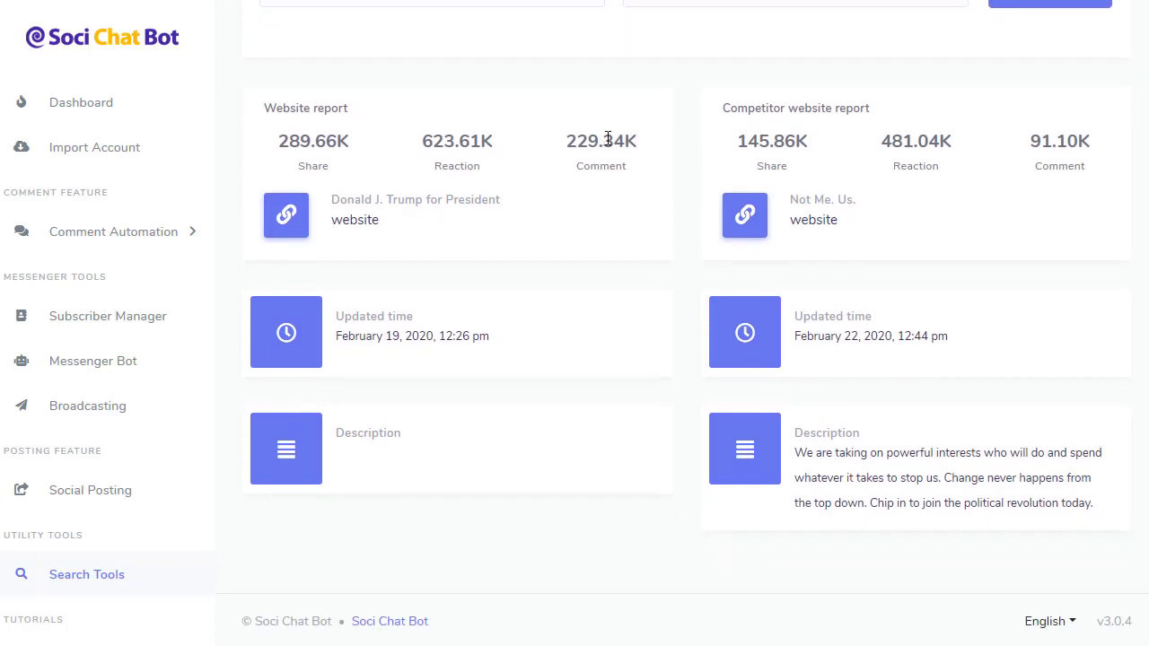
scroll(608, 139, "up", 2)
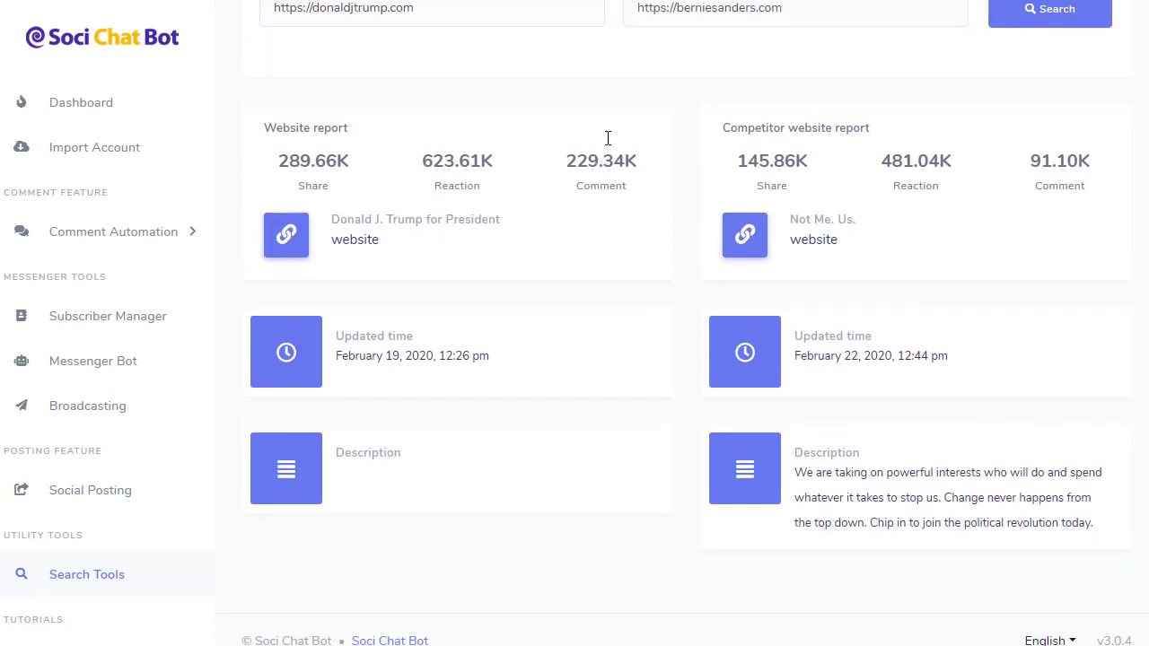
scroll(603, 254, "down", 2)
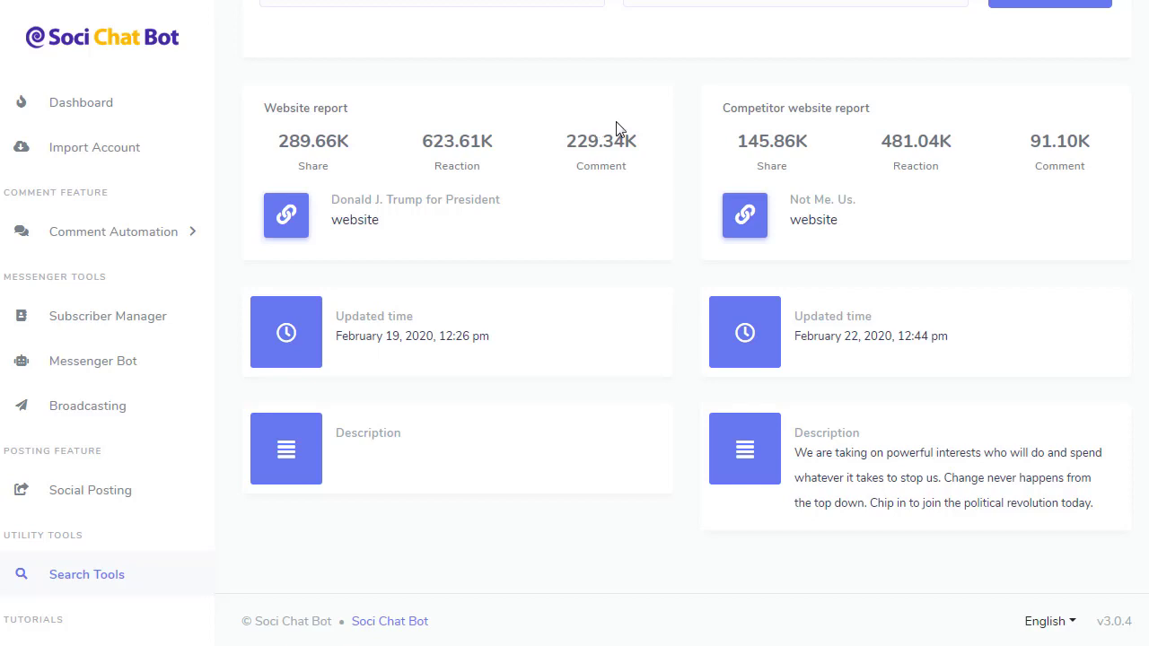
scroll(697, 126, "up", 3)
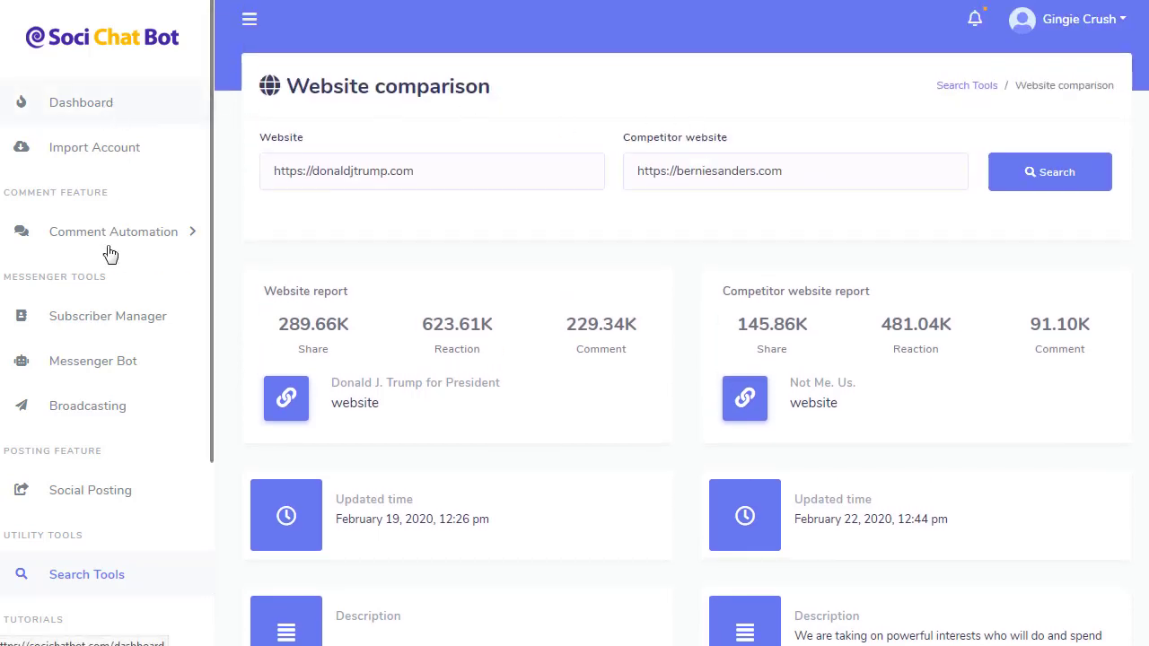
Open the Messenger Bot page showing Bot settings, Post-back manager and JSON API Connector cards.
scroll(171, 328, "down", 2)
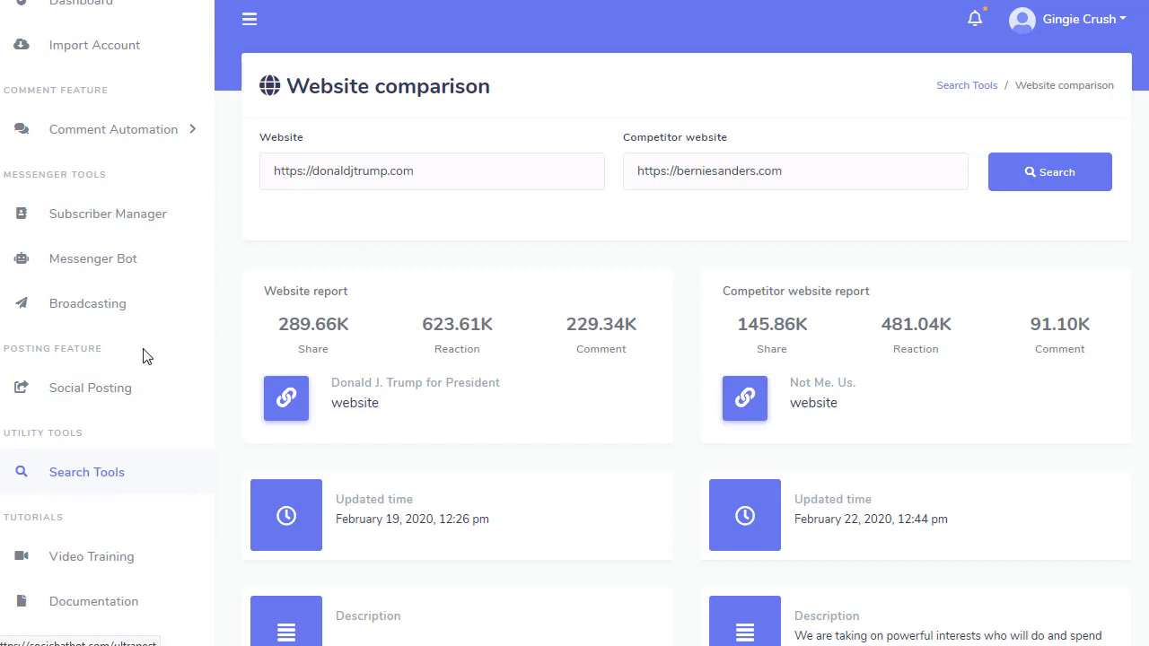
scroll(134, 297, "up", 2)
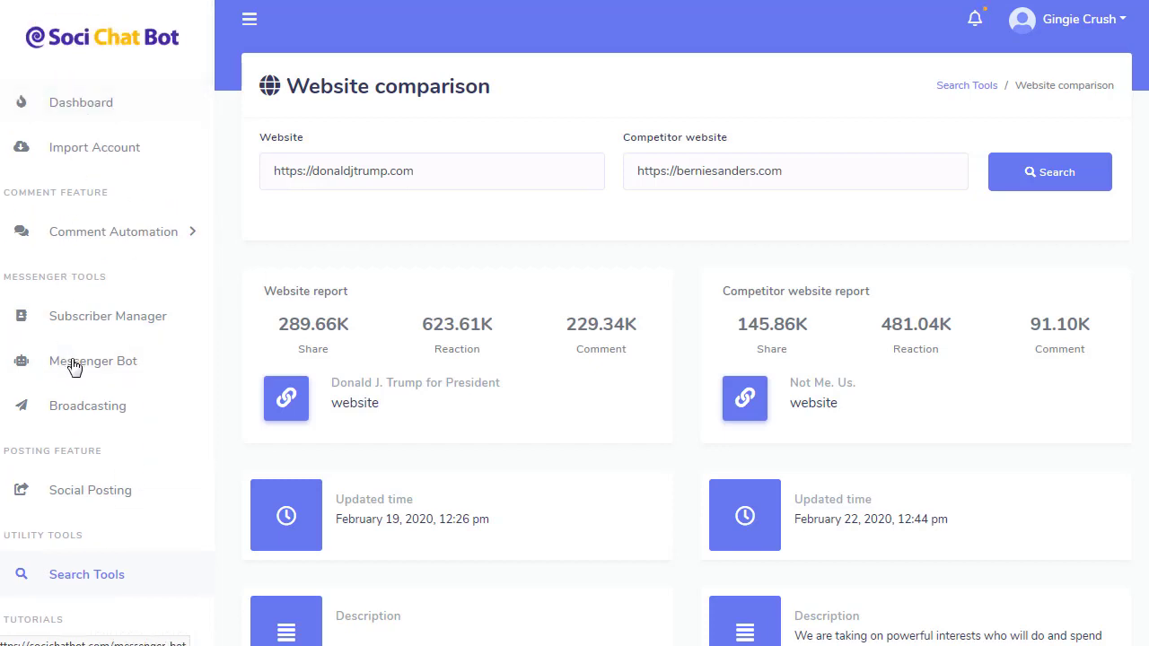
left_click(109, 369)
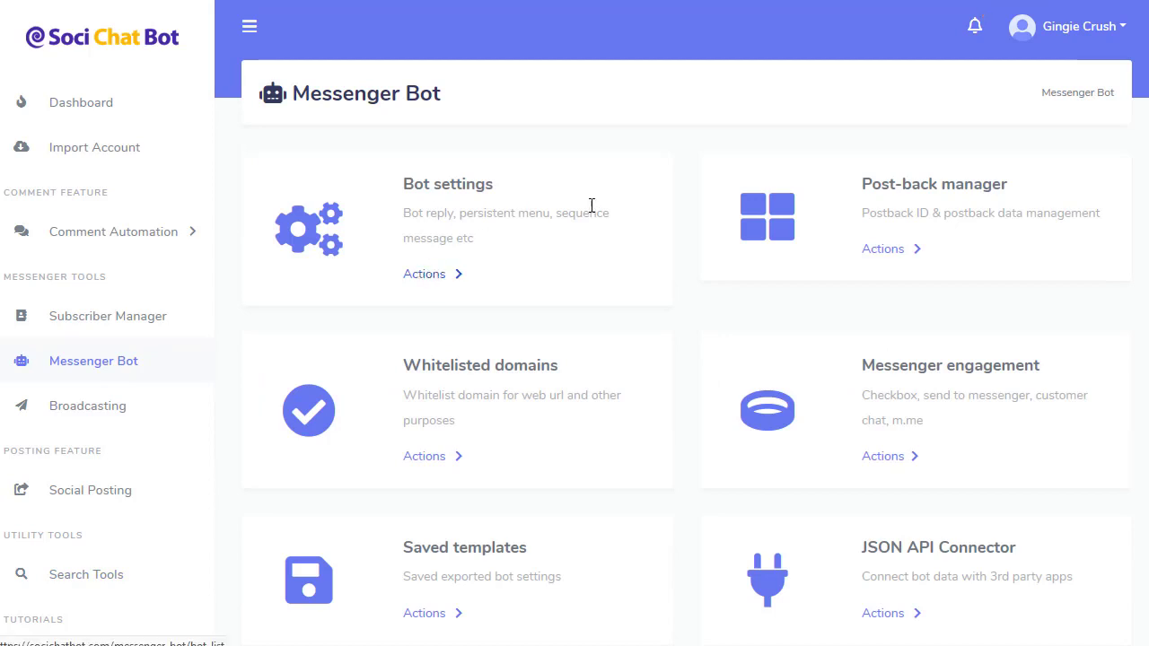
scroll(616, 262, "down", 2)
scroll(616, 262, "up", 2)
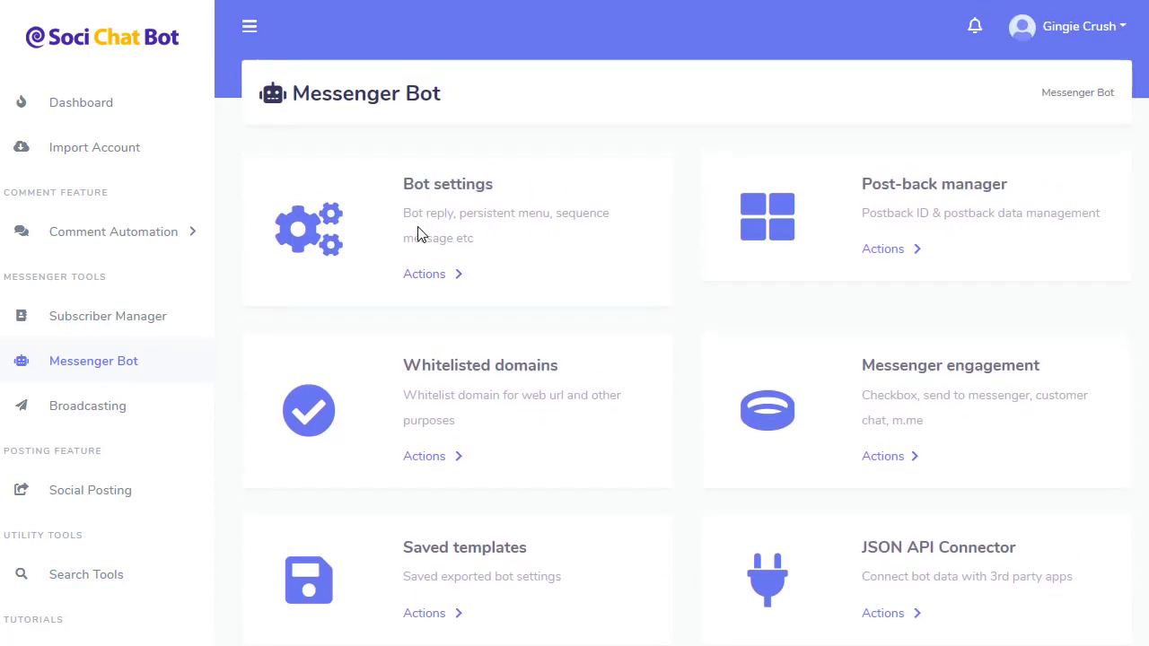
Open the test page's bot settings at the Get started settings section.
left_click(431, 275)
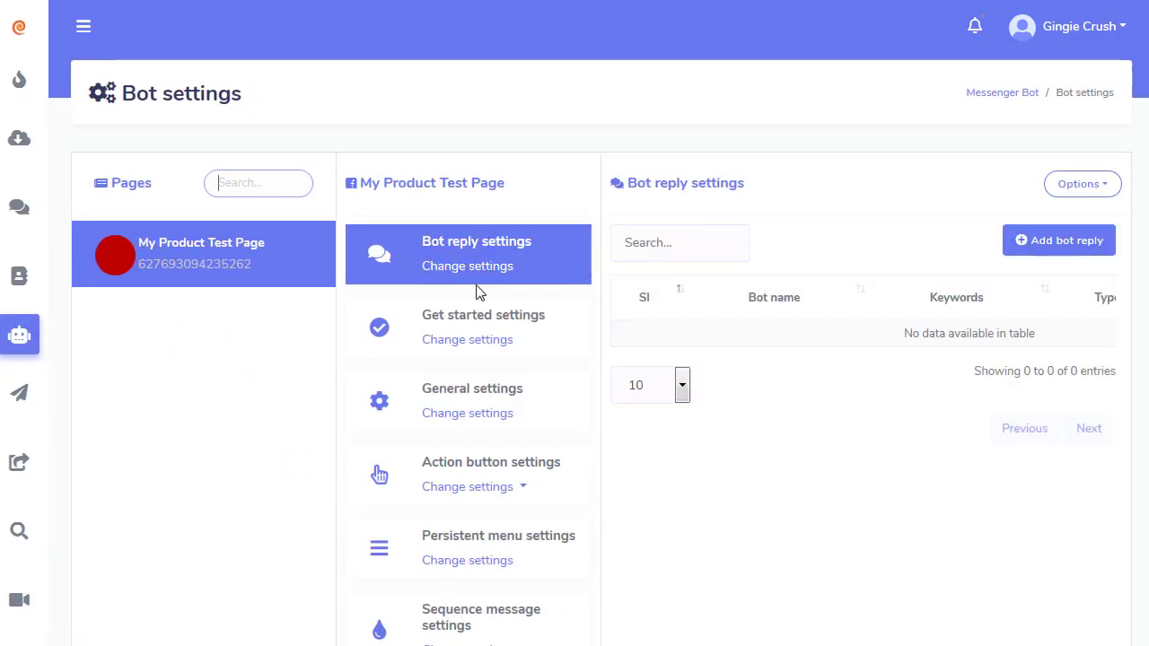
left_click(473, 344)
scroll(513, 292, "down", 1)
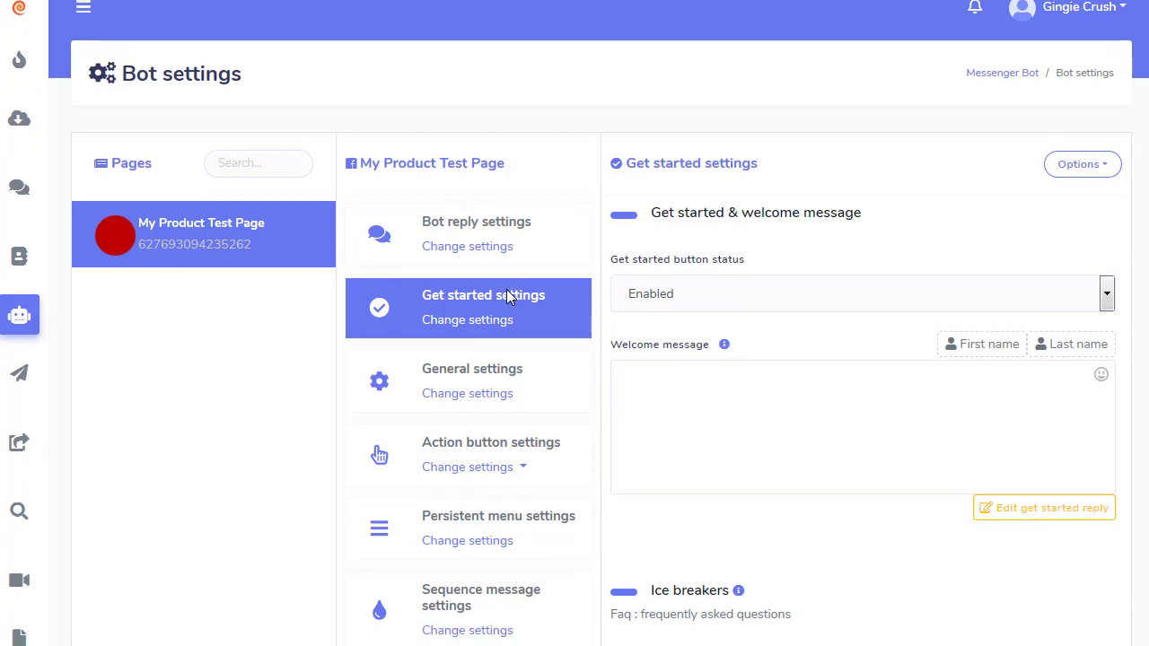
scroll(666, 208, "down", 1)
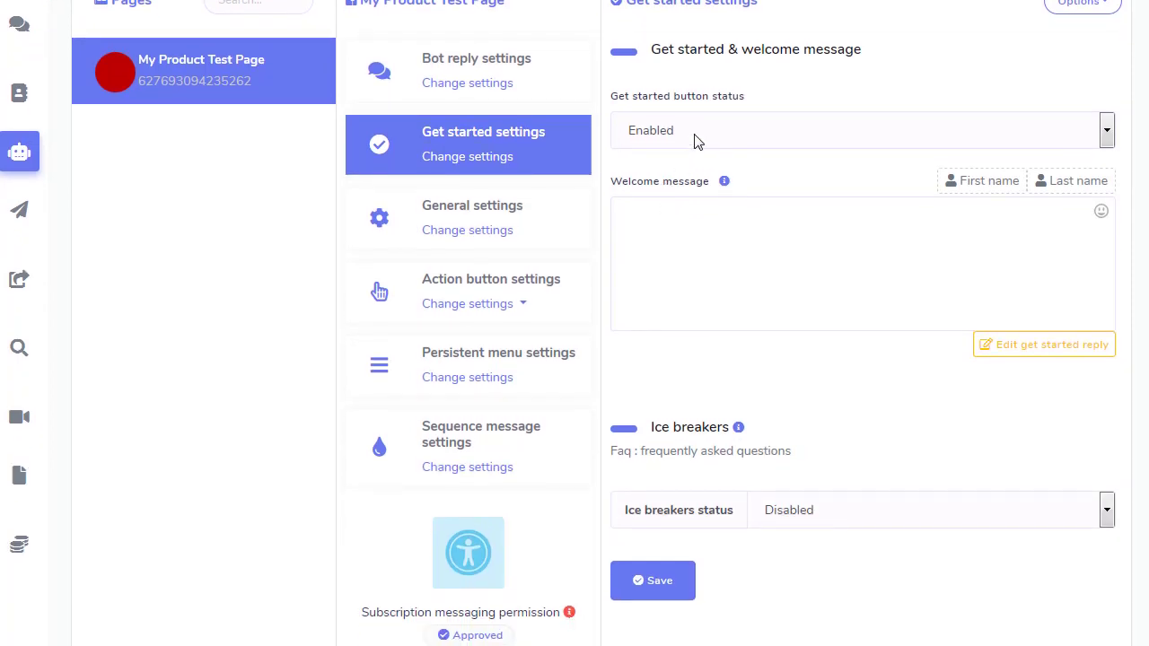
Set Ice breakers status to Enabled, revealing a question block.
left_click(827, 510)
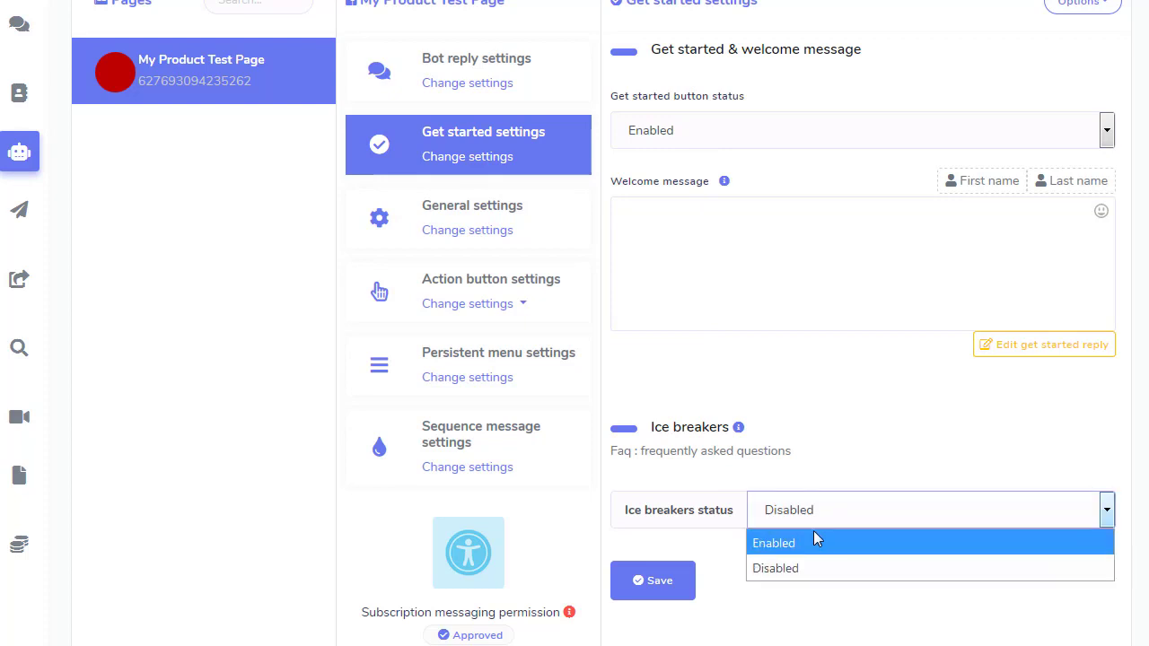
left_click(815, 541)
scroll(826, 449, "down", 2)
scroll(824, 440, "up", 2)
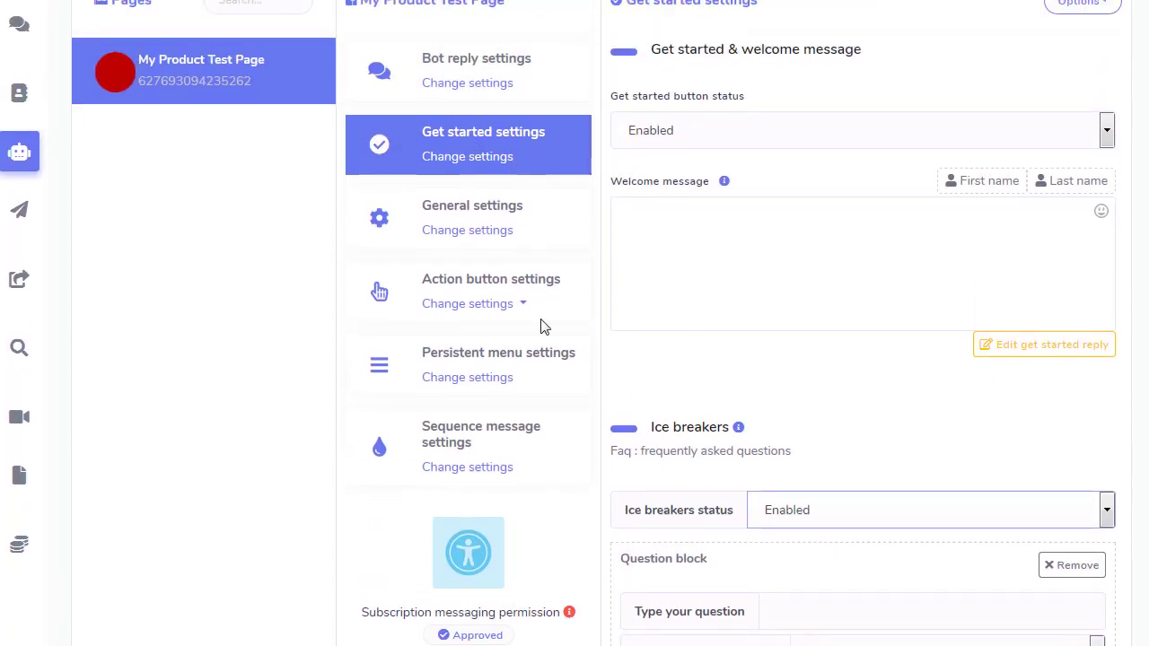
Review the general settings form, then view the empty Persistent menu settings locale table.
left_click(473, 229)
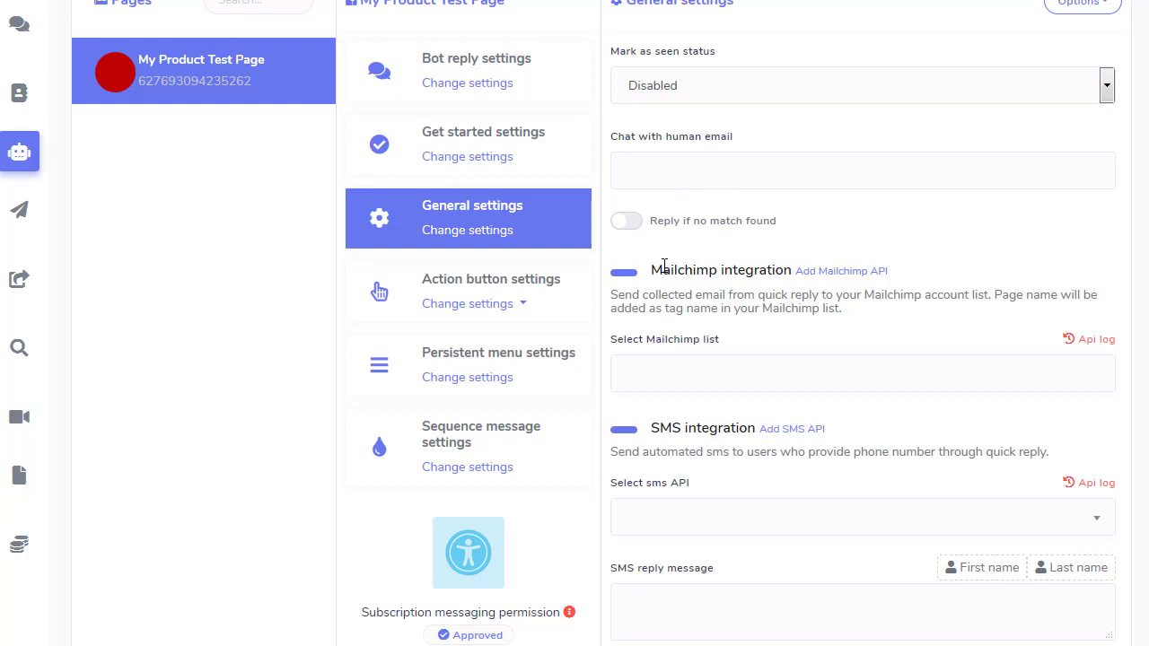
scroll(736, 313, "down", 1)
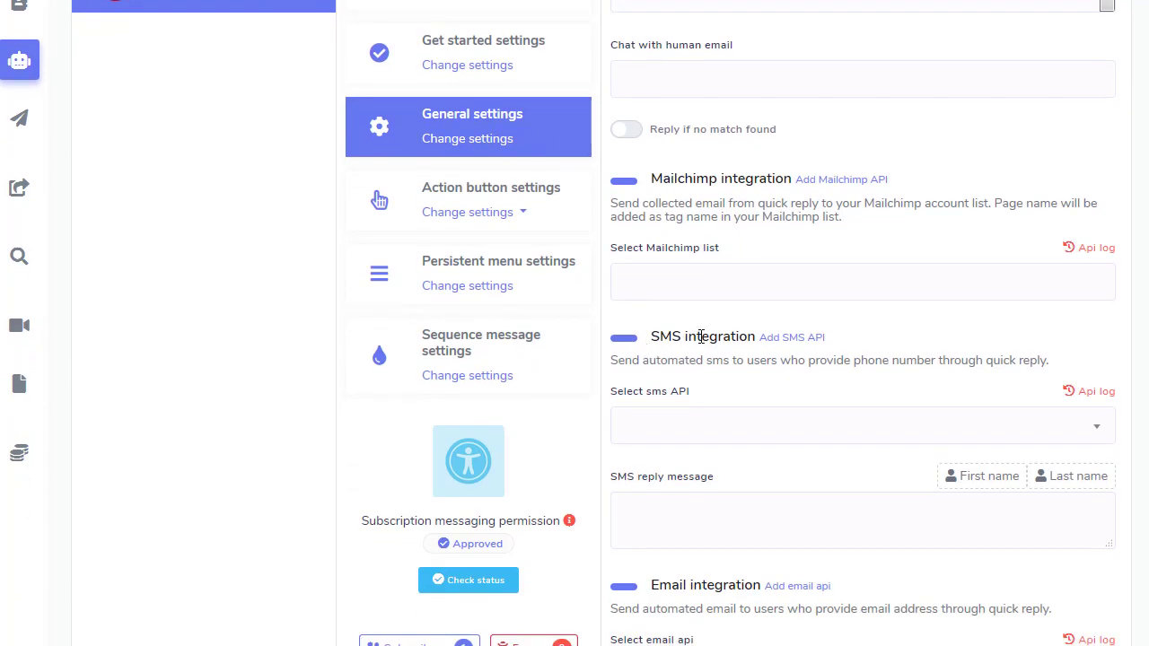
scroll(729, 440, "down", 1)
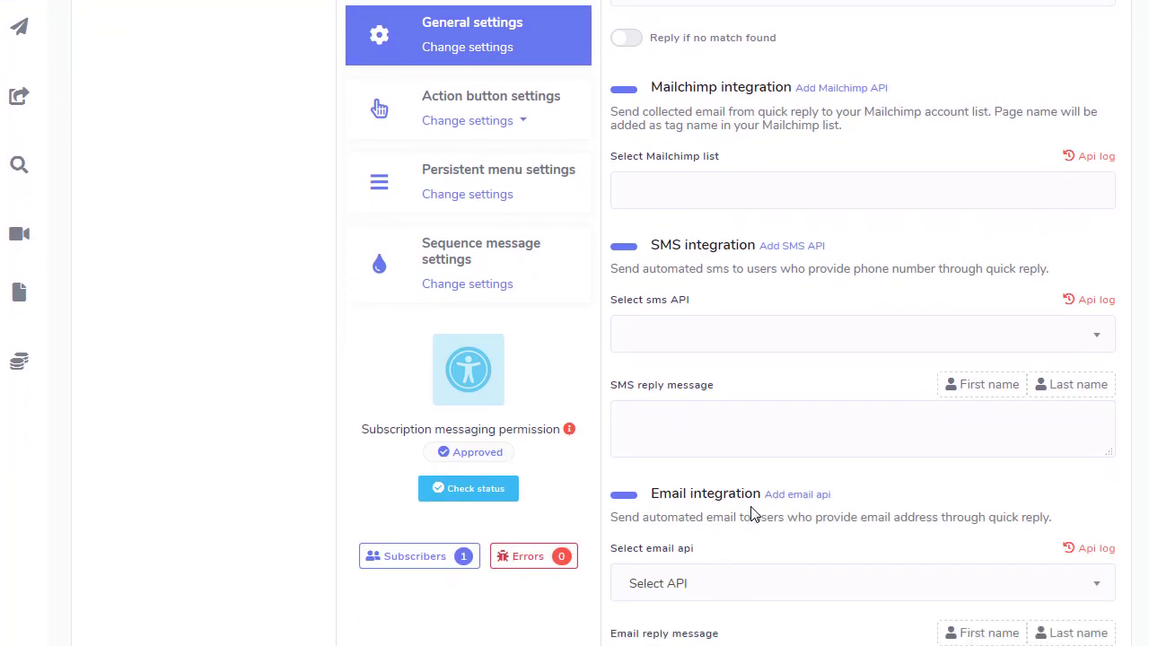
scroll(752, 513, "up", 2)
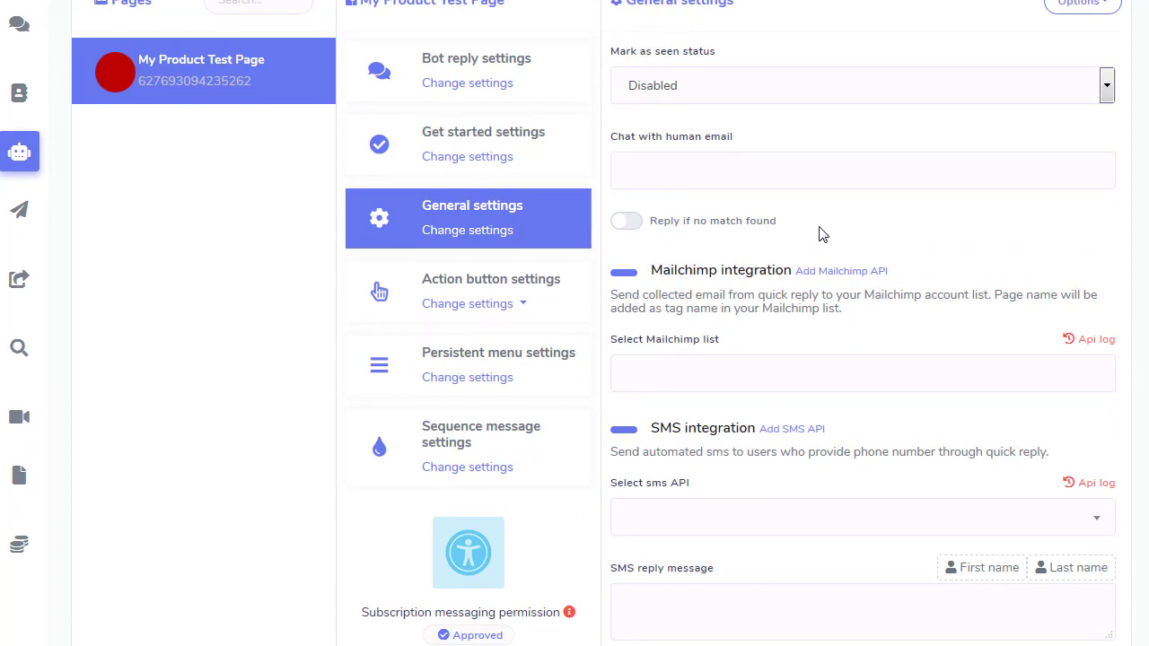
scroll(819, 235, "down", 1)
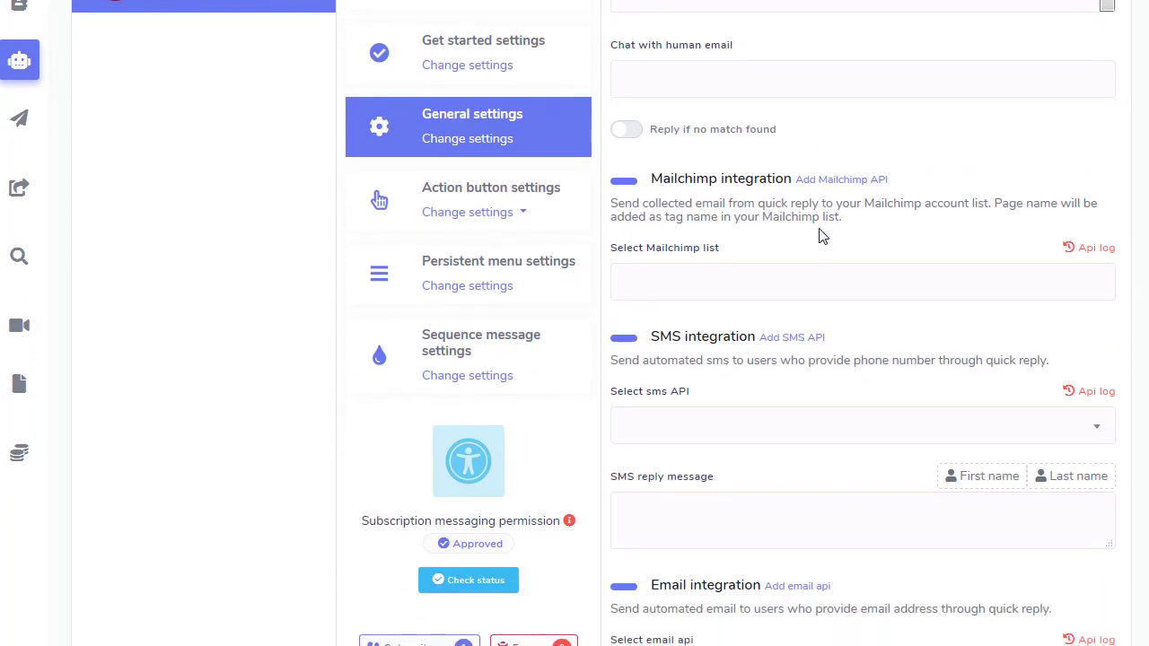
left_click(481, 289)
scroll(483, 290, "down", 1)
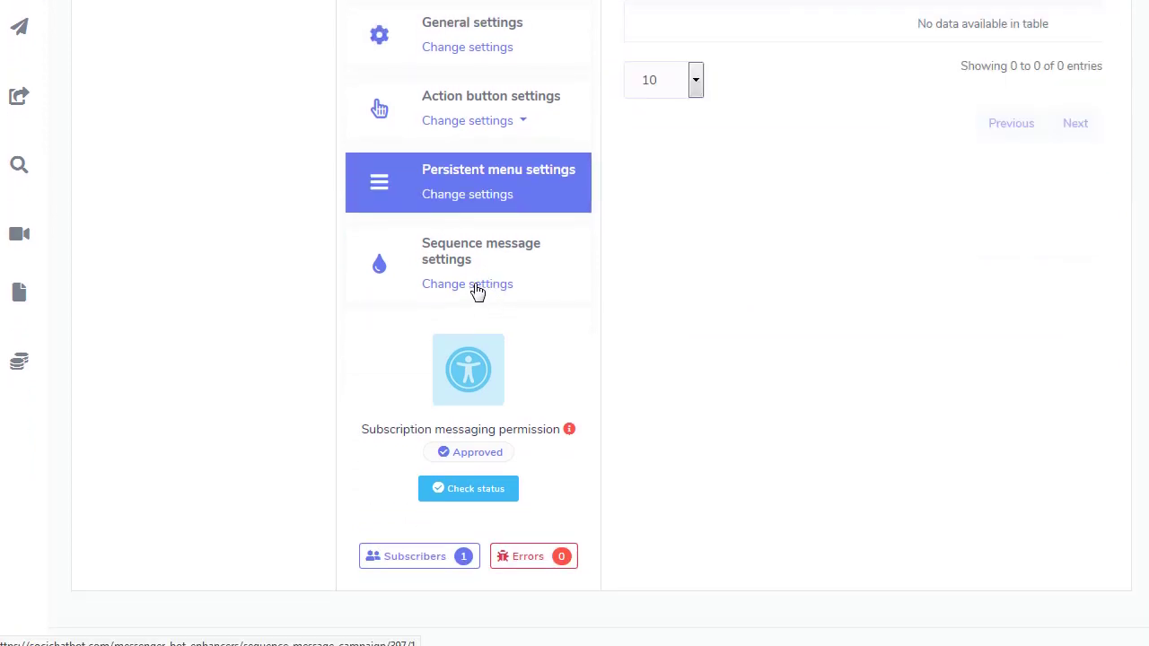
Show the Sequence message settings and open a new sequence campaign form.
left_click(475, 291)
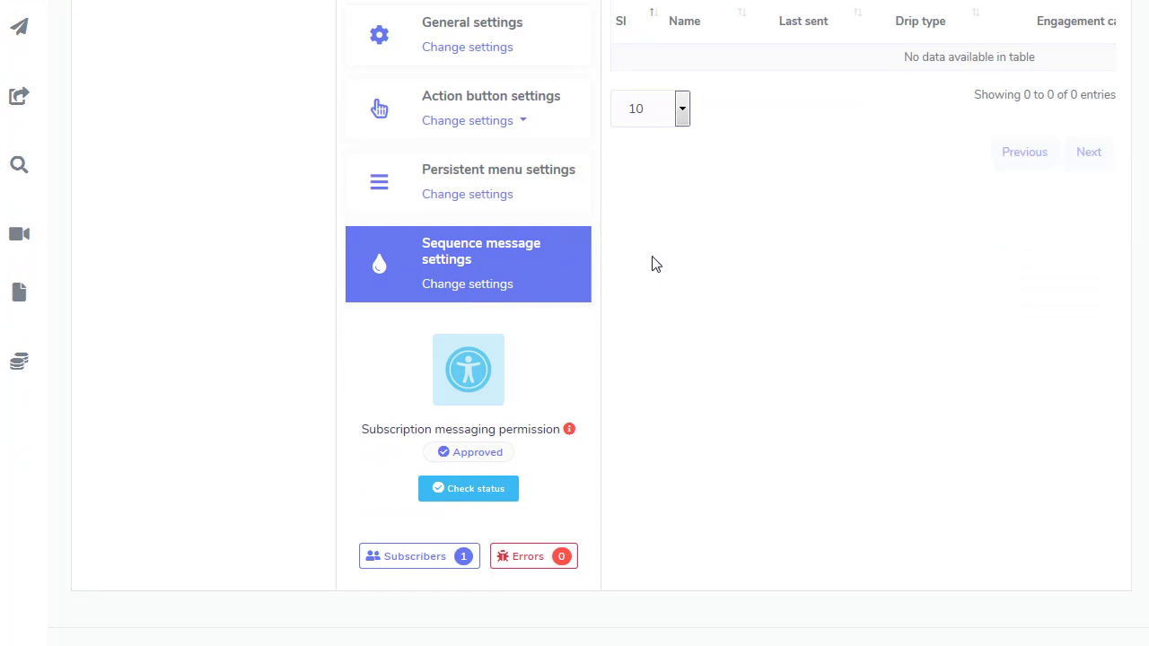
scroll(486, 260, "up", 3)
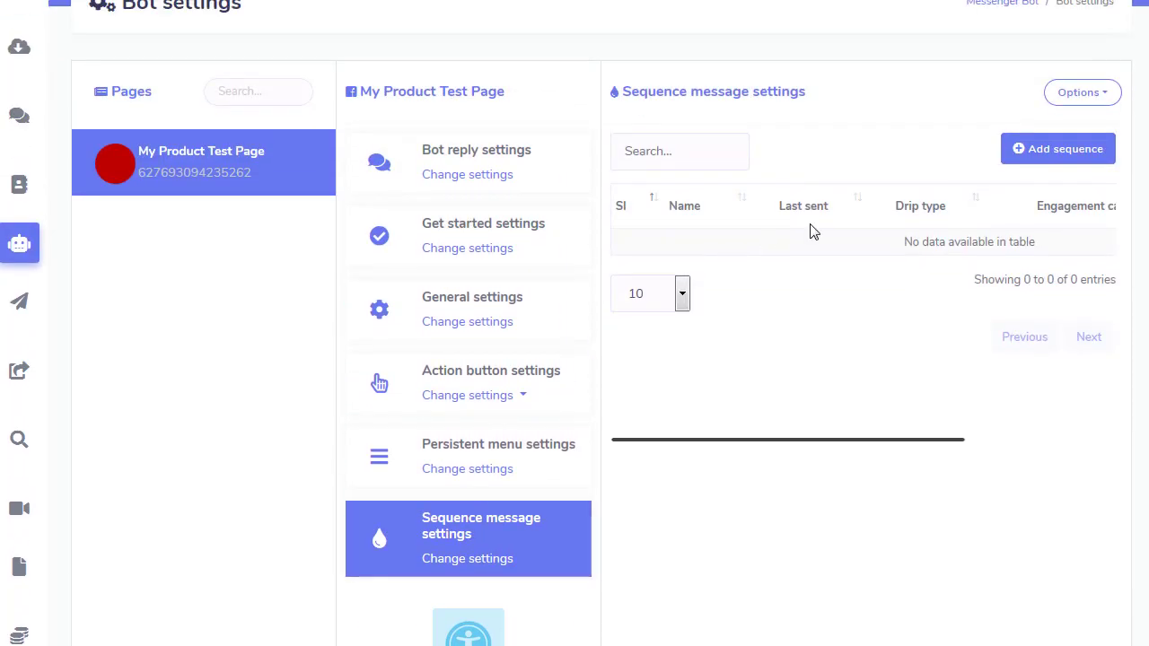
left_click(1039, 145)
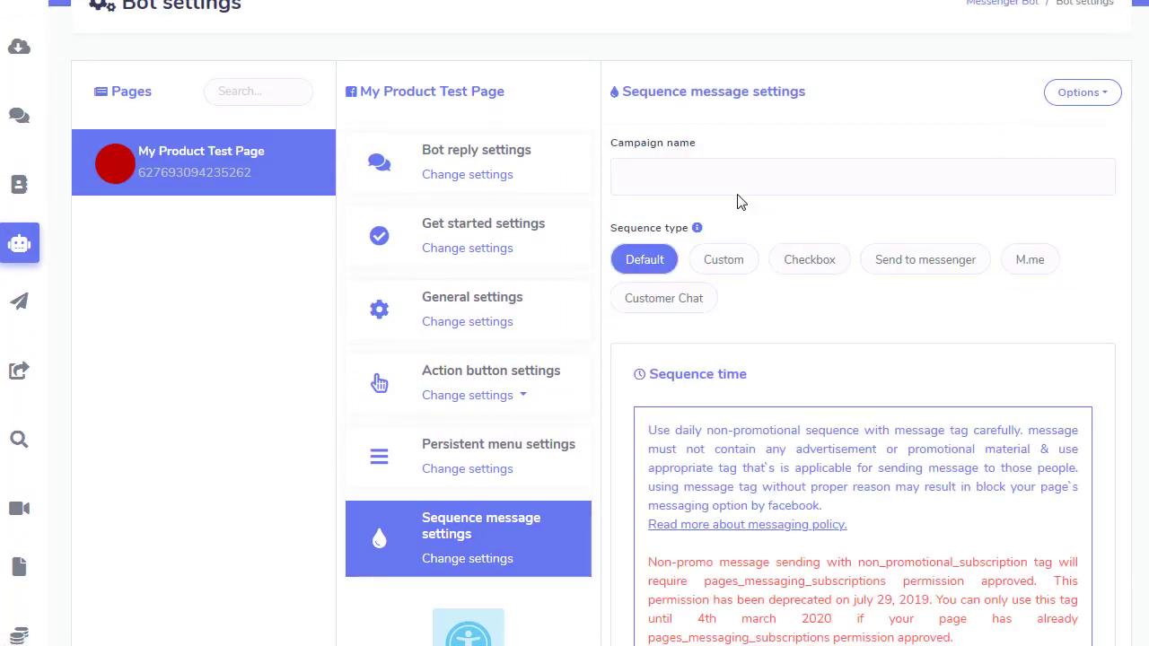
scroll(738, 191, "down", 1)
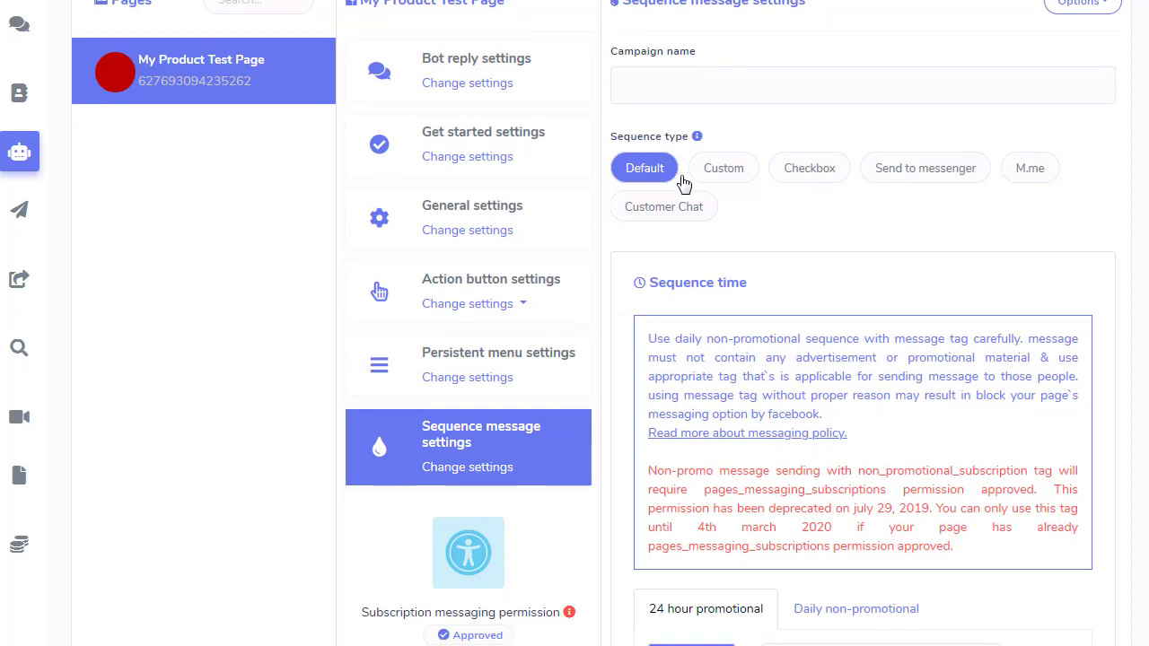
scroll(763, 260, "down", 5)
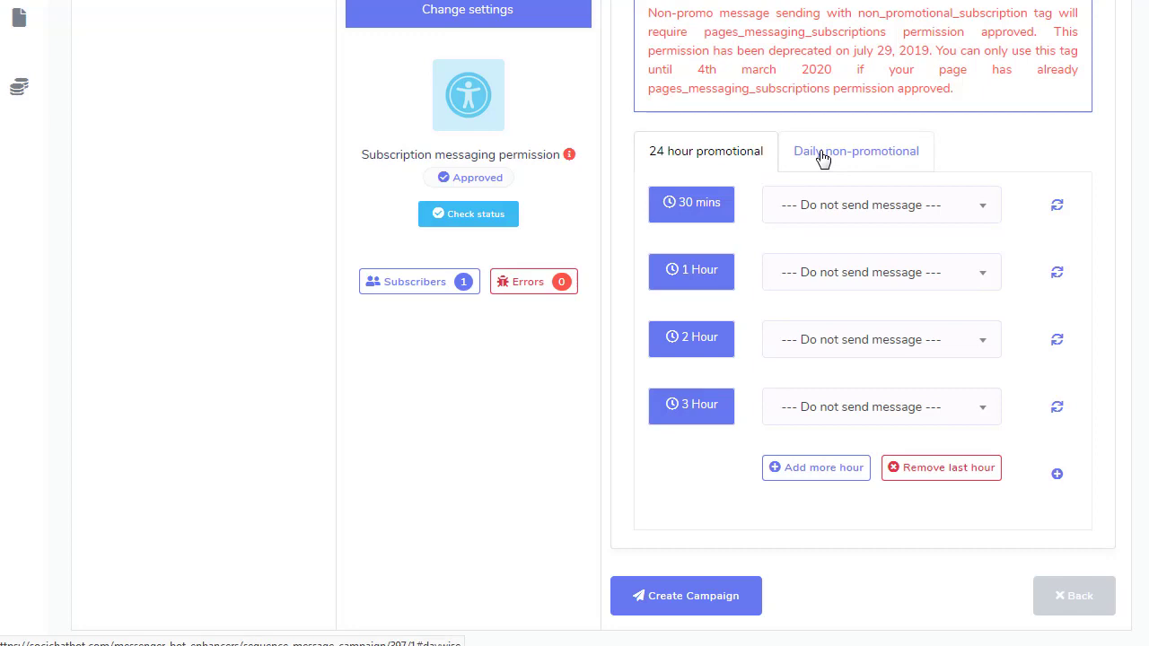
Try the Daily non-promotional schedule: add Day-4 and Day-5 slots, then remove both.
left_click(823, 159)
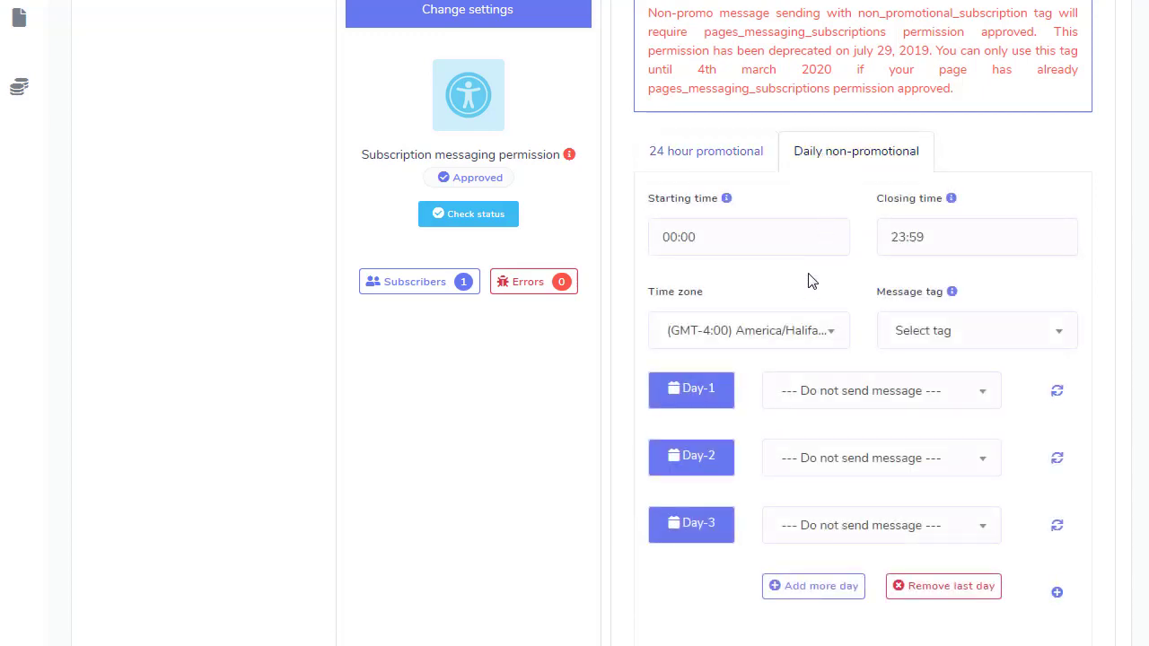
scroll(807, 281, "down", 1)
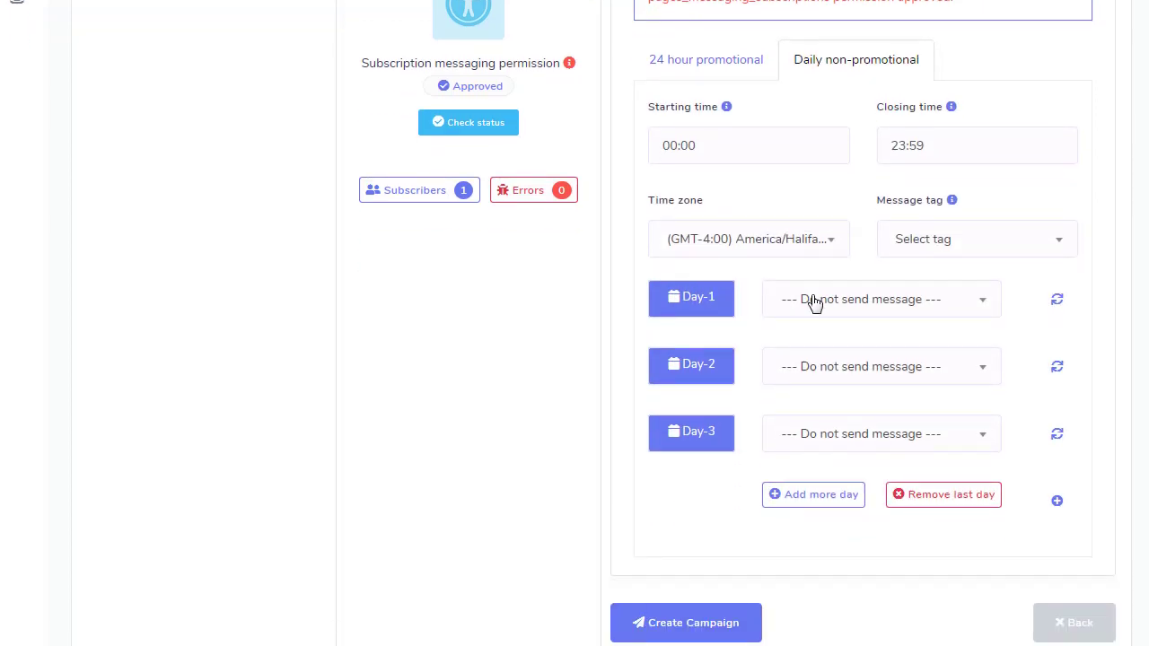
left_click(822, 505)
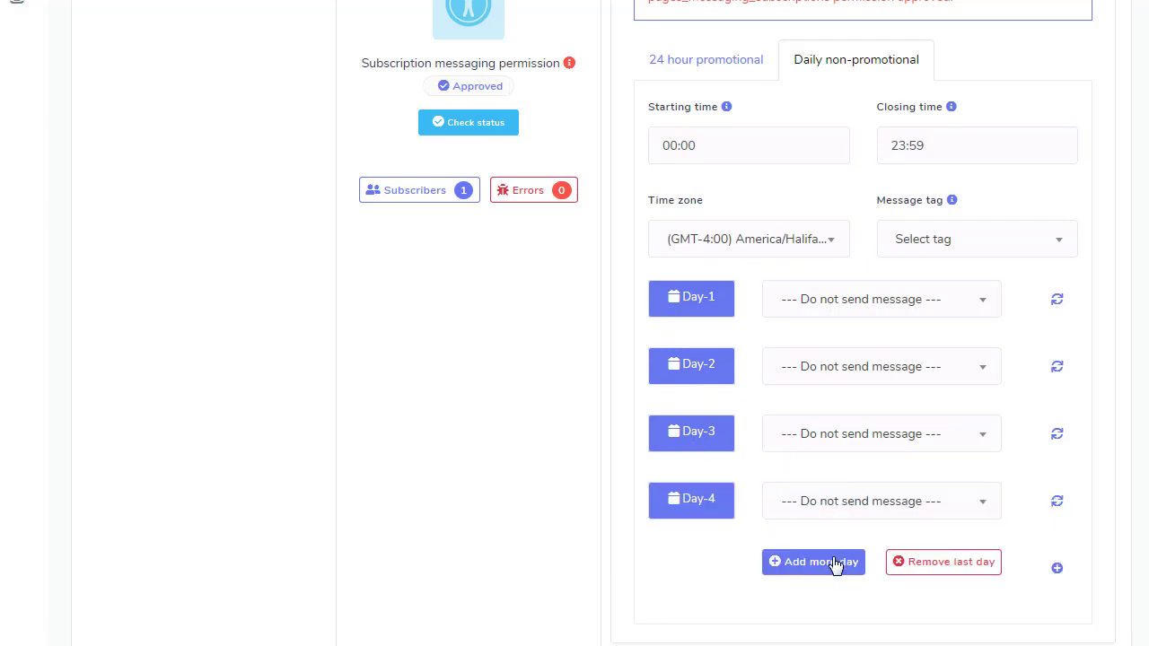
left_click(835, 564)
scroll(787, 443, "down", 1)
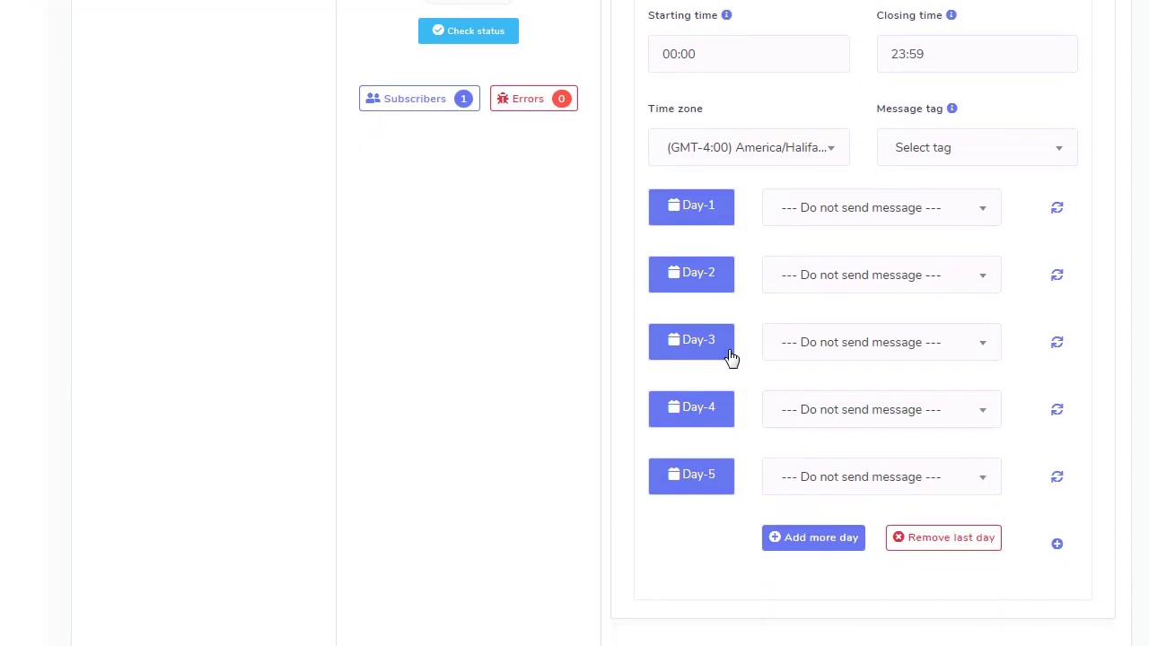
left_click(918, 538)
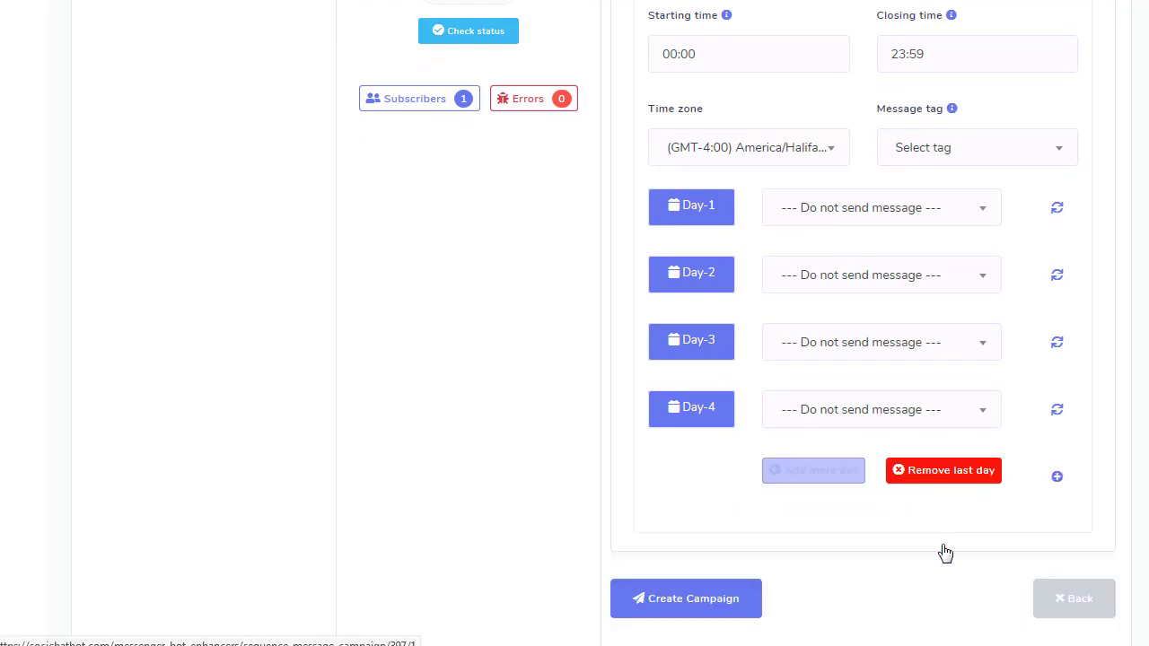
left_click(939, 475)
scroll(533, 295, "up", 6)
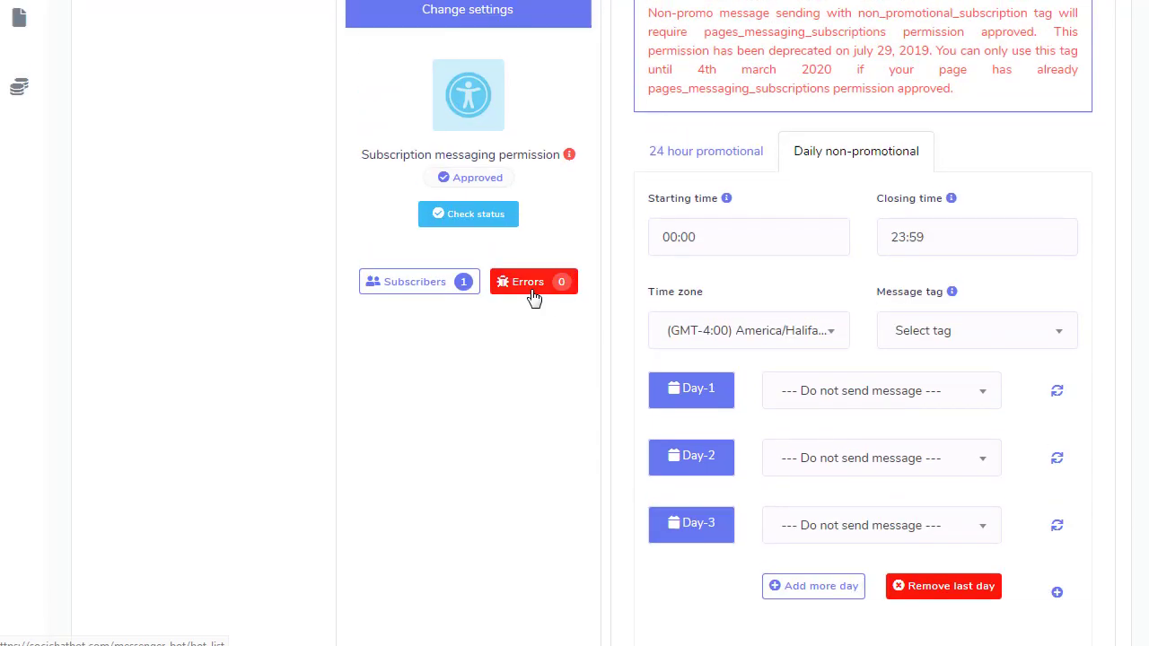
scroll(533, 296, "up", 3)
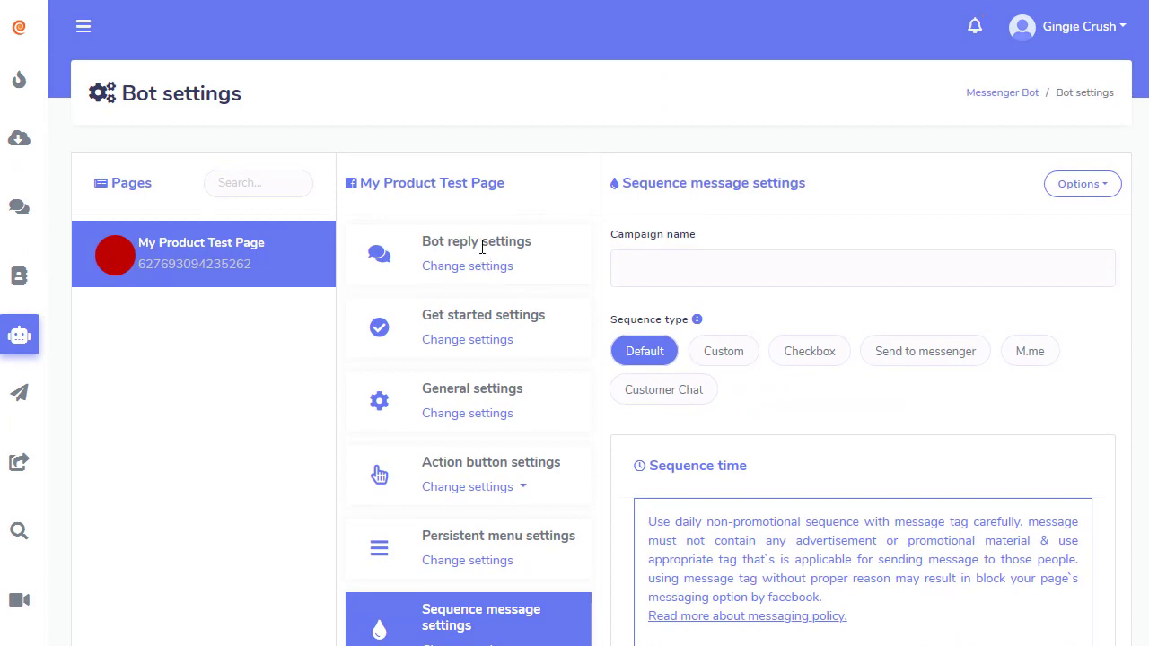
Navigate from the Dashboard to My Product Test Page's Bot reply settings.
left_click(83, 26)
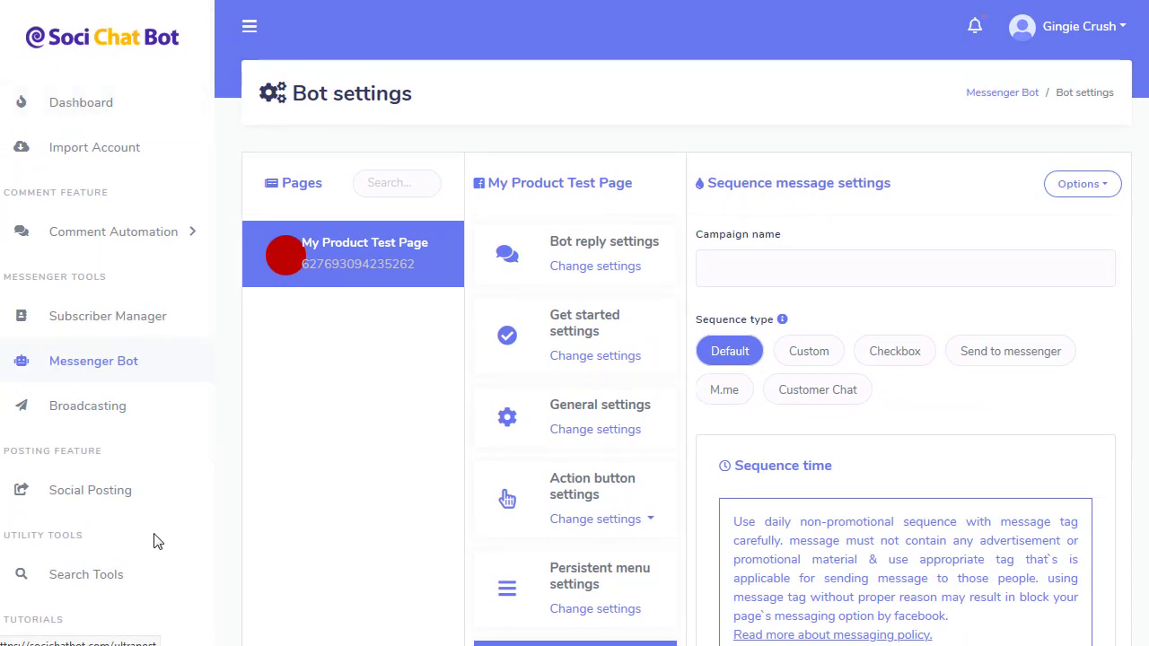
left_click(94, 108)
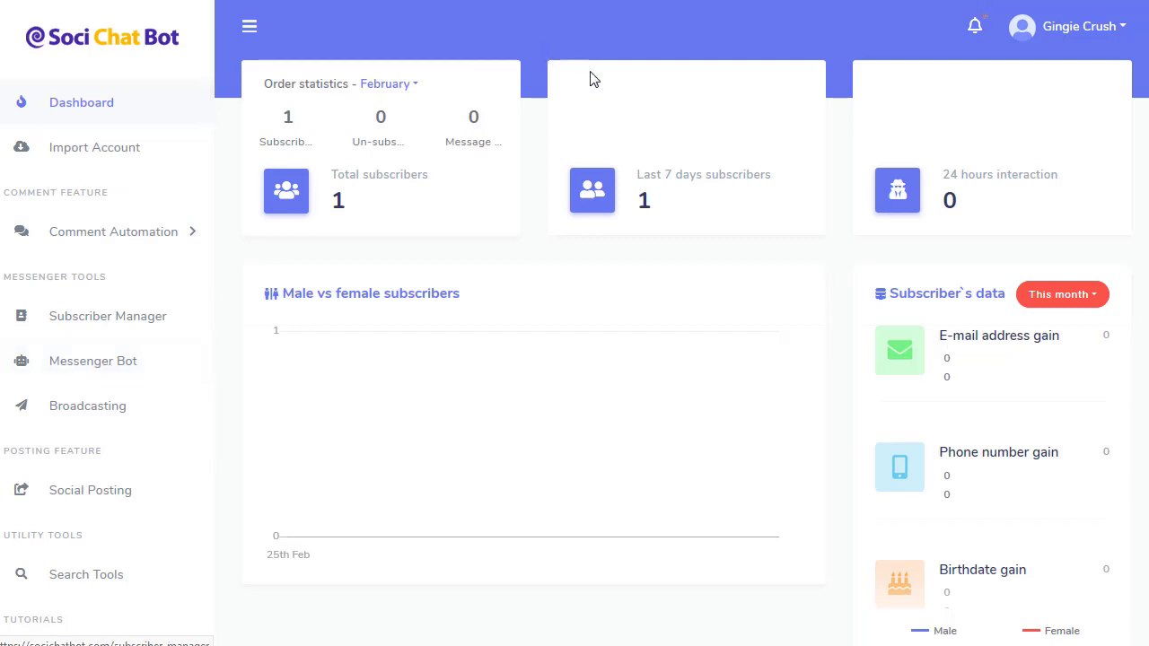
left_click(106, 361)
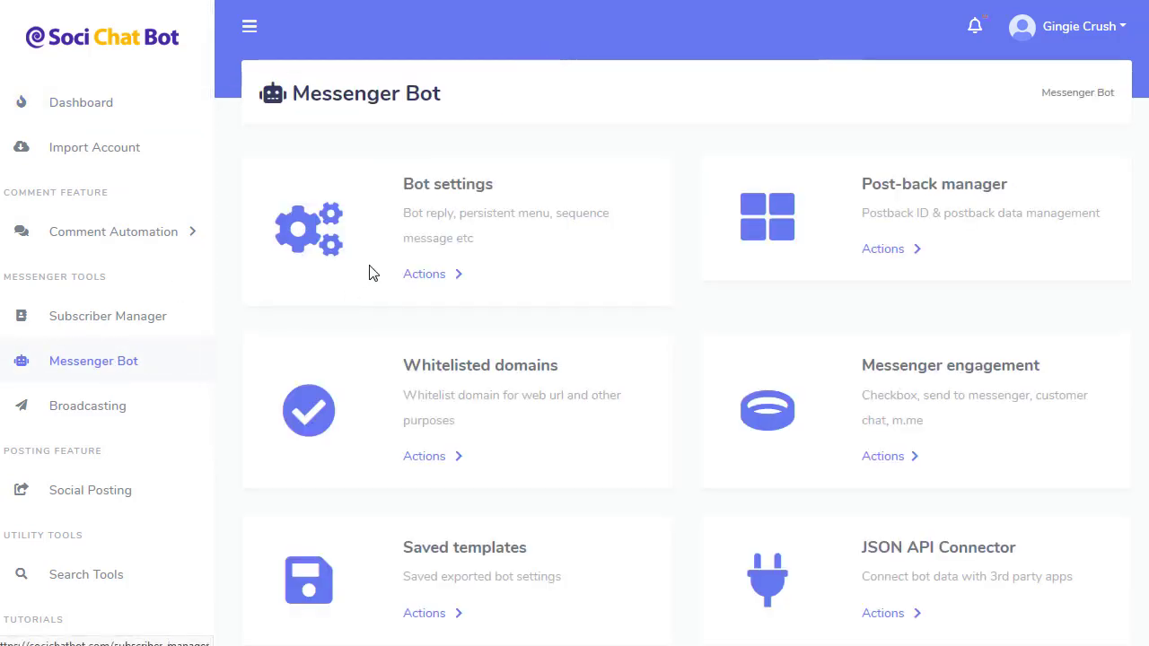
left_click(433, 281)
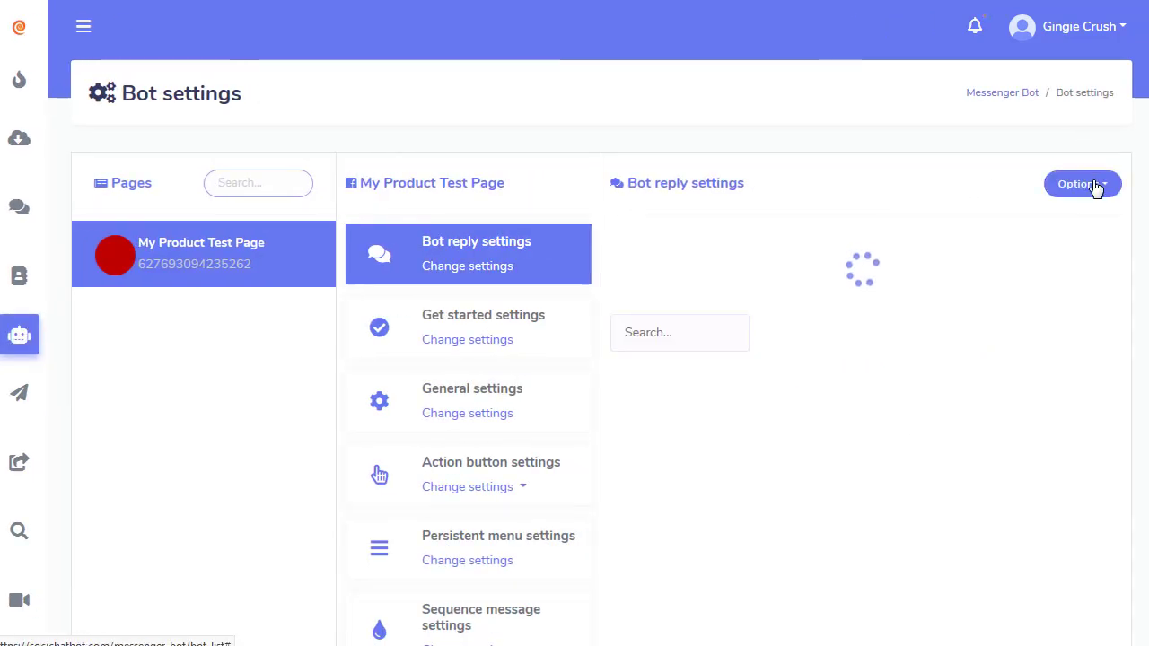
View the bot analytics and export Options list, close it and expand the sidebar.
left_click(1094, 183)
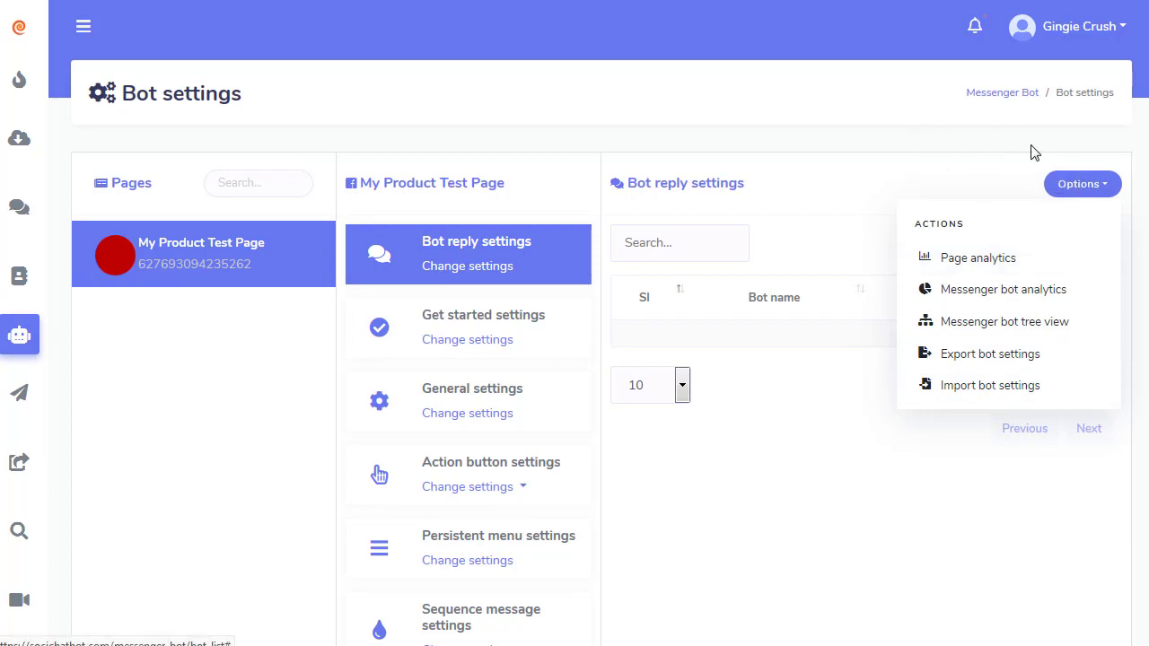
left_click(967, 120)
left_click(84, 30)
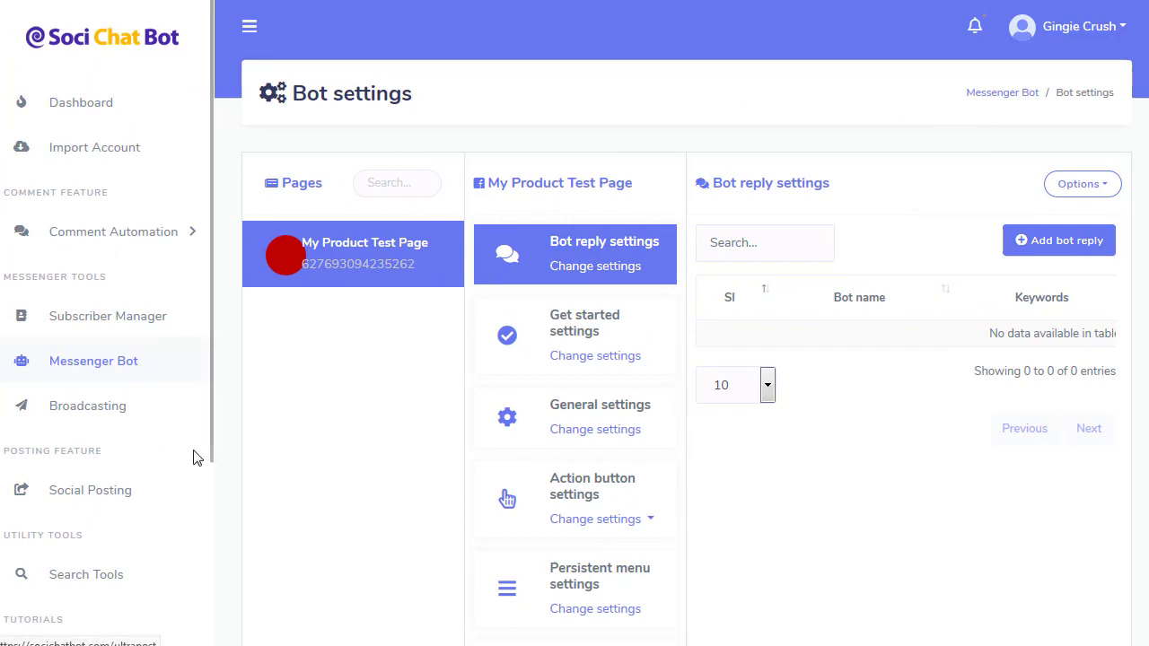
Open Payment > Renew package to show the Bronze, Silver and Gold packages.
left_click_drag(213, 281, 204, 490)
scroll(170, 541, "down", 5)
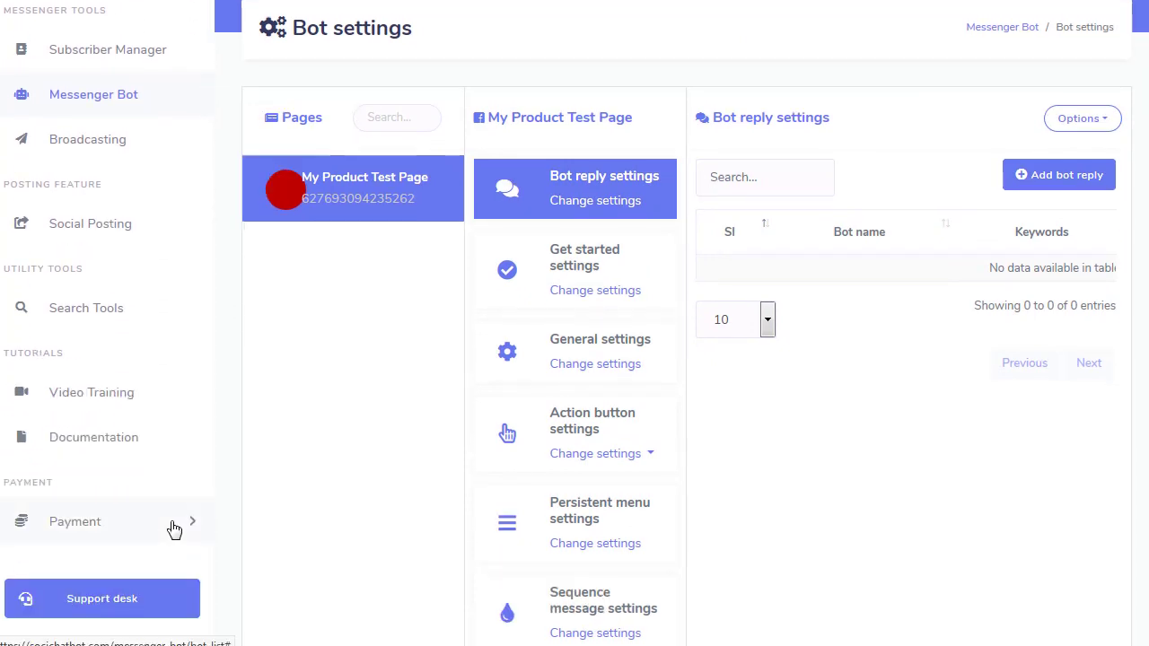
left_click(142, 538)
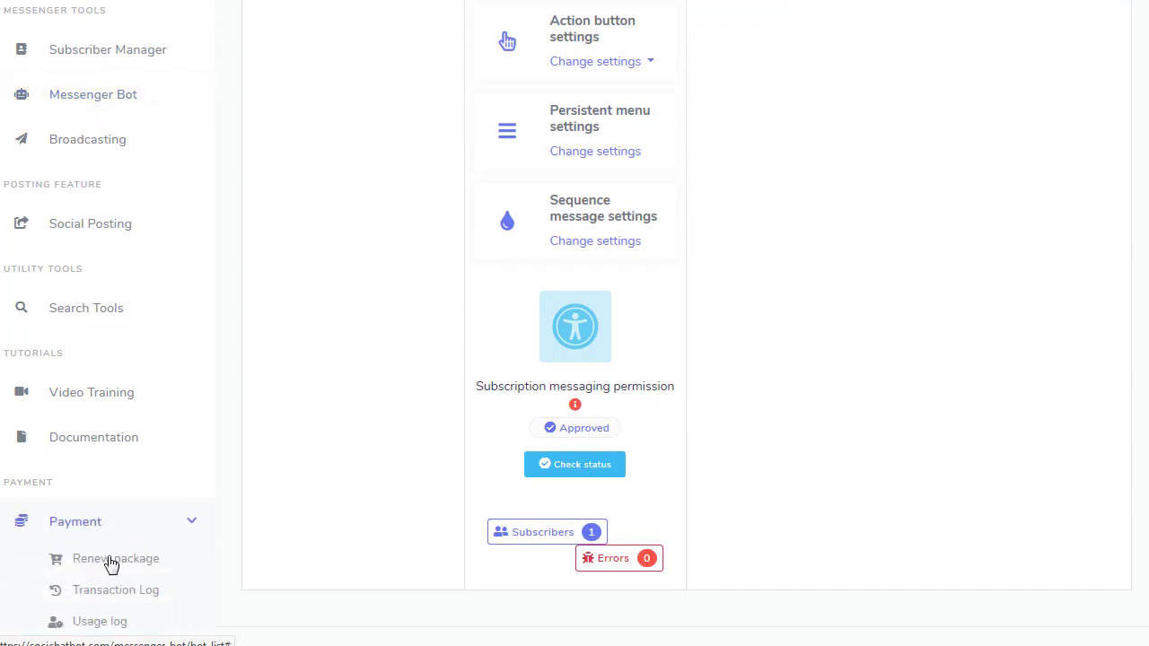
left_click(108, 561)
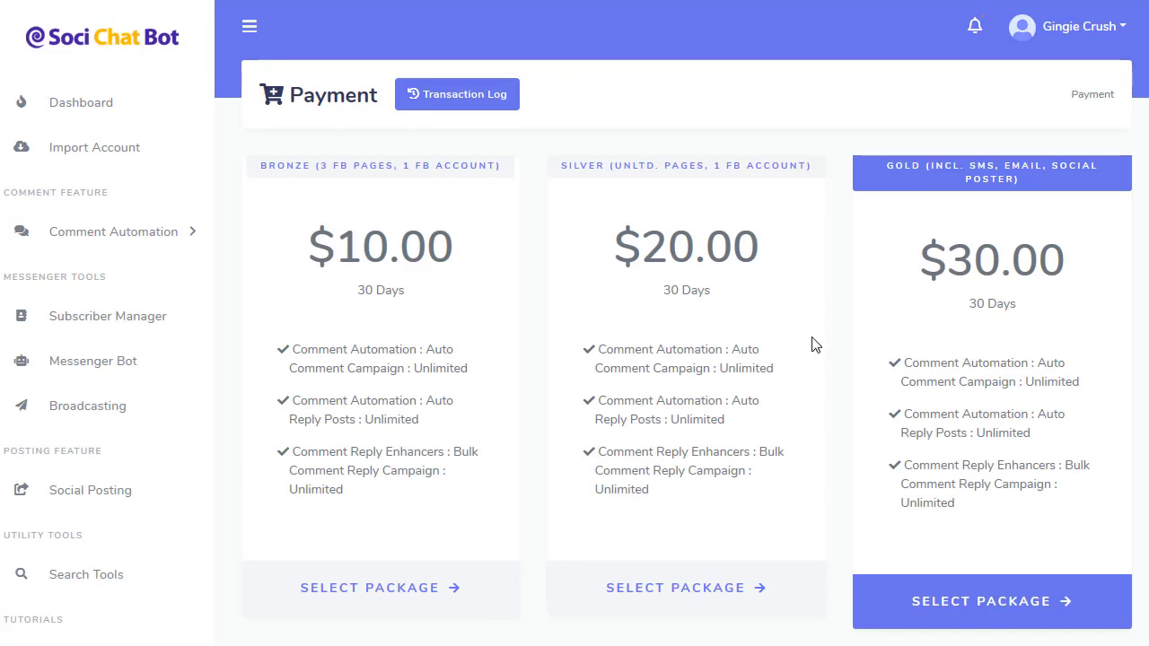
Read through the Silver package's features, then return to the dashboard.
left_click_drag(817, 324, 811, 375)
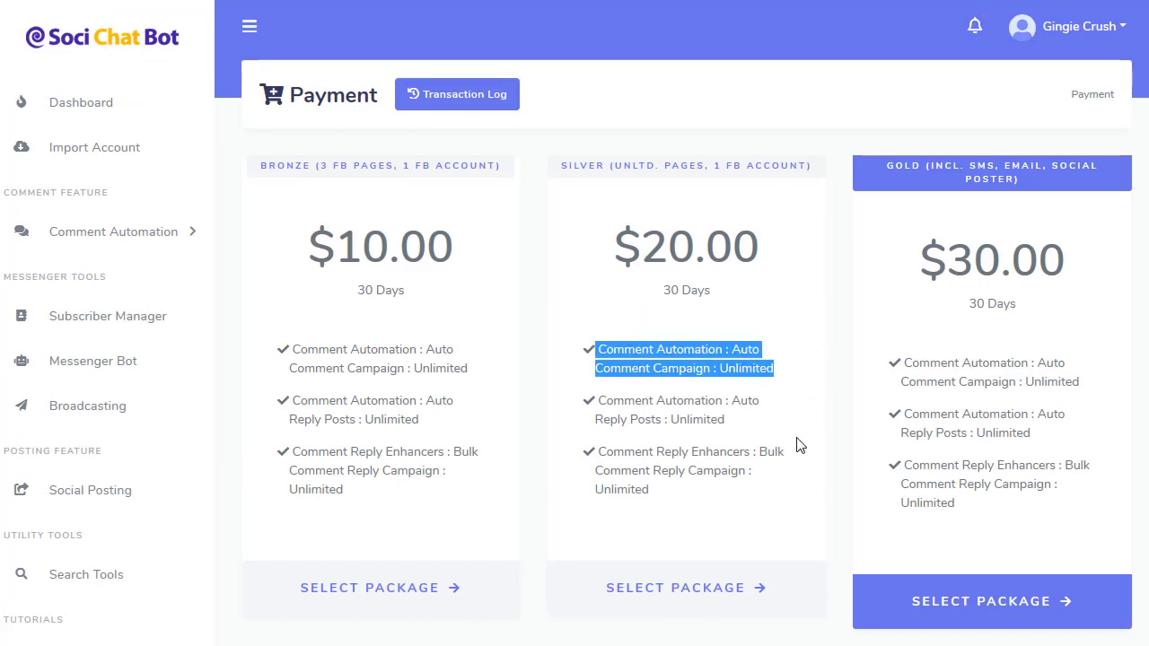
scroll(800, 458, "down", 2)
left_click(765, 319)
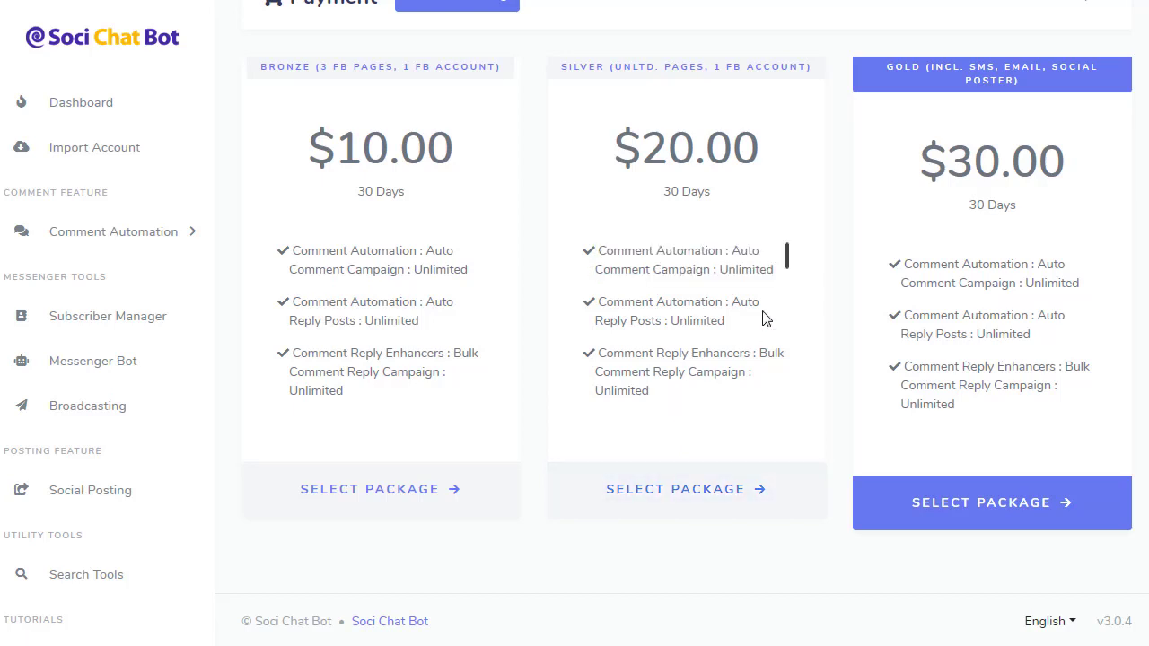
scroll(785, 264, "down", 2)
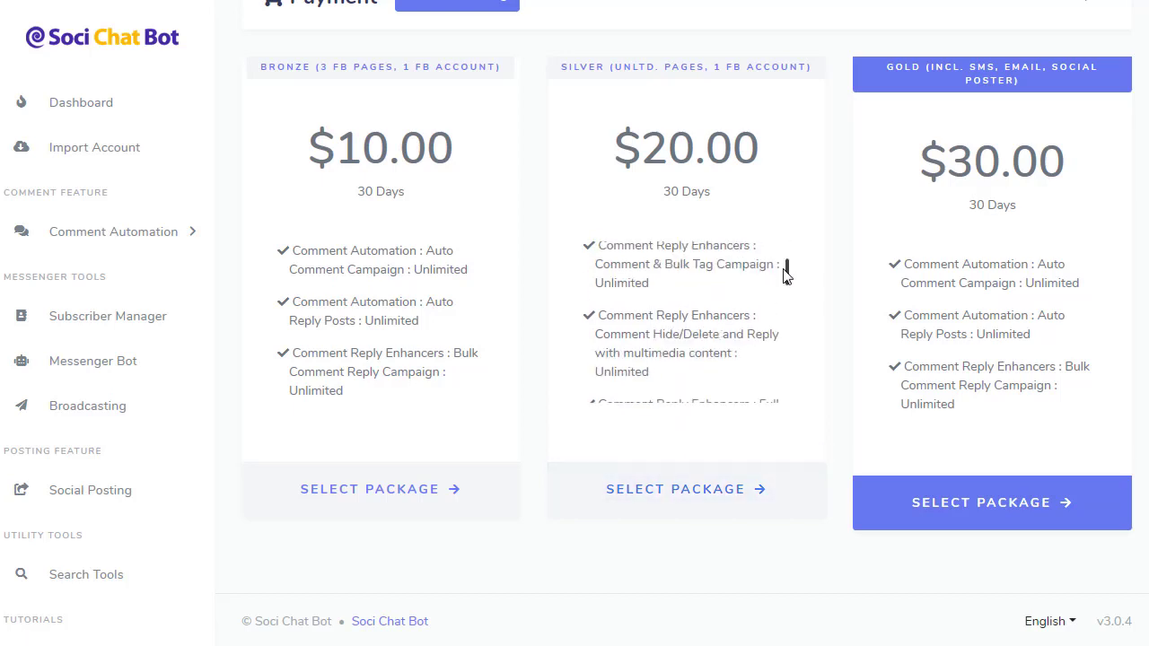
scroll(788, 280, "down", 3)
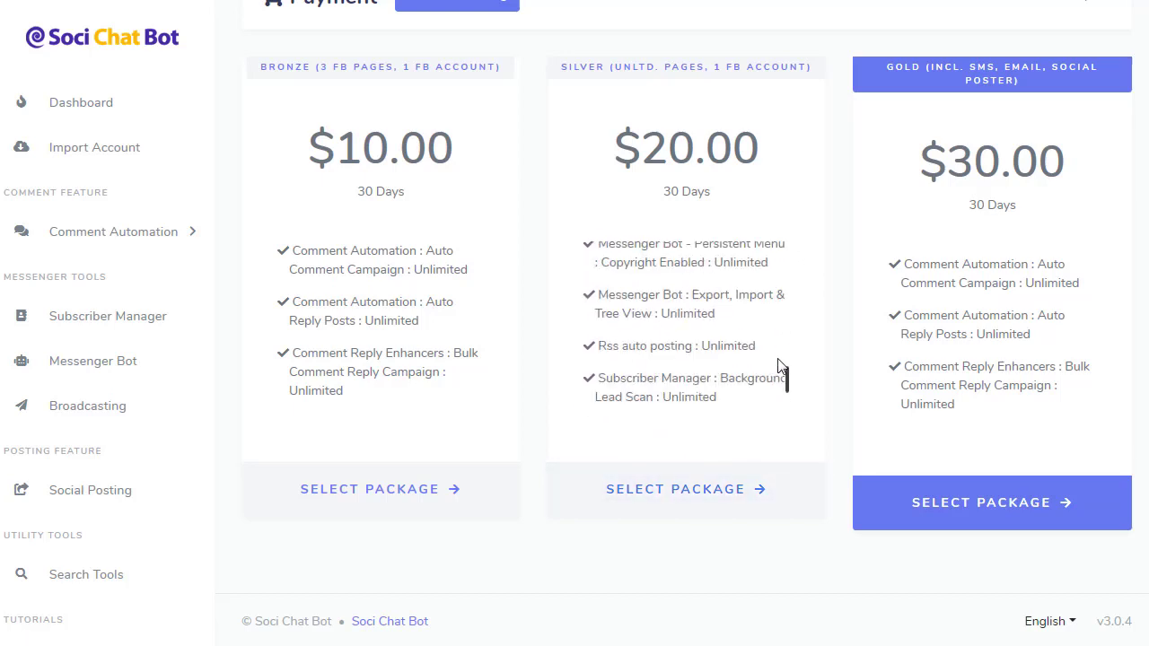
scroll(784, 373, "up", 6)
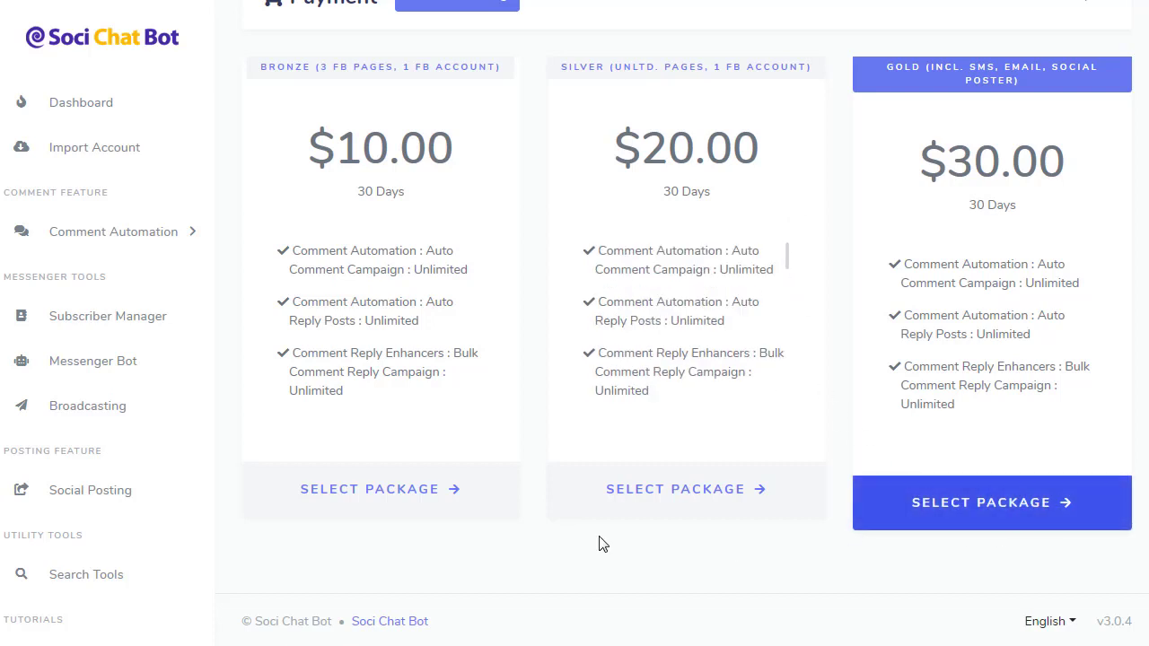
scroll(422, 494, "up", 2)
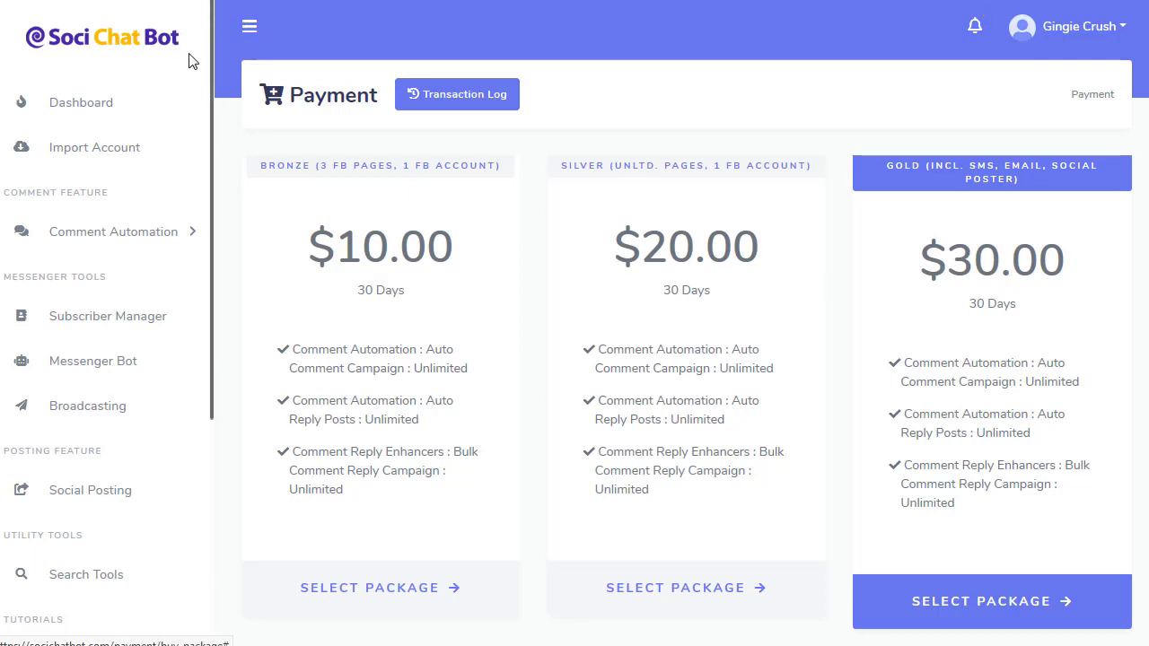
left_click(98, 103)
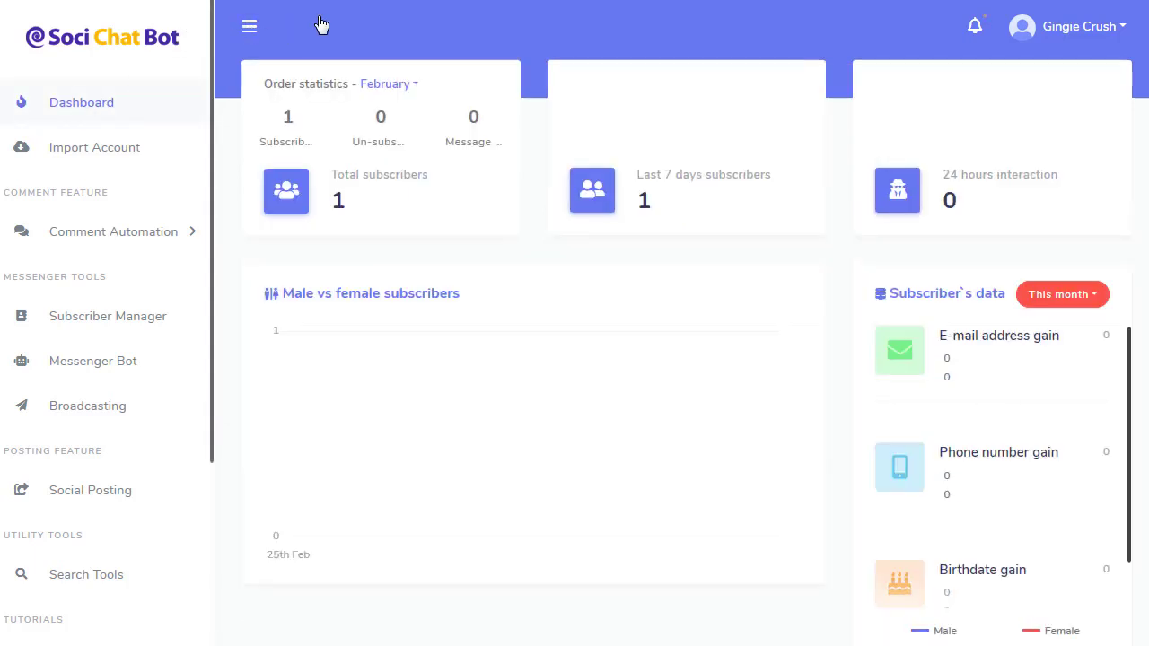